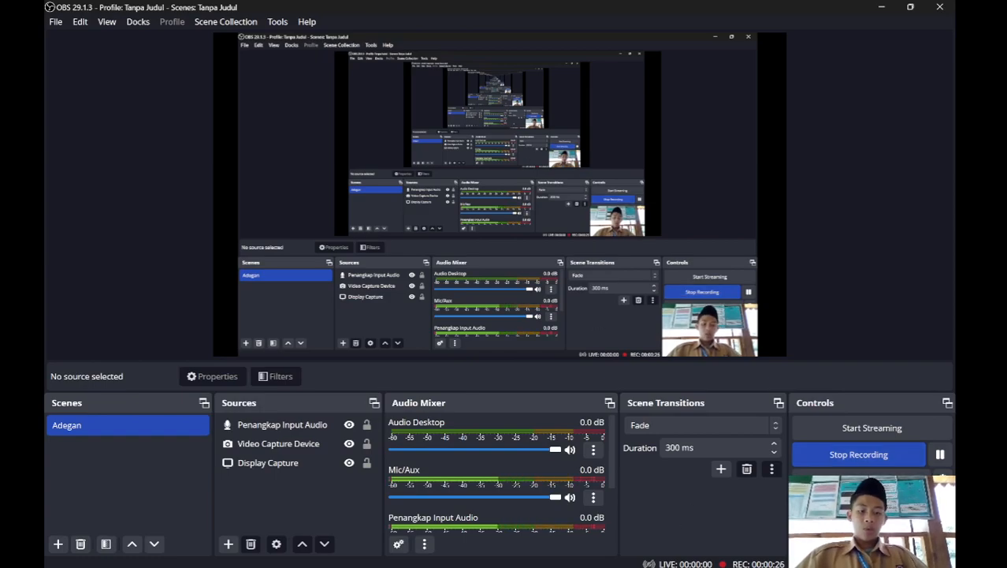
Step: Switch to the Google Docs document and read the NAT introduction, from the NAT types down to the inside and outside interfaces
mouse_move(612, 556)
click(628, 502)
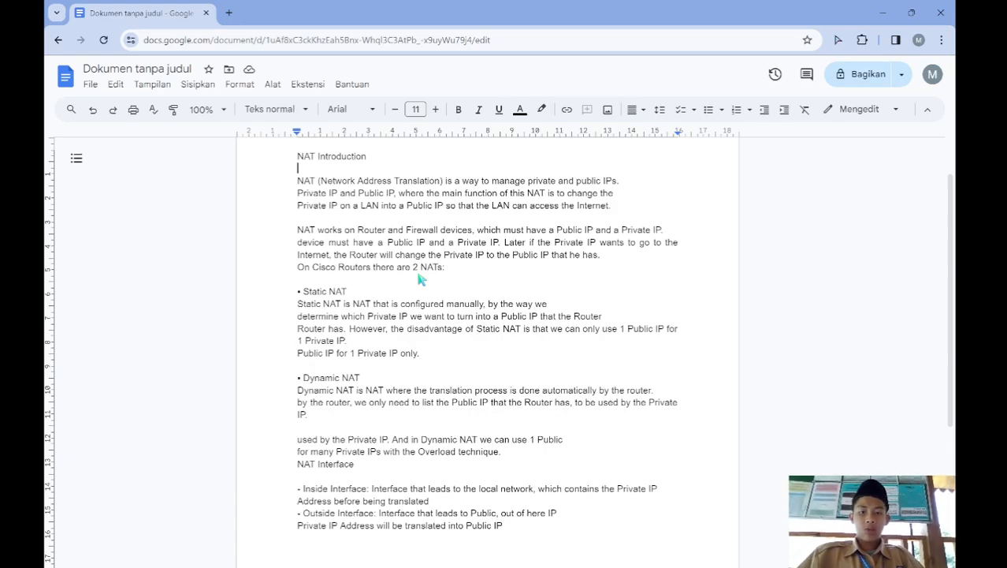
scroll(418, 279, down, 2)
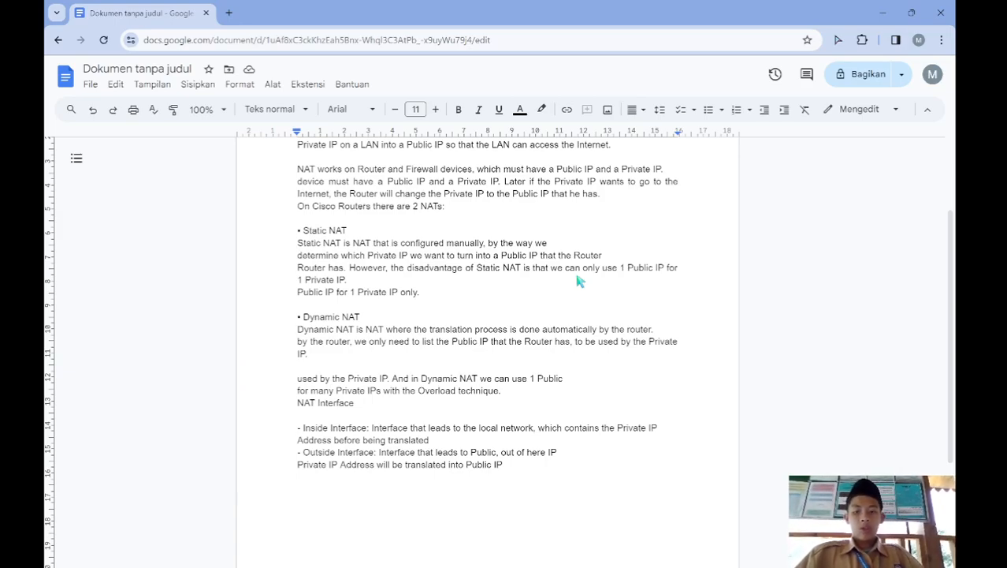
scroll(578, 280, down, 1)
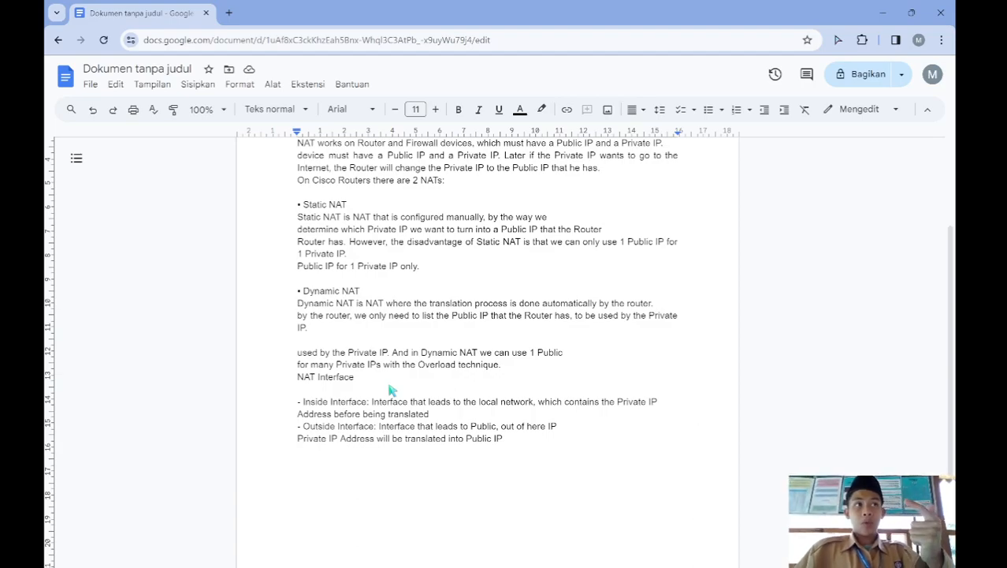
scroll(390, 389, down, 2)
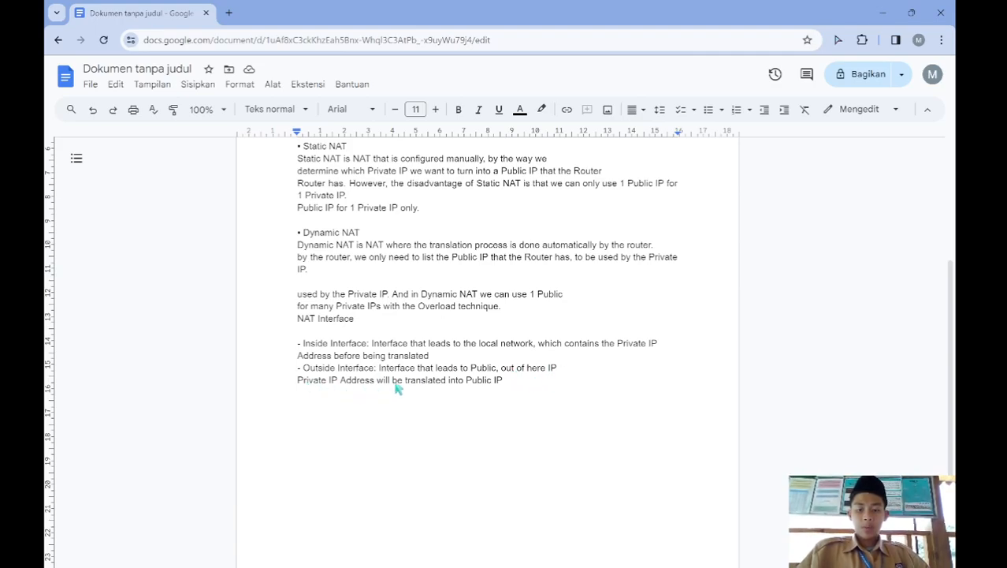
Step: Switch to Cisco Packet Tracer and place two 2811 routers side by side in the upper part of the logical workspace
mouse_move(623, 566)
click(556, 561)
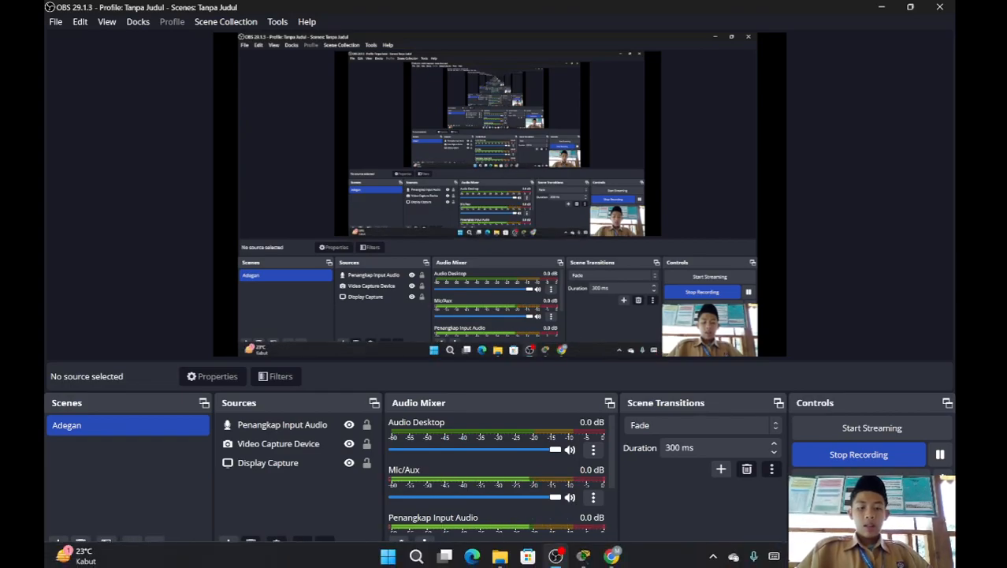
mouse_move(586, 557)
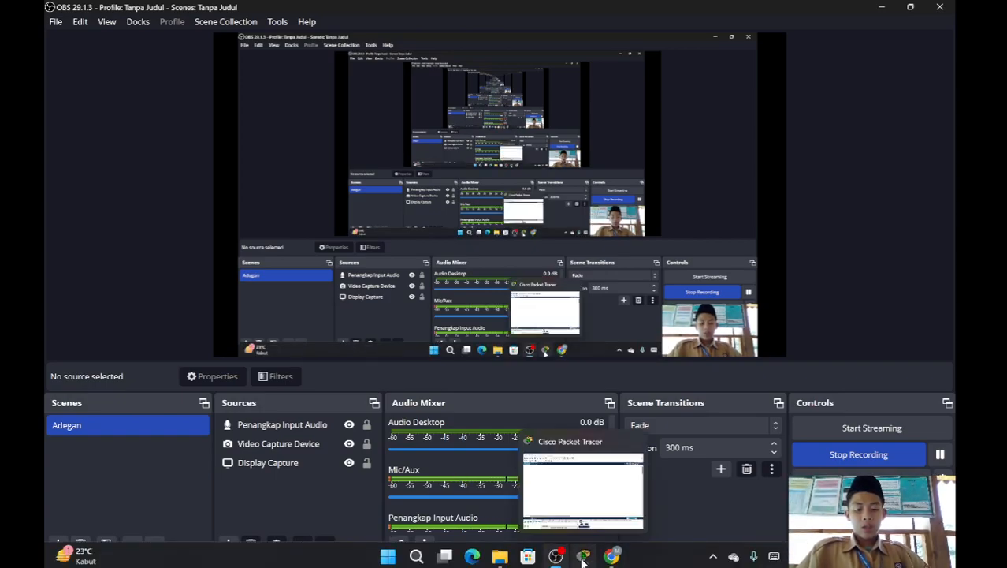
click(583, 557)
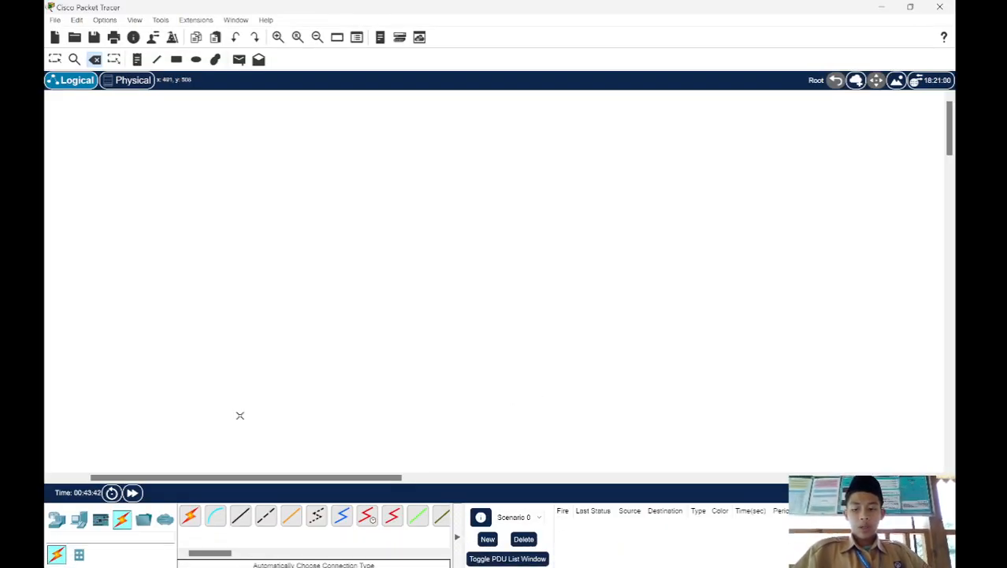
click(56, 518)
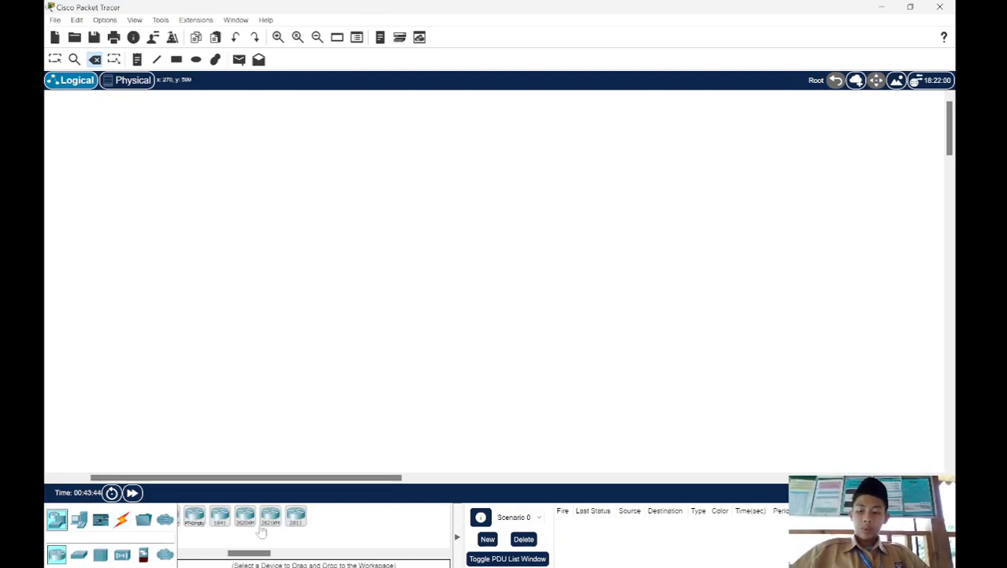
click(294, 516)
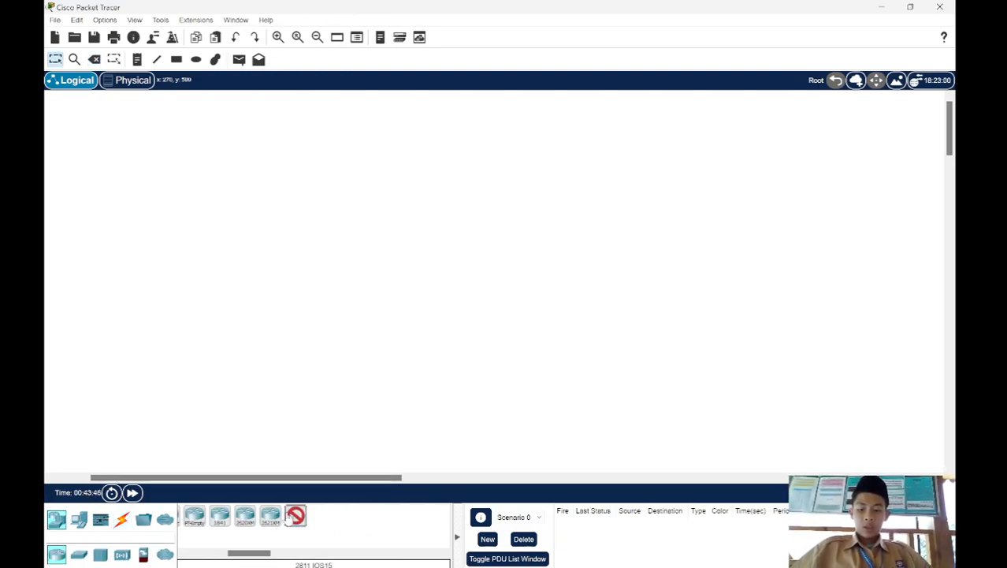
click(251, 169)
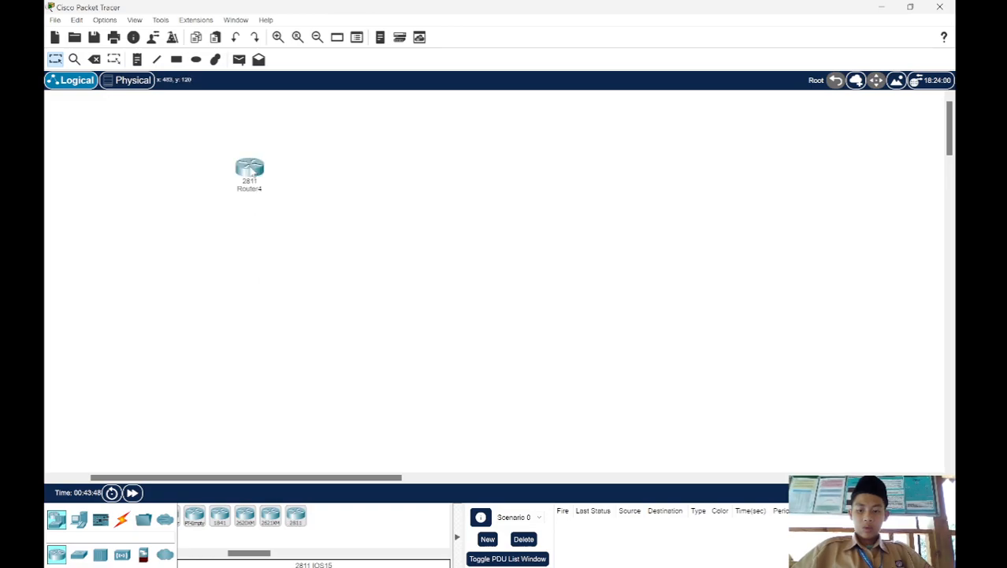
click(295, 517)
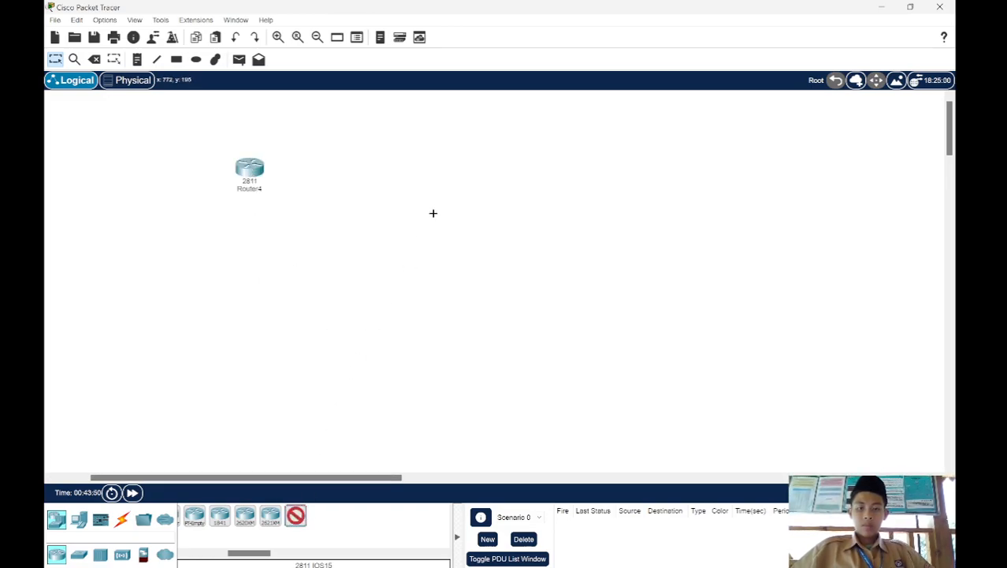
click(465, 169)
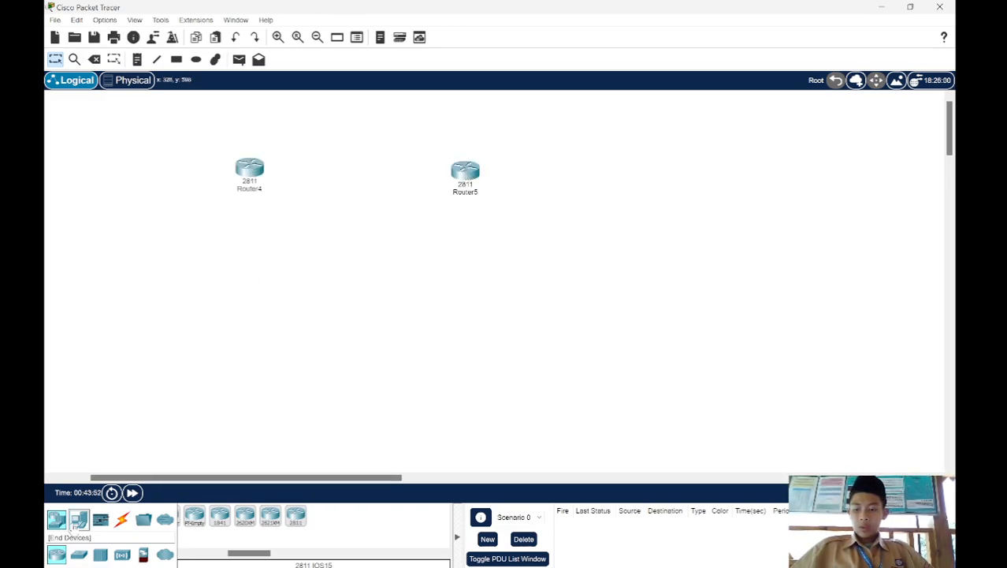
Step: Place two laptops side by side below the left router and a server below and right of the right router
click(78, 520)
click(215, 516)
click(184, 374)
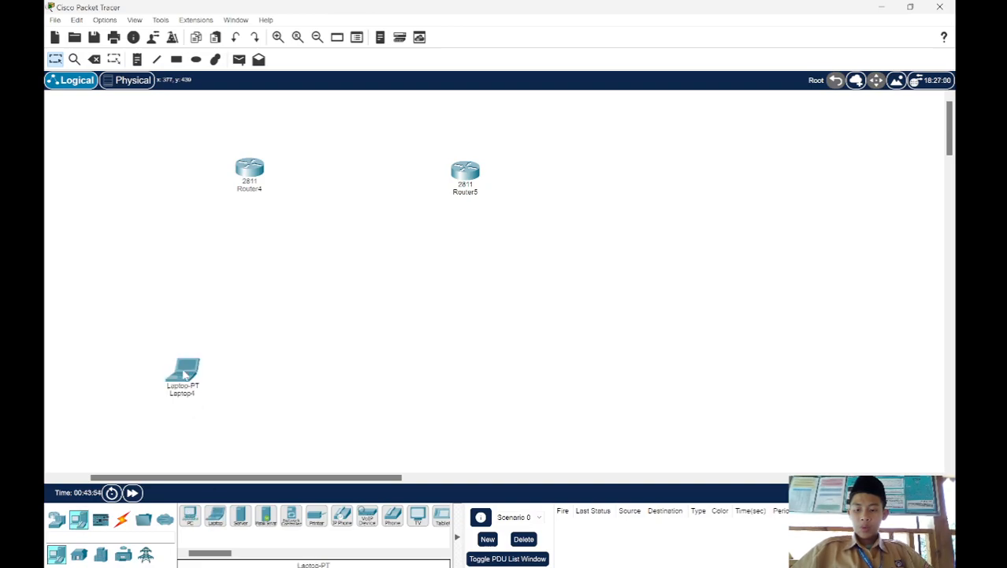
click(299, 383)
click(240, 516)
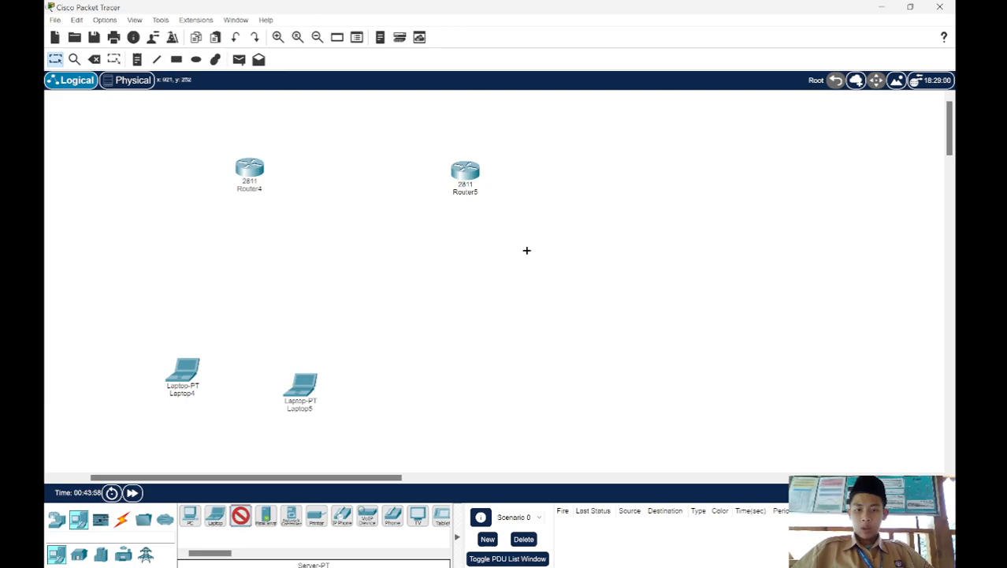
click(548, 275)
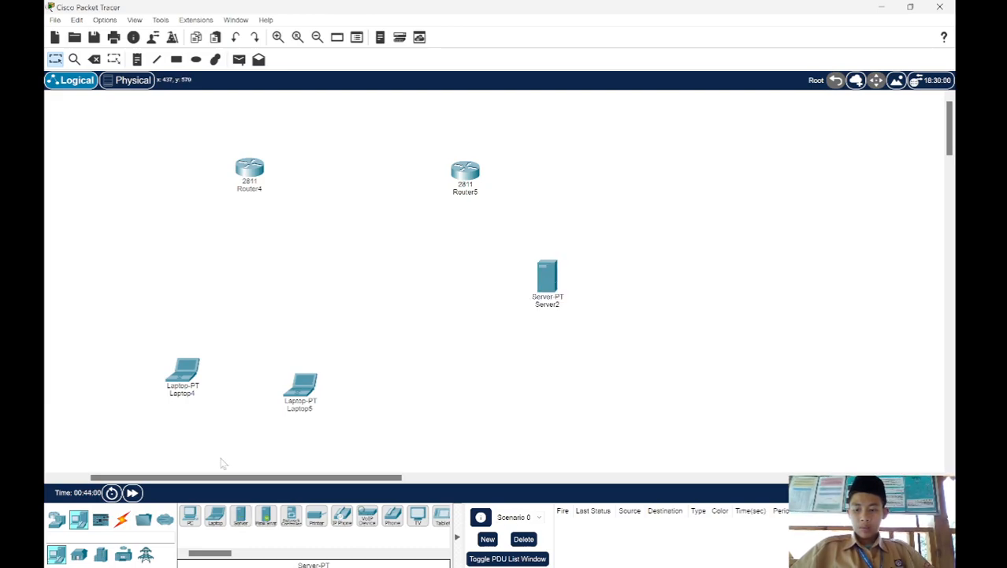
Step: Place a 2950-24 switch between the left router and the laptops, and align the second laptop with the first
click(57, 520)
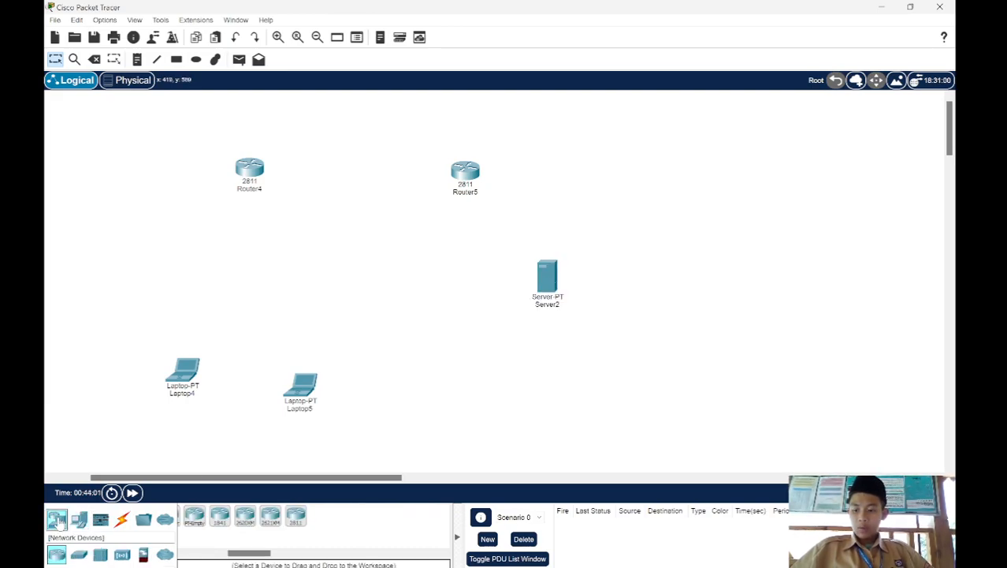
click(79, 554)
click(368, 517)
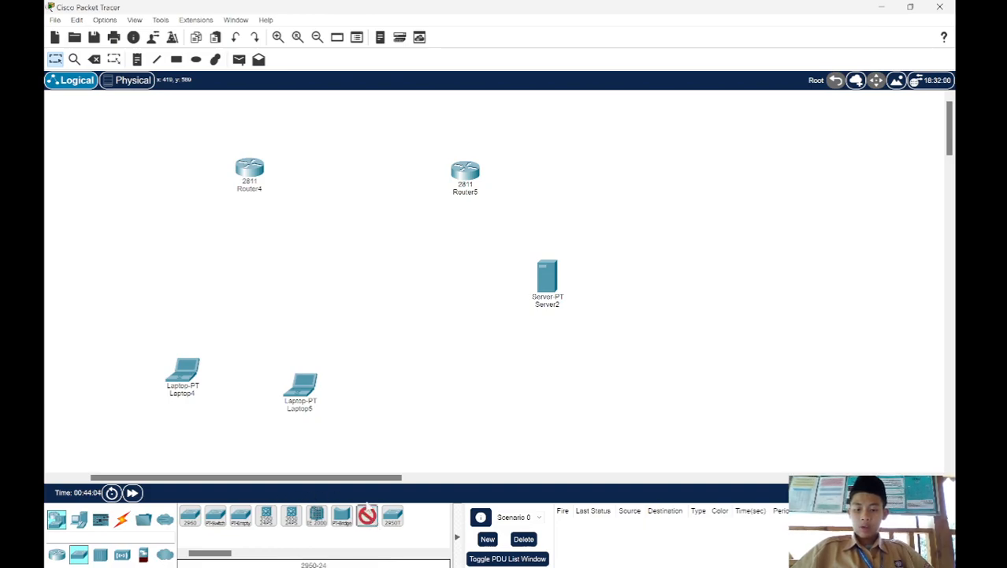
click(247, 289)
drag(301, 384, 293, 375)
Step: Connect both laptops to the switch with automatically chosen cables
click(122, 518)
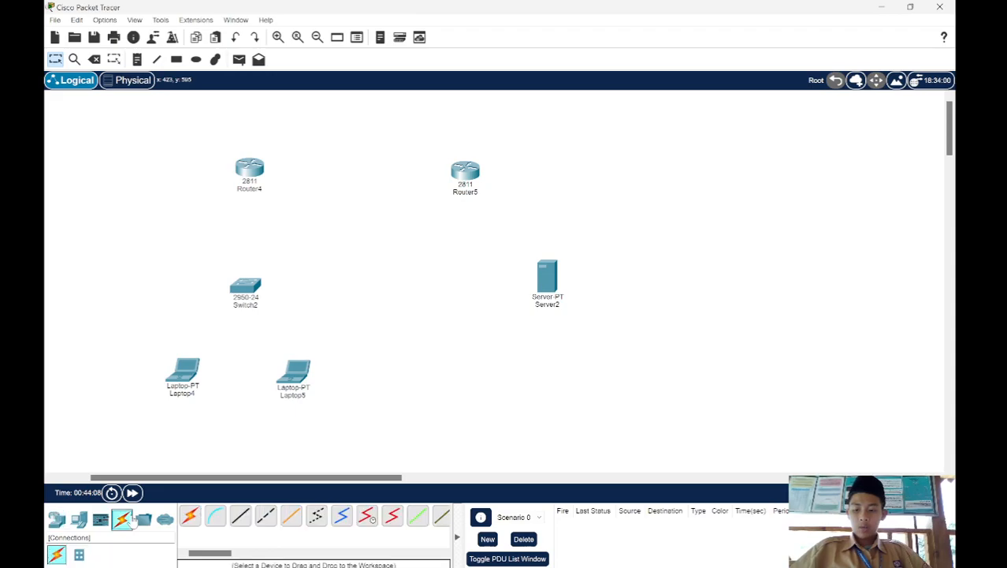
click(188, 521)
click(190, 356)
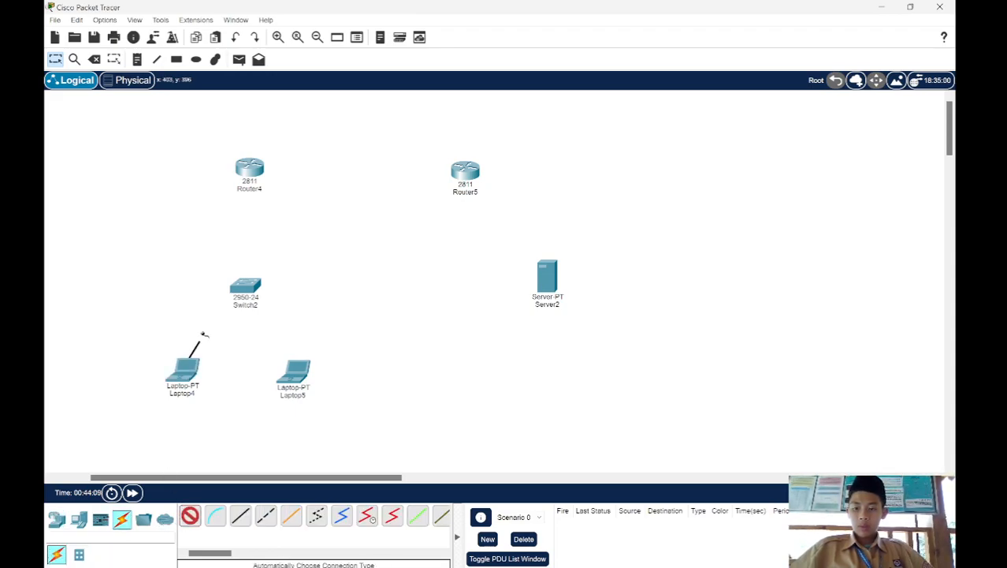
click(246, 289)
click(245, 289)
click(294, 370)
Step: Connect the server to the right router with an automatically chosen cable
click(558, 274)
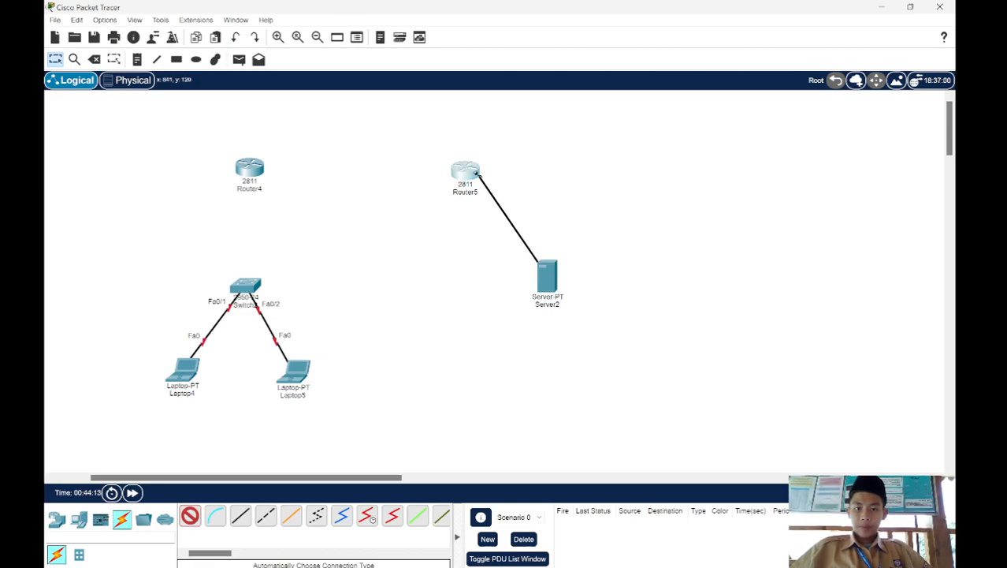
click(473, 172)
key(Escape)
Step: Connect the switch to the left router and link the two routers together, using automatically chosen cables
click(190, 515)
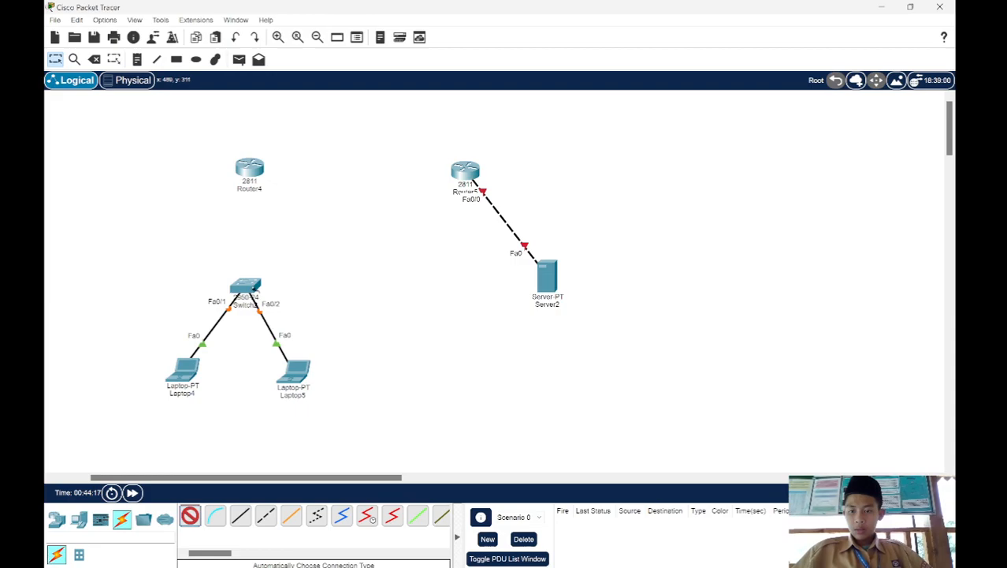
click(245, 285)
click(251, 160)
click(264, 162)
click(457, 168)
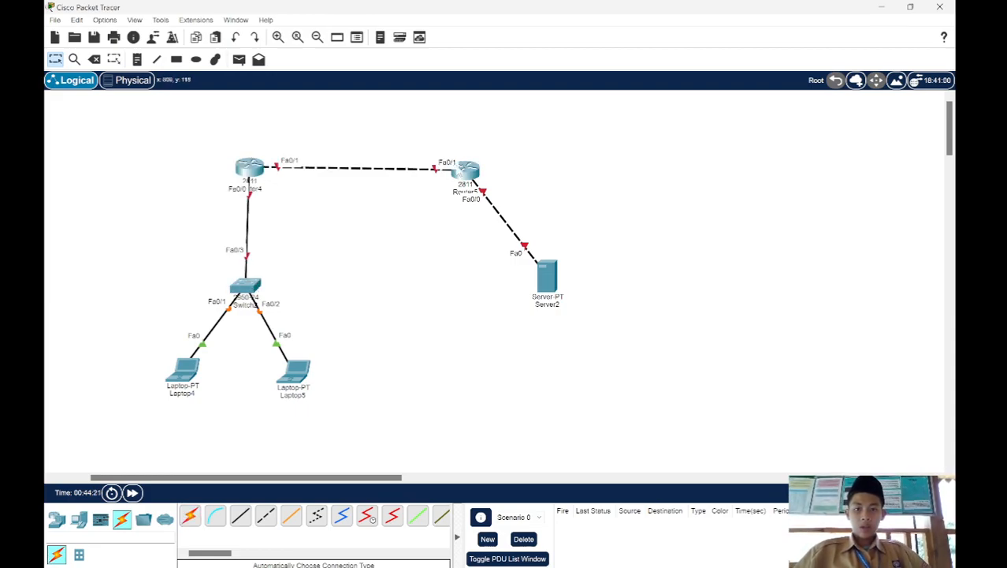
Step: Add a text note reading 10.10.10.0/24 in the empty area below the link between the routers
key(n)
click(338, 237)
text(10.10)
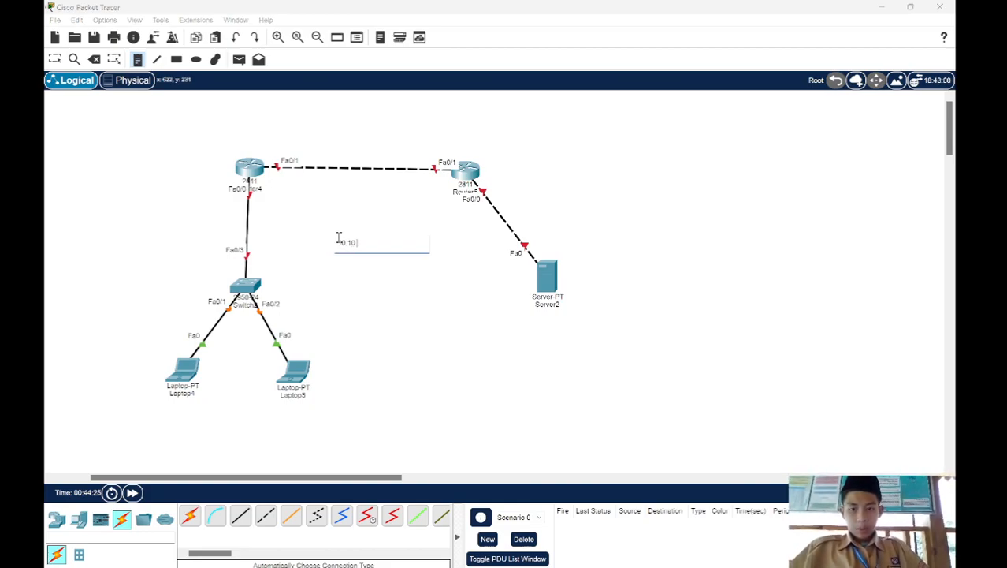
text(.10.0/24)
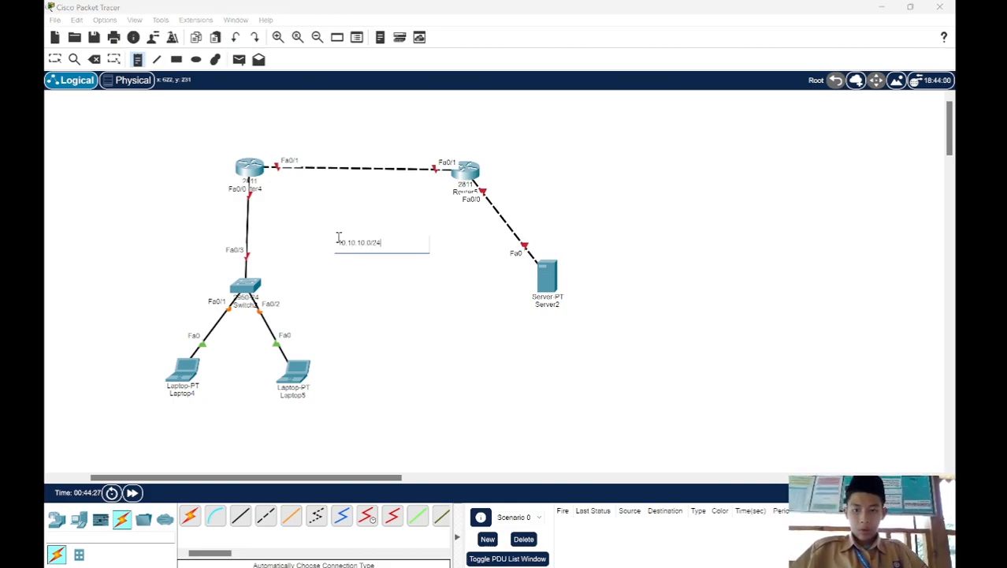
Step: Add a text note reading 192.168.10.0/24 below the 10.10.10.0/24 note
click(342, 309)
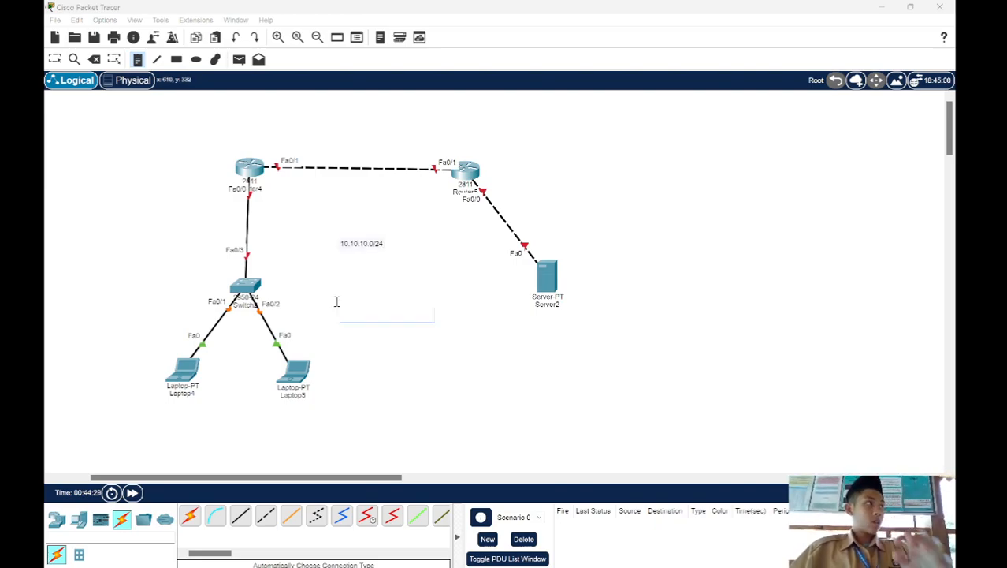
text(192.168.10.0/)
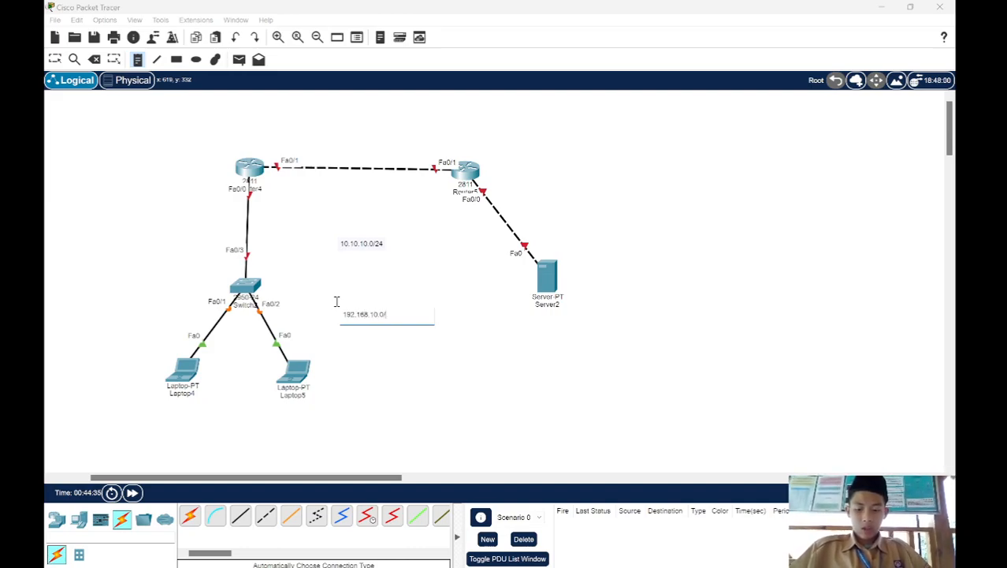
text(24)
Step: Add a text note reading 8.8.8.0/24 to the left of the server and leave note placement
click(426, 284)
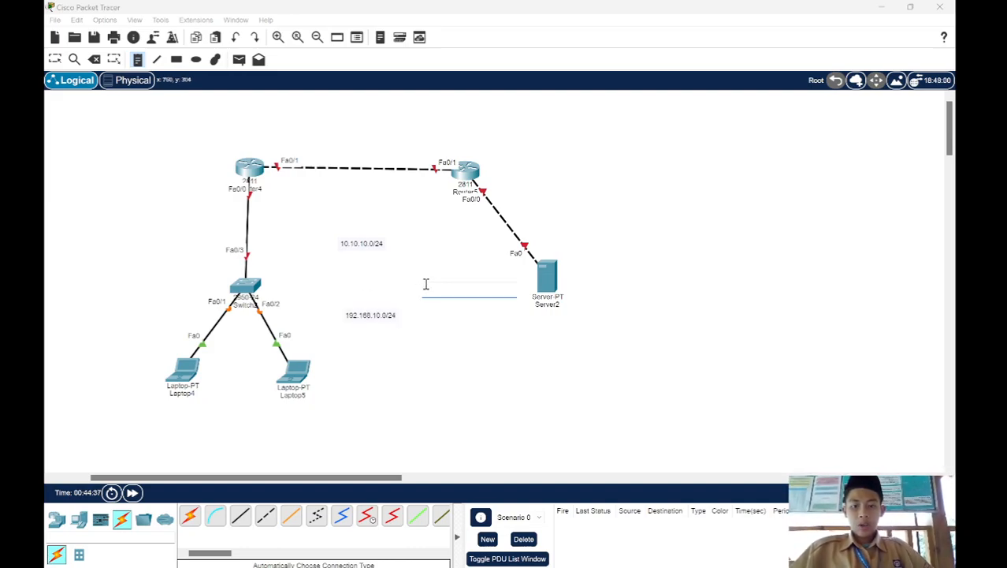
text(8.8.8.0/24)
key(Escape)
Step: Move 8.8.8.0/24 onto the router-server link, 10.10.10.0/24 onto the link between routers, and 192.168.10.0/24 onto the router-switch link
drag(434, 288, 501, 227)
drag(375, 248, 375, 166)
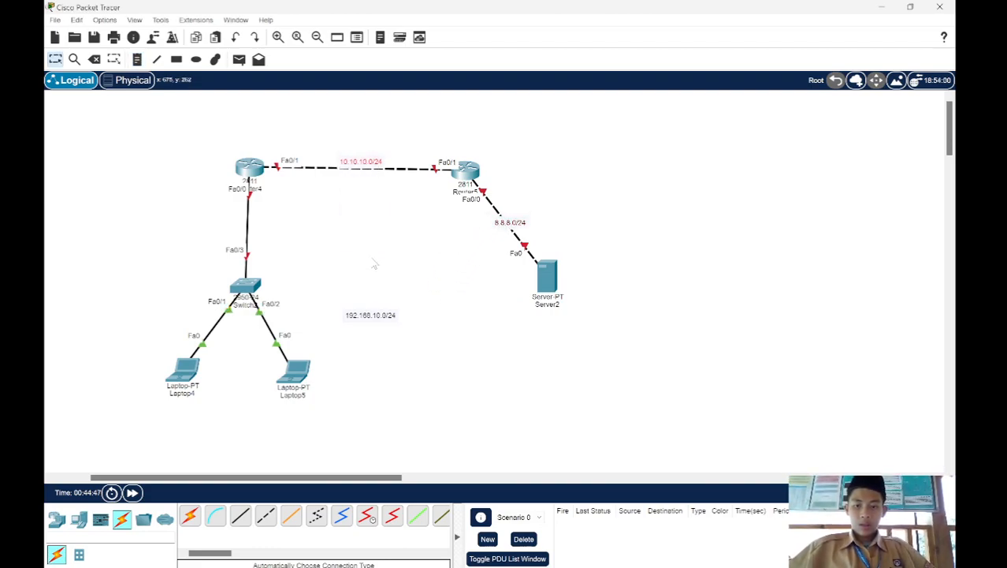
drag(372, 319, 252, 234)
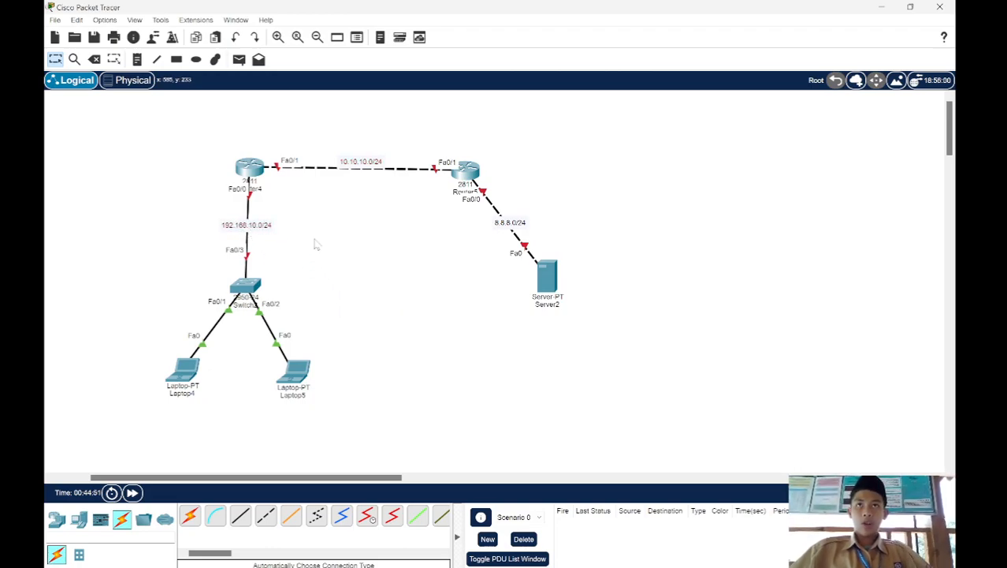
Step: Open the left router's command line interface and decline the initial configuration dialog with no
click(249, 167)
drag(478, 111, 641, 66)
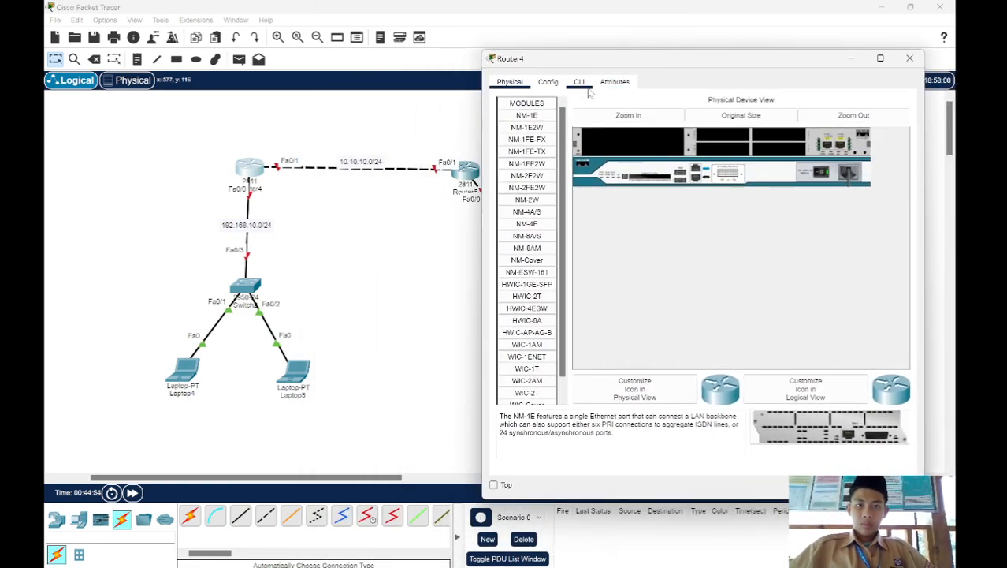
click(585, 85)
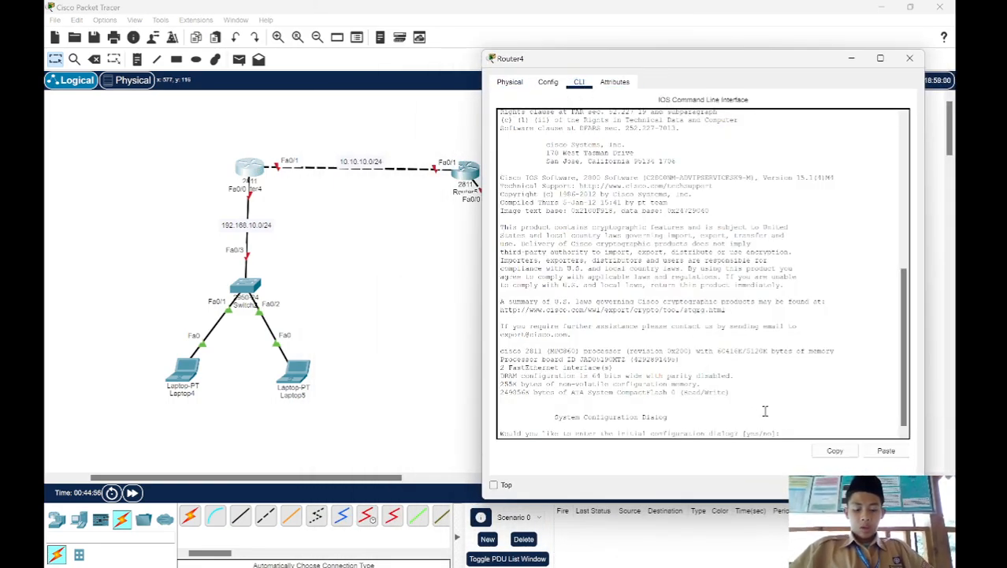
text(no)
key(Return)
Step: Enter privileged mode and global configuration mode on the left router with en and conf
key(Return)
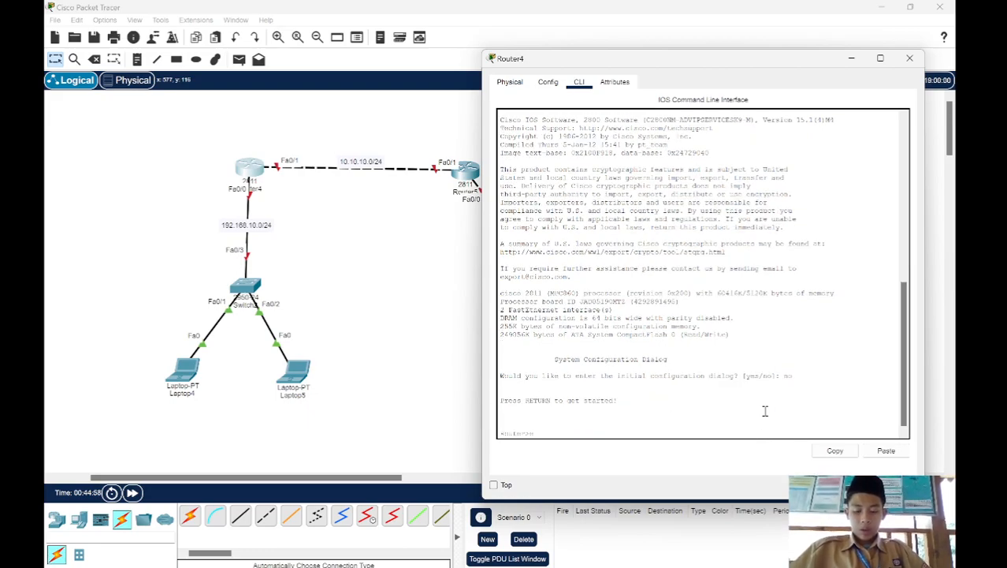
text(en)
key(Return)
text(conf)
key(Return)
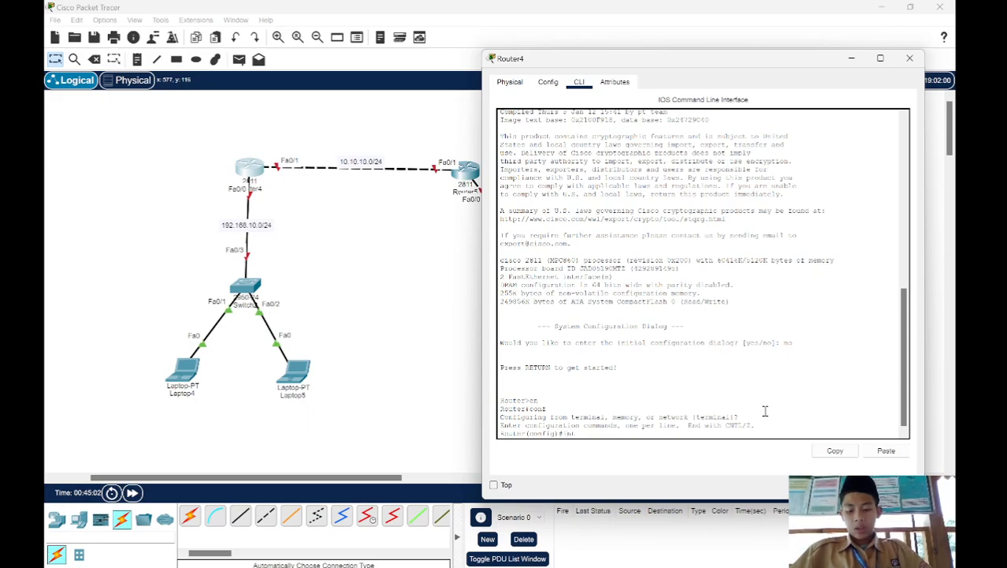
Step: Select the interface range fa0/0-1 on the left router and enable both interfaces with no sh
text(int ra fa)
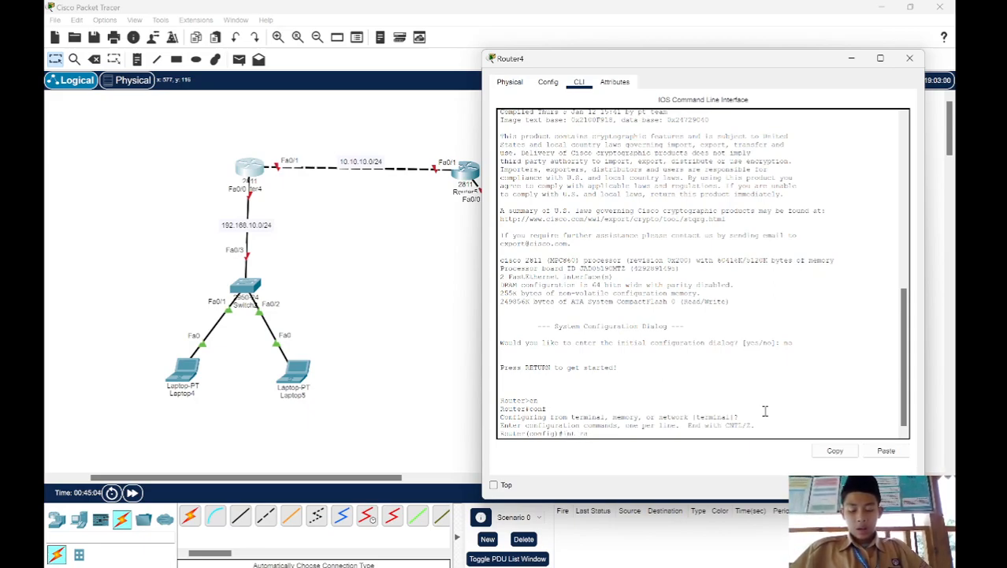
text(0/)
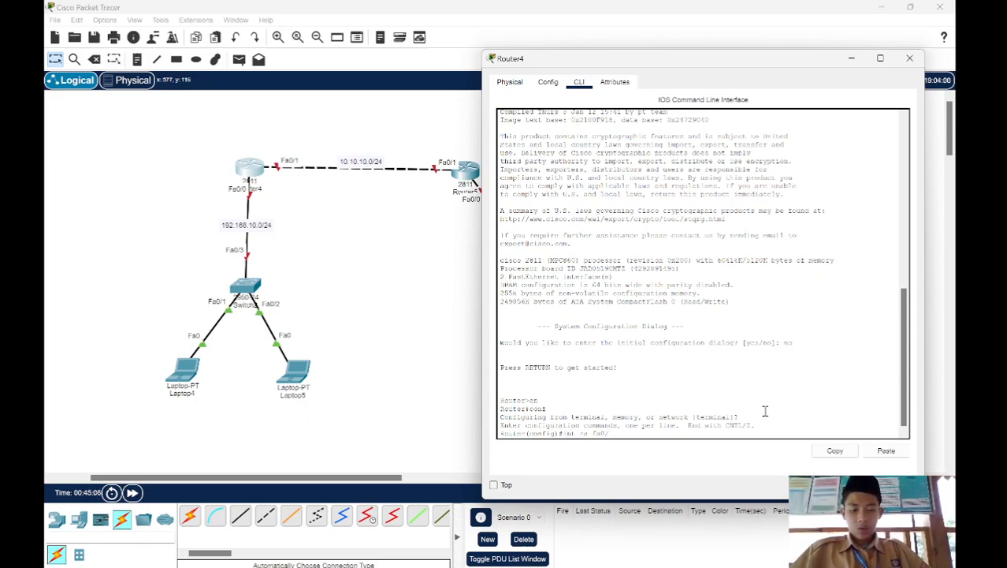
text(1-2)
key(Return)
text(no sh)
key(Return)
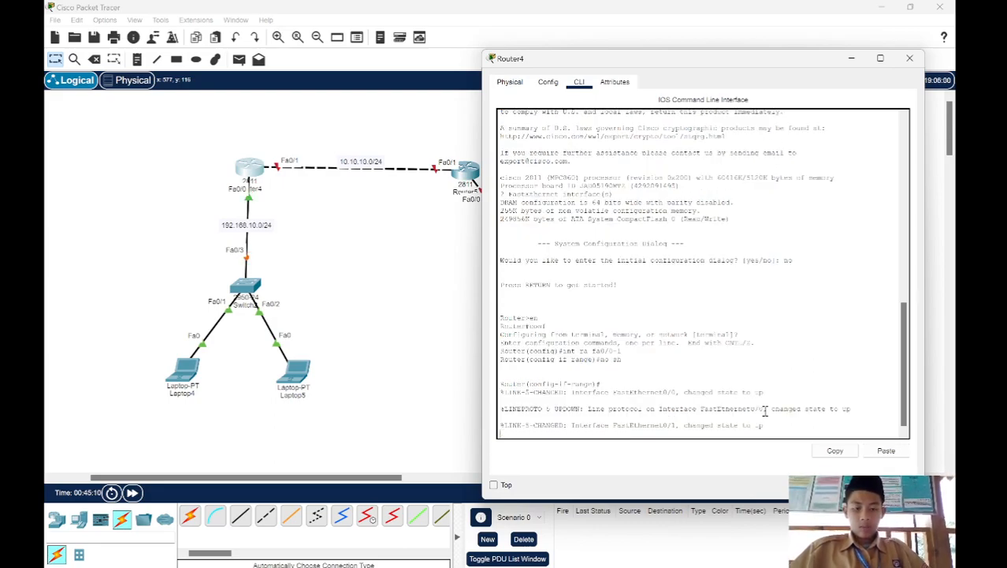
Step: Assign IP address 192.168.10.1 with mask 255.255.255.0 to the left router's fa0/0 interface
text(int fa0/0)
key(Return)
text(ip add)
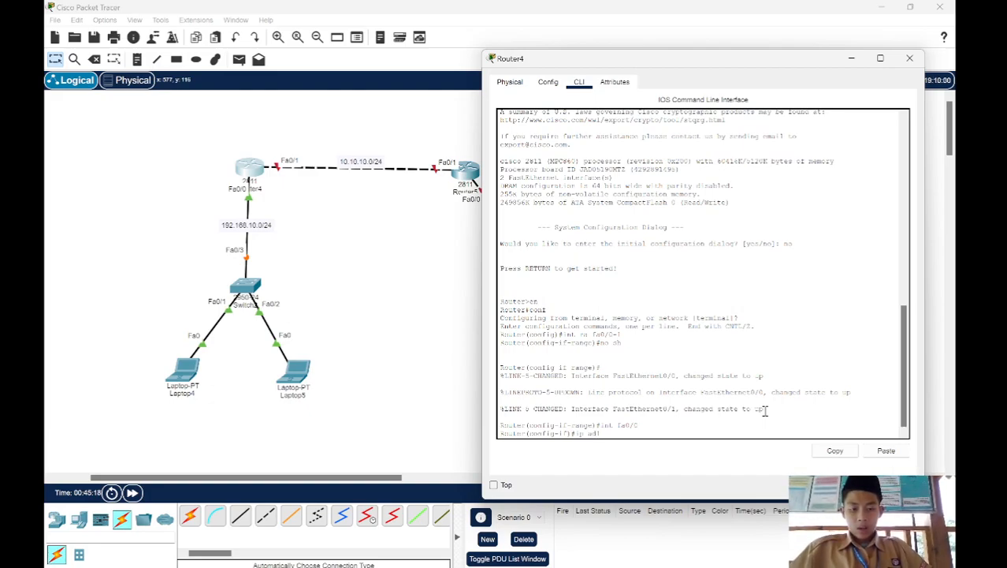
key(Tab)
text(192.168.10.1 255)
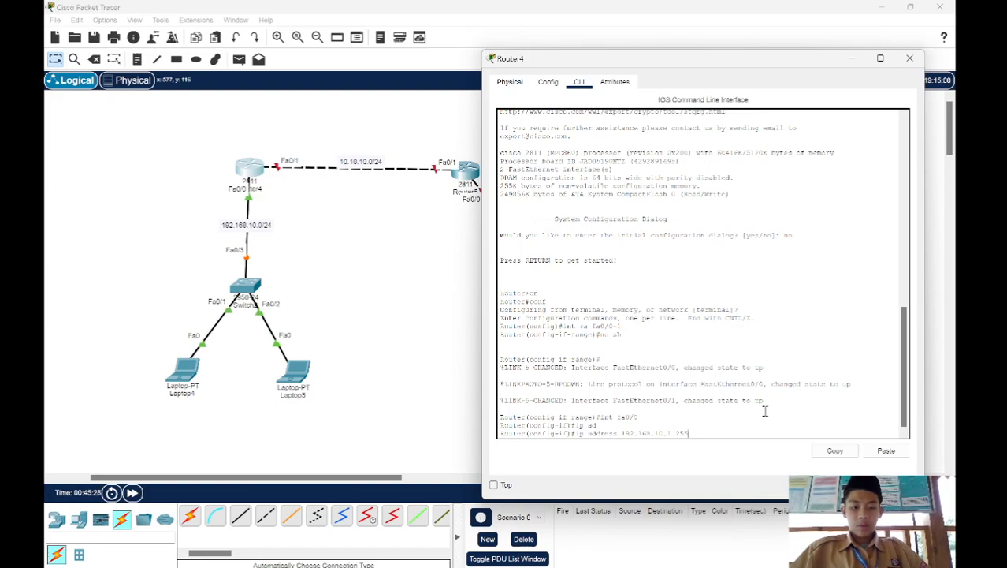
text(.2)
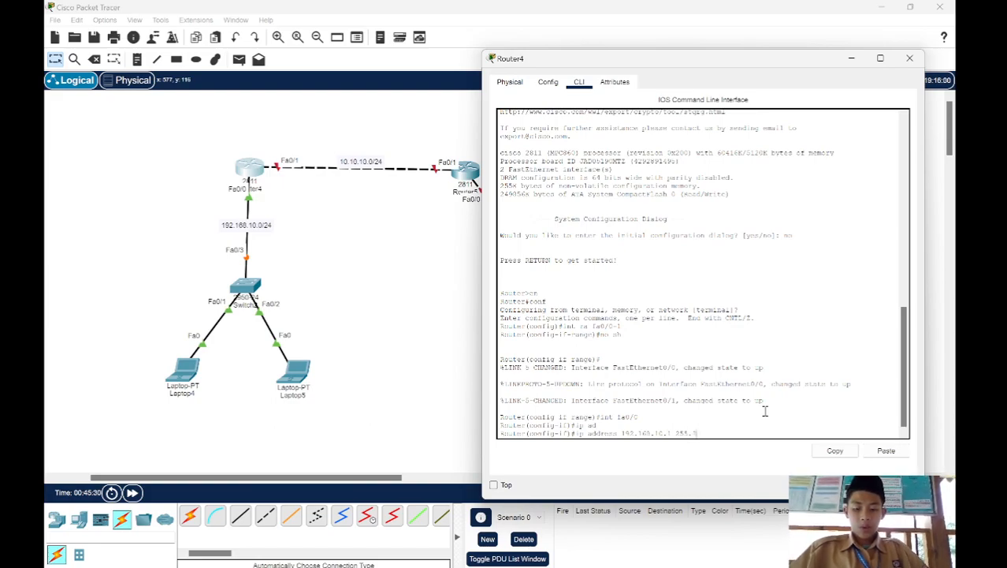
text(55.255.0)
key(Return)
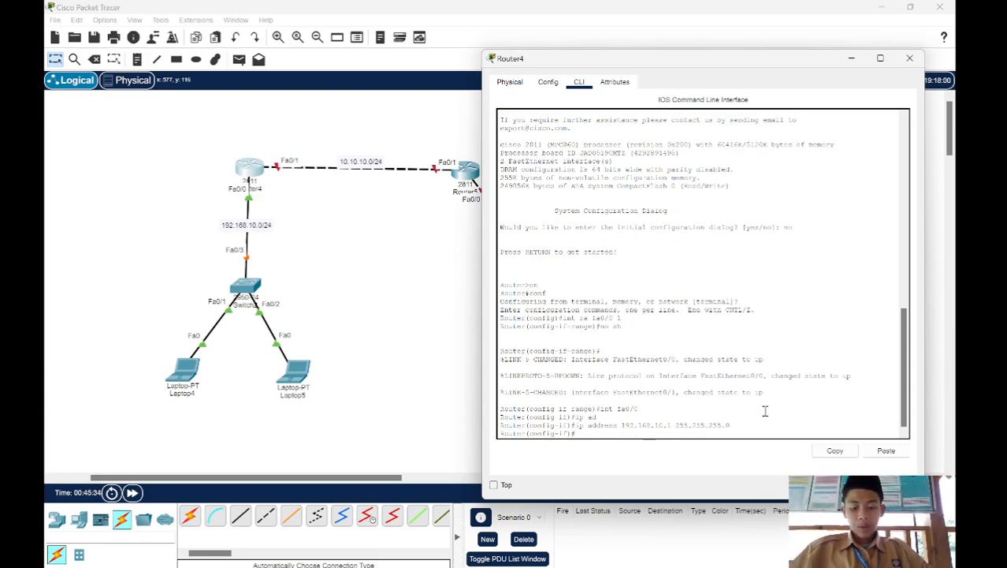
Step: Assign IP address 10.10.10.1 with mask 255.255.255.0 to the left router's fa0/1 interface
text(int fa0/1)
key(Return)
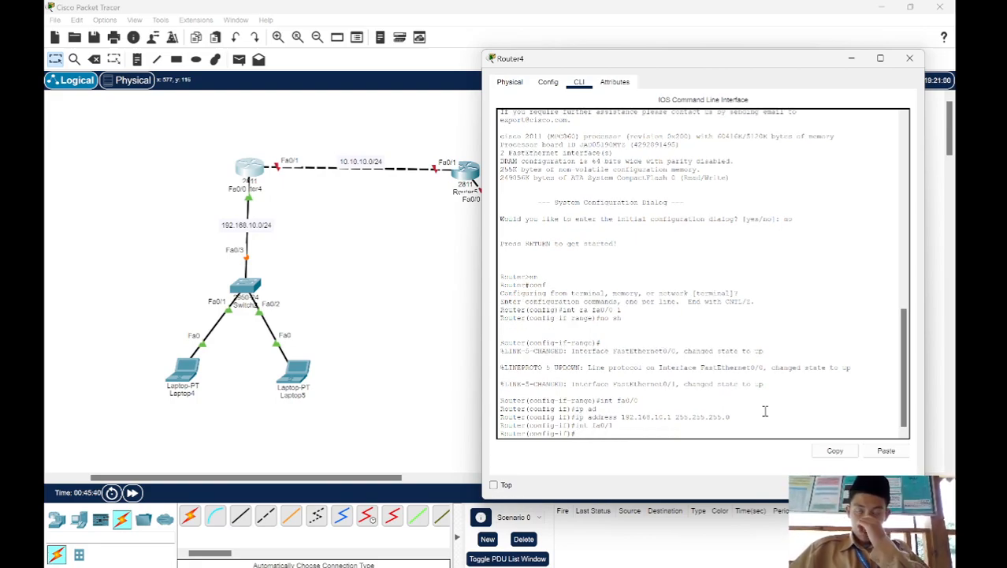
text(ip ad)
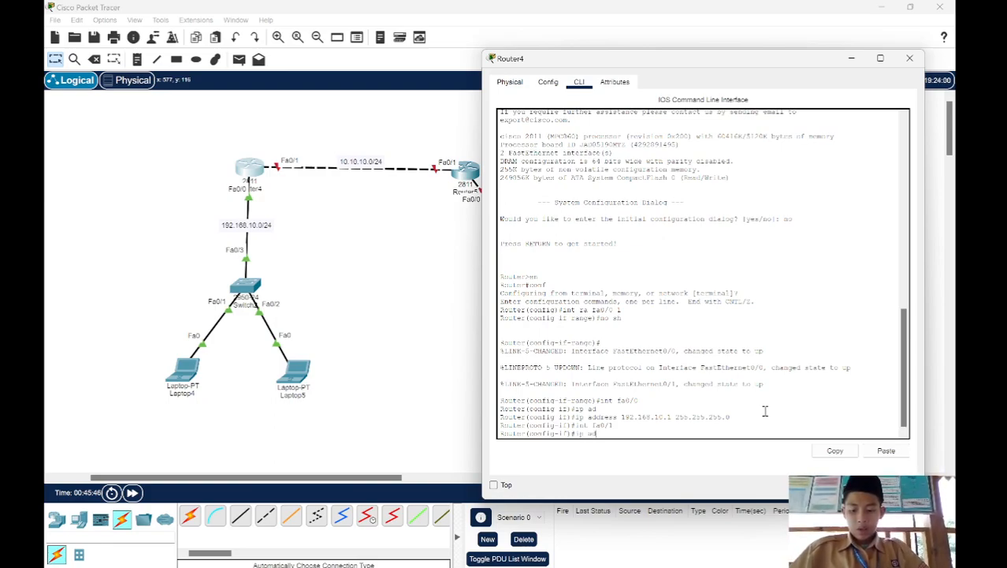
key(Tab)
text(10.10.10.)
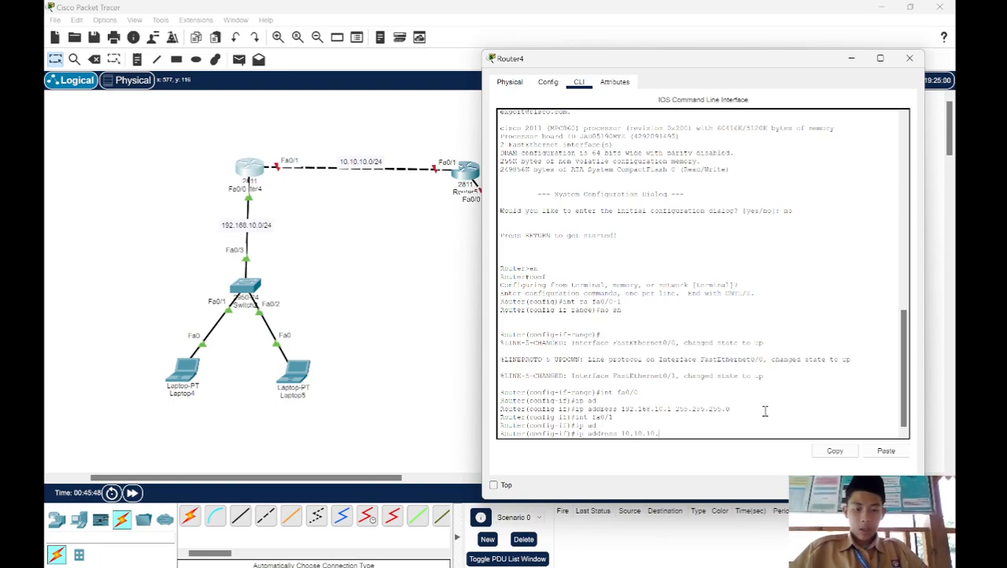
text(1 255.)
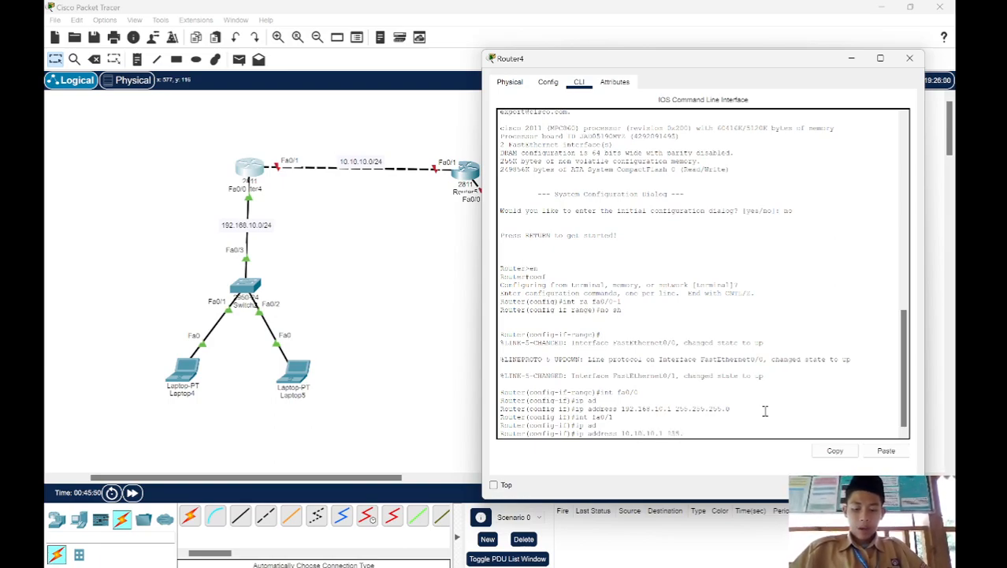
text(255.25)
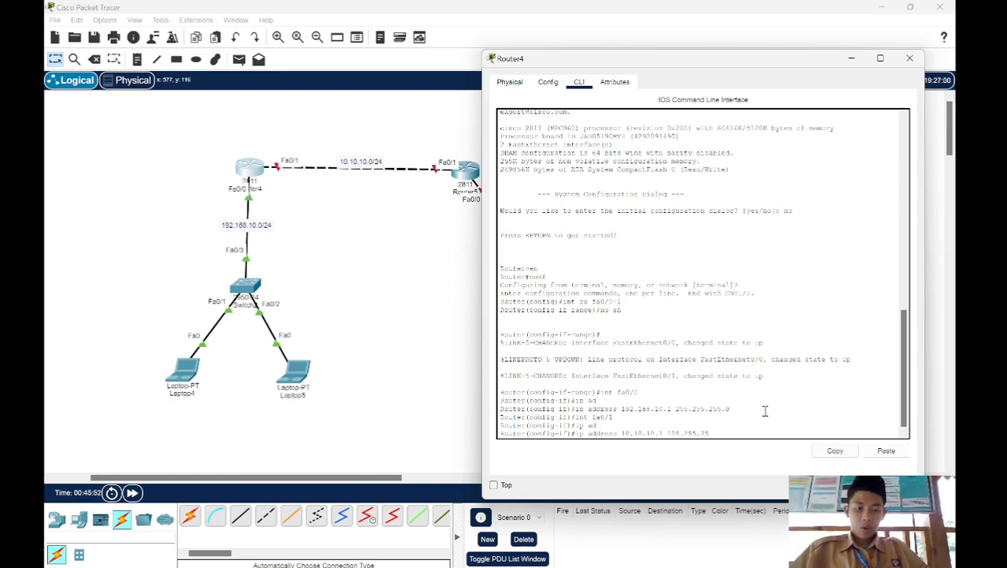
text(5.0)
key(Return)
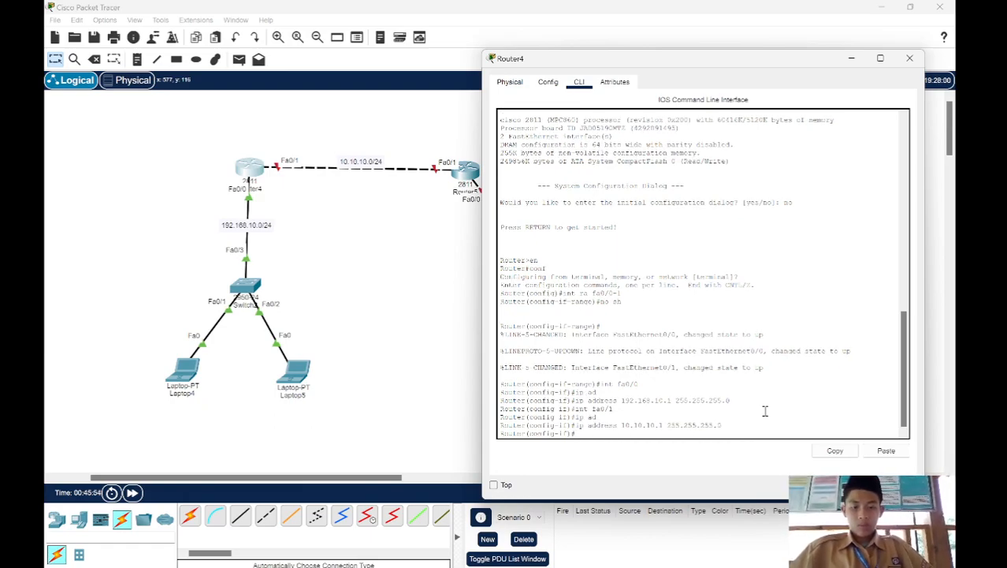
Step: Open the right router's command line interface beside the topology and decline the initial configuration dialog with no
click(462, 309)
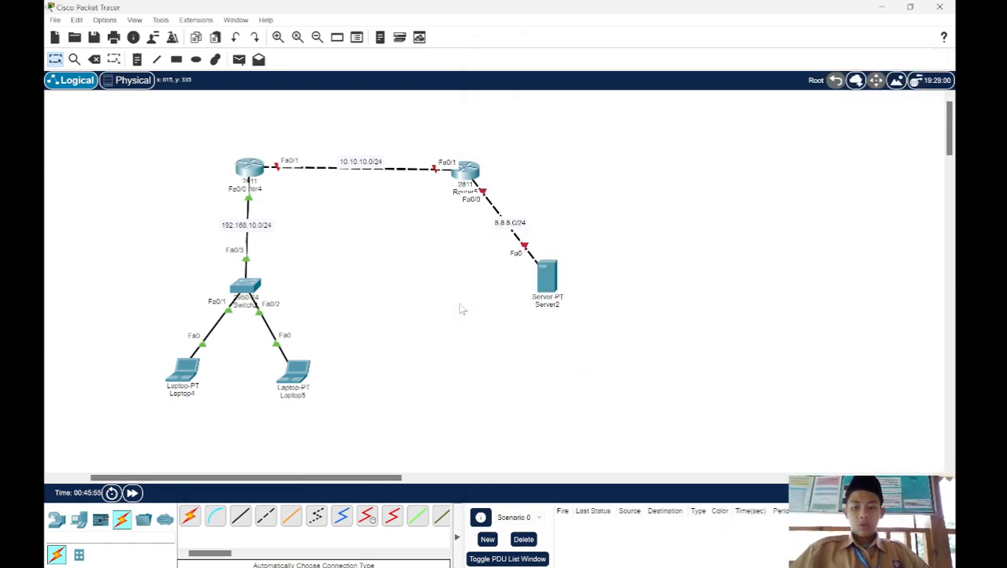
click(476, 177)
drag(521, 110, 724, 83)
scroll(469, 291, right, 5)
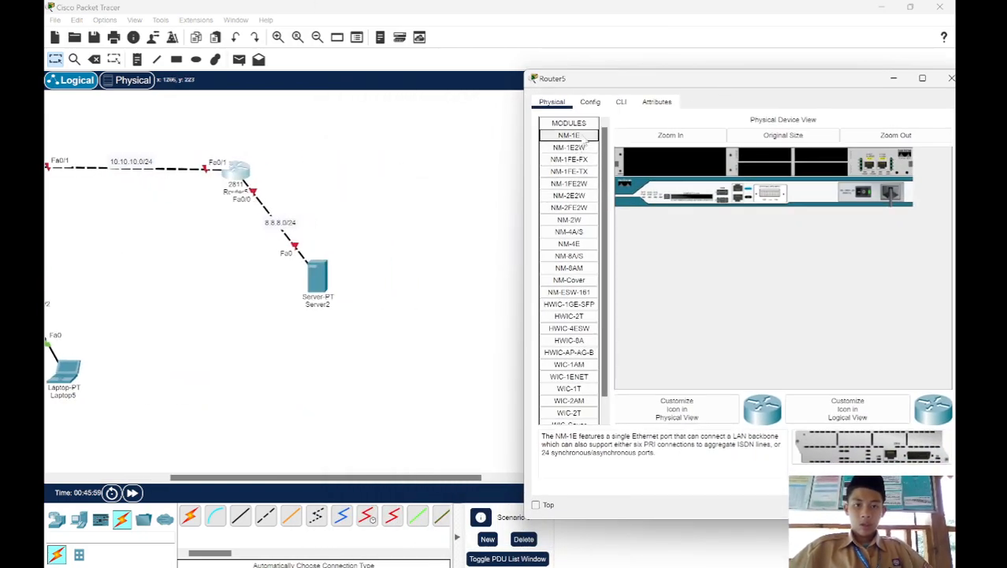
click(621, 102)
key(Return)
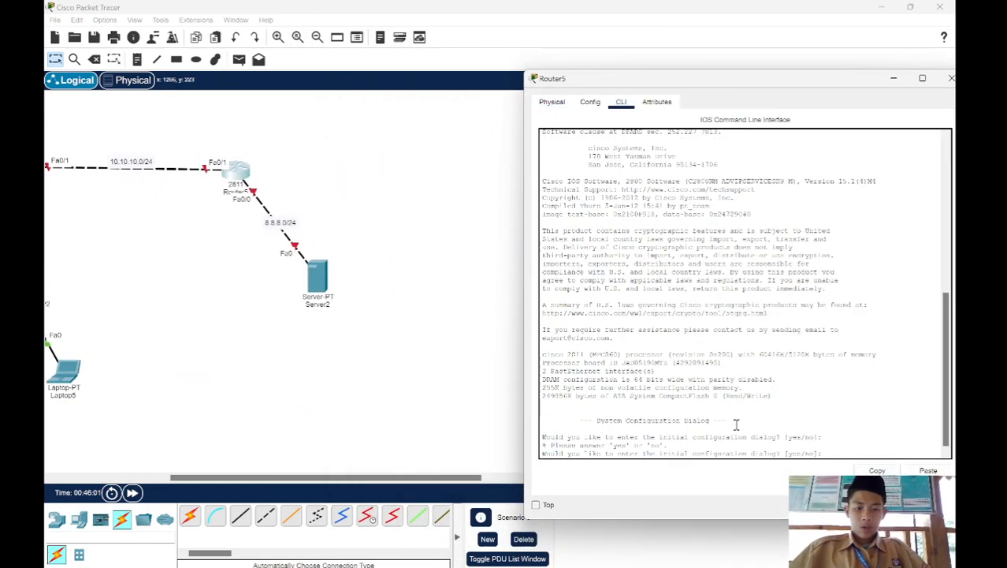
text(on)
key(Return)
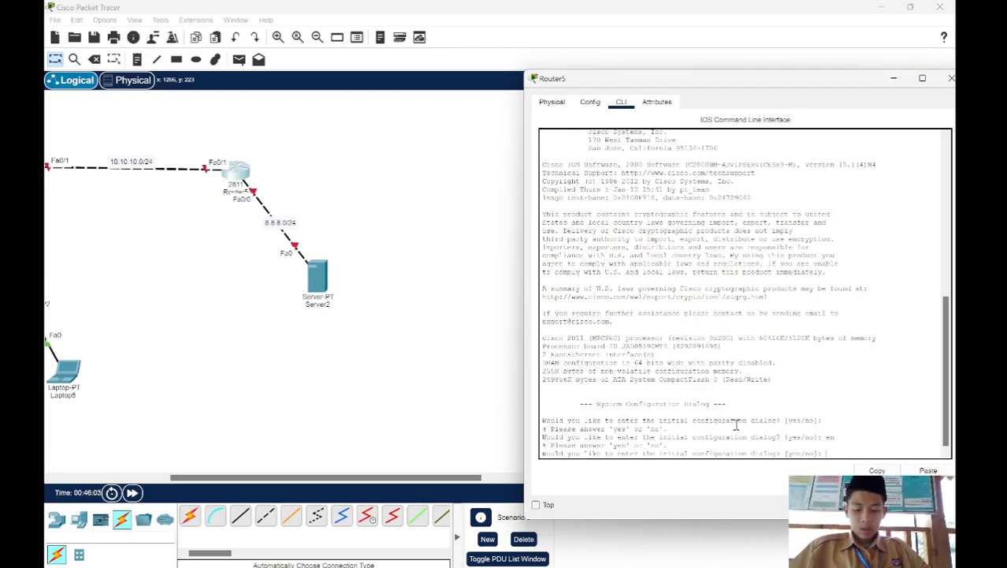
key(Return)
text(no)
key(Return)
Step: Enter privileged mode and global configuration mode on the right router with en and conf
key(Return)
text(en)
key(Return)
key(Return)
text(conf)
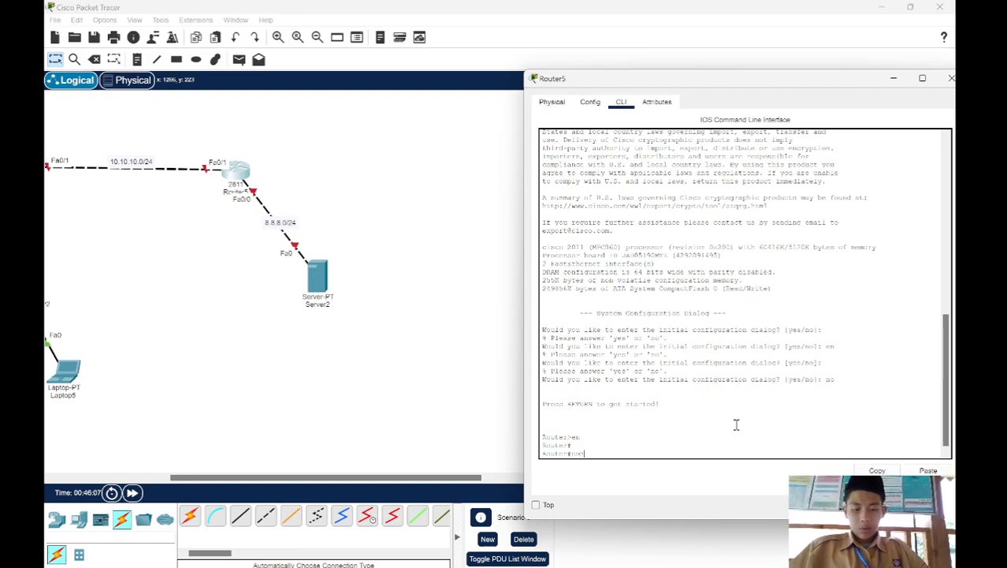
key(Return)
key(Return)
Step: Select the interface range fa0/0-1 on the right router and enable both interfaces with no sh
text(int fa f)
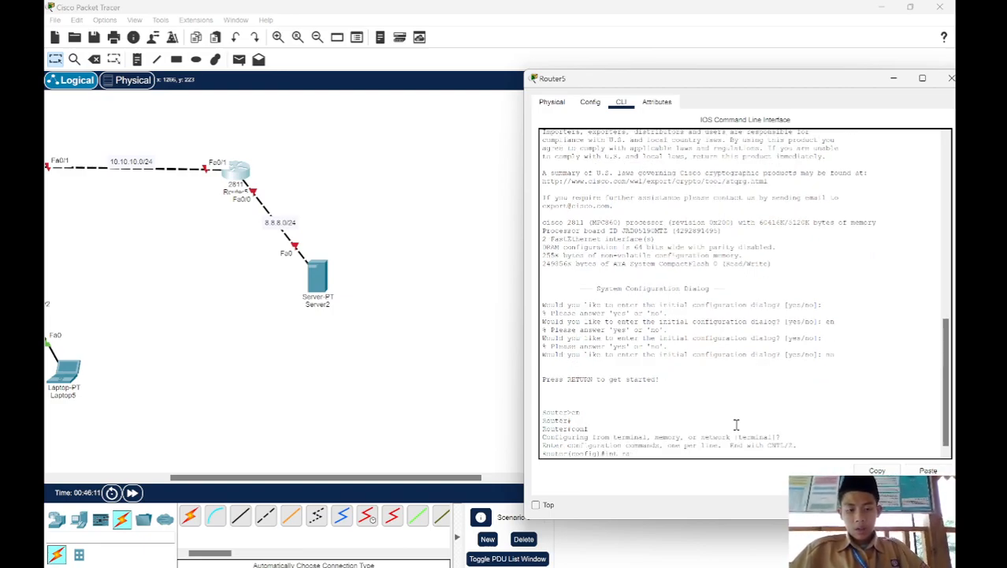
key(Tab)
text(fa0/)
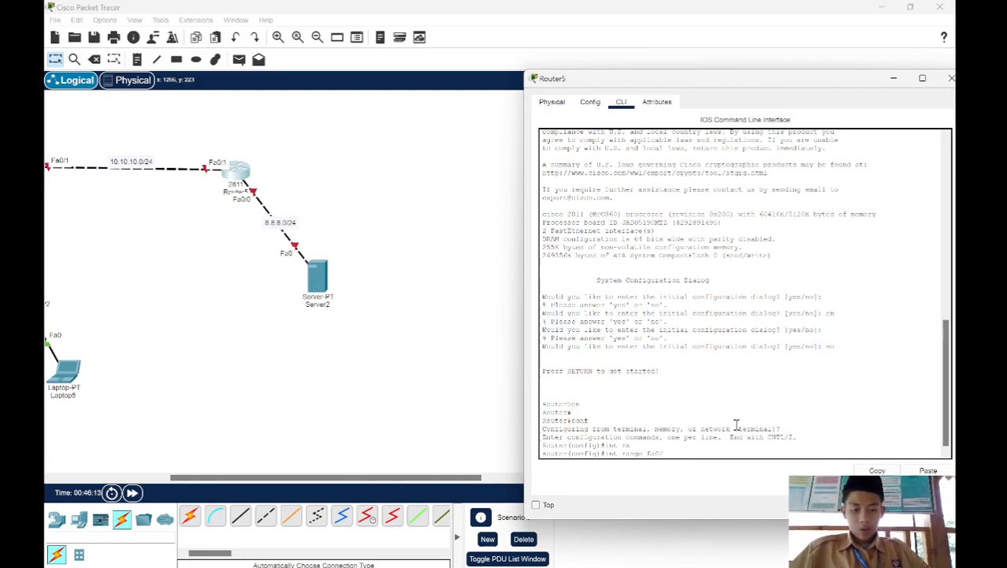
text(0-1)
key(Return)
text(no sh)
key(Return)
Step: Assign IP address 8.8.8.1 with mask 255.255.255.0 to the right router's fa0/0 interface
text(int fa0/0)
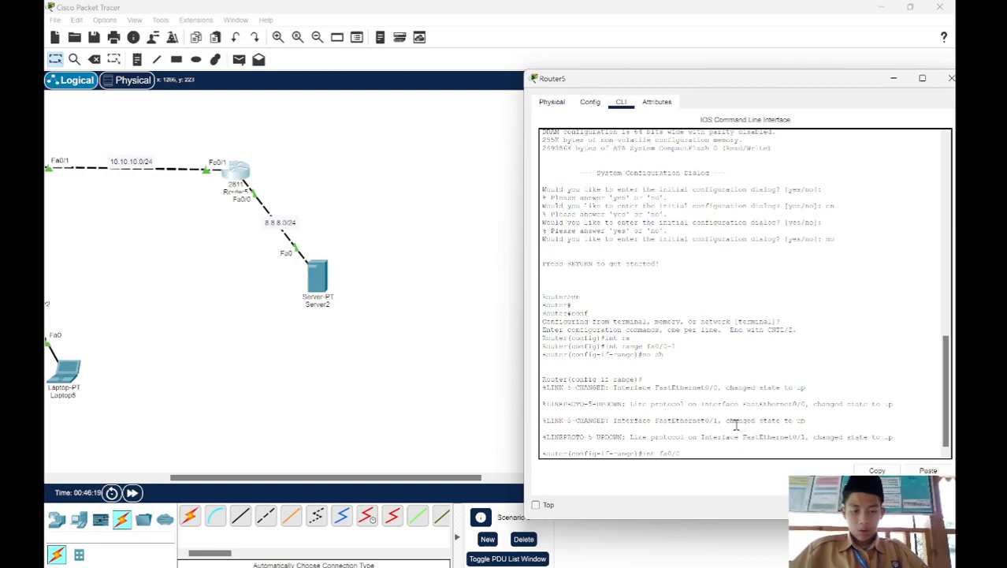
key(Return)
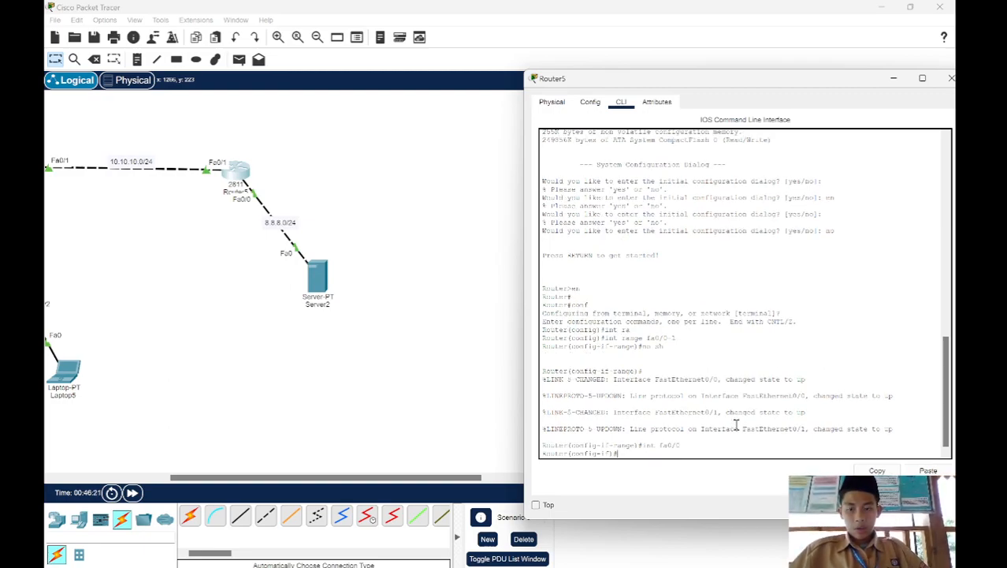
text(ip ad)
key(Tab)
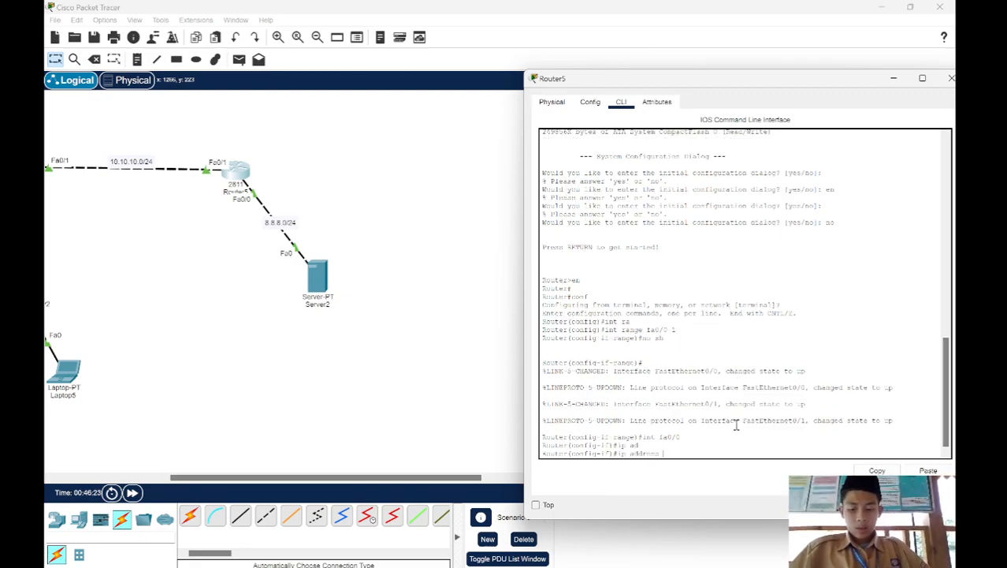
text(8.8.8.)
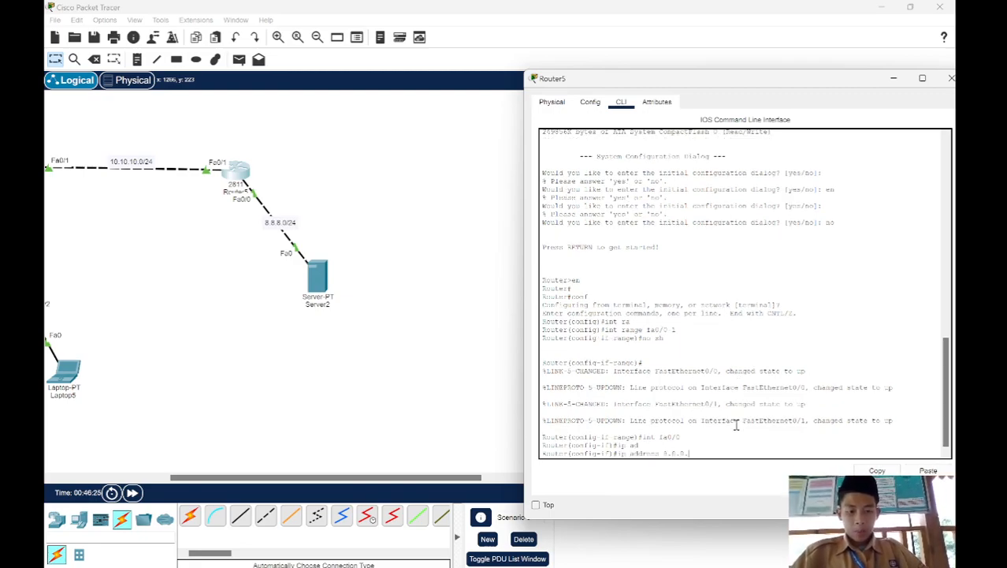
text(1 255.)
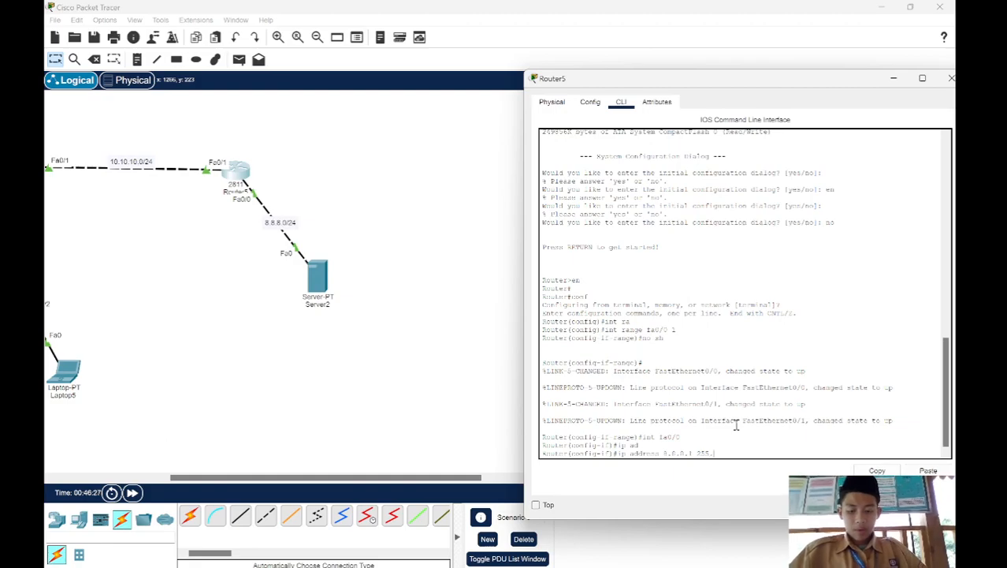
text(255.255)
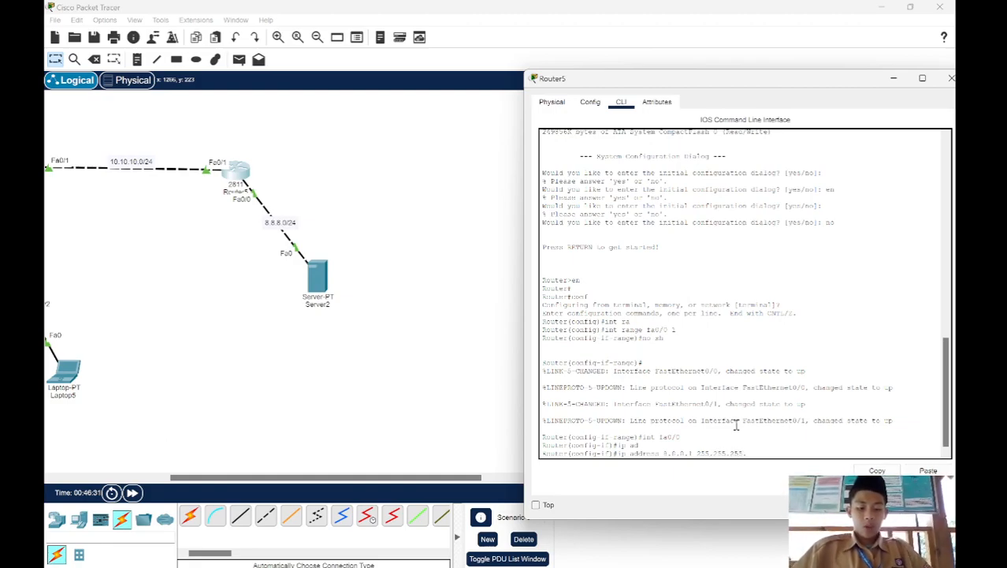
text(.0)
key(Return)
Step: Assign IP address 10.10.10.2 with mask 255.255.255.0 to the right router's fa0/1 interface
text(int fa0/1)
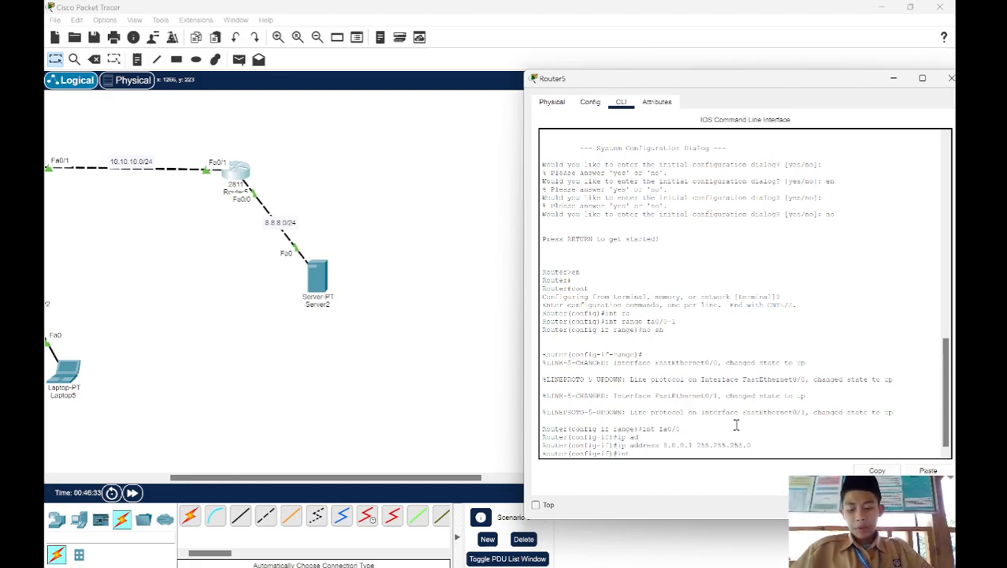
key(Return)
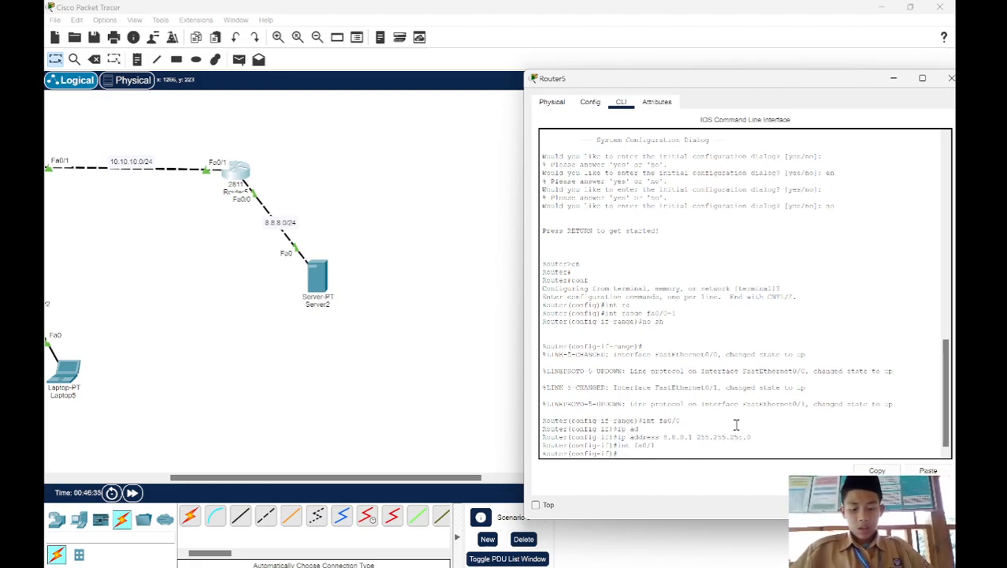
text(ip address)
text(10.10.10)
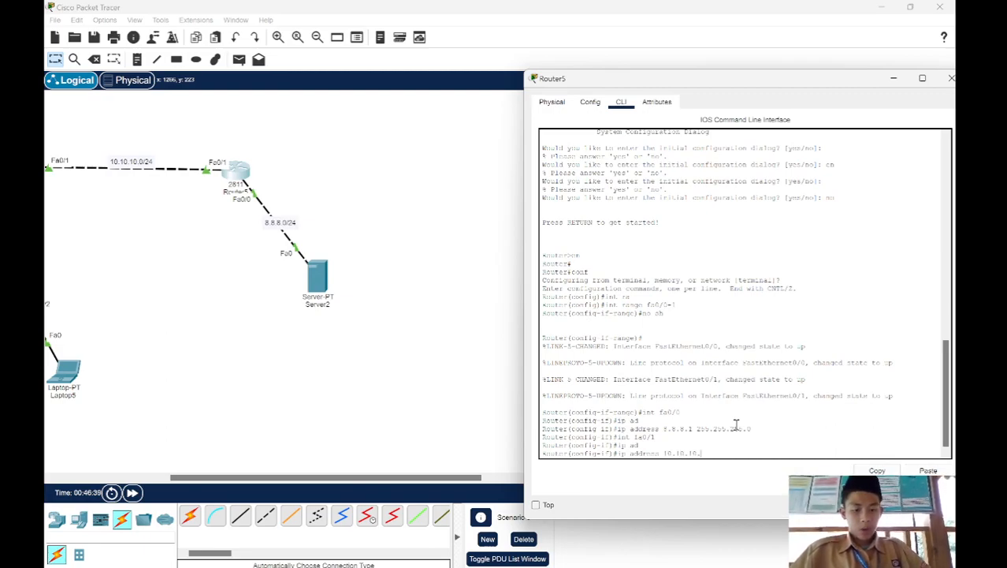
text(.2 255.)
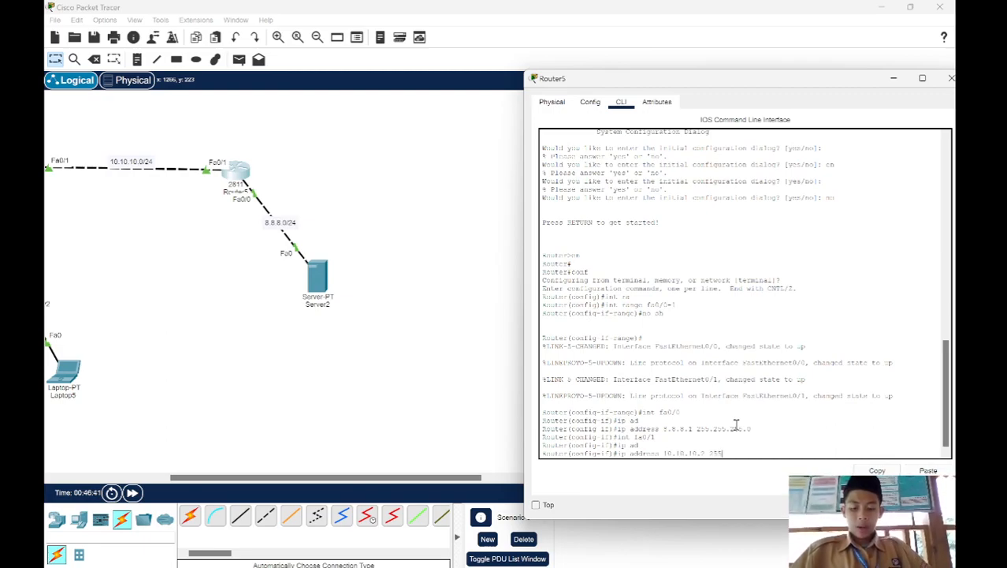
text(255.255.2)
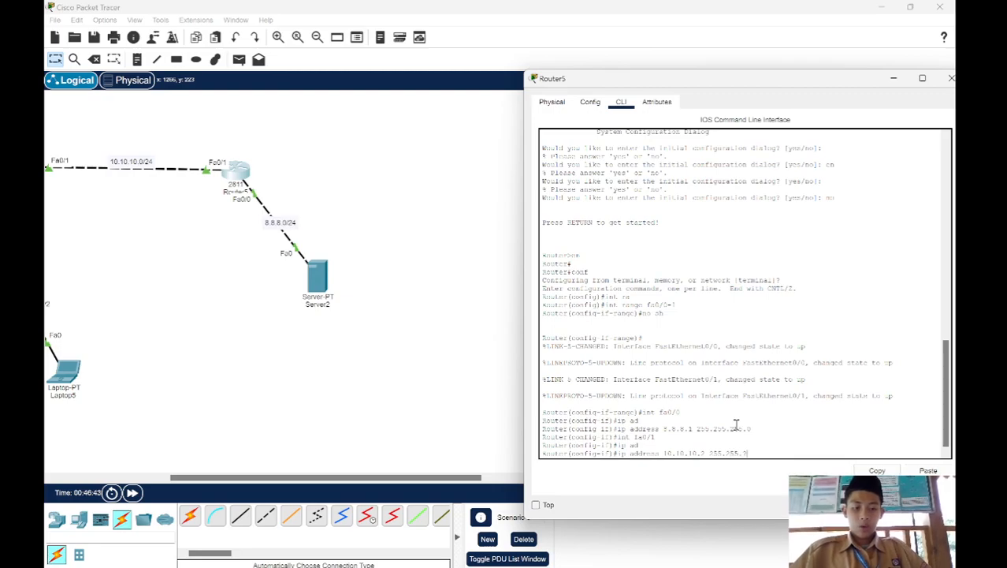
text(.0)
key(Return)
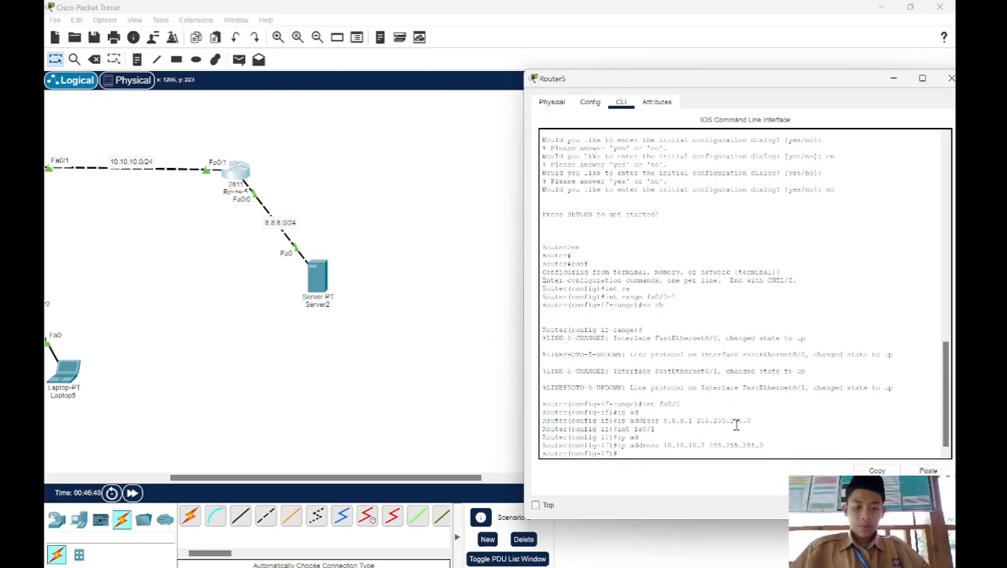
Step: Check the interface configuration in the left router's command line interface and return to the topology
click(415, 308)
scroll(408, 298, left, 3)
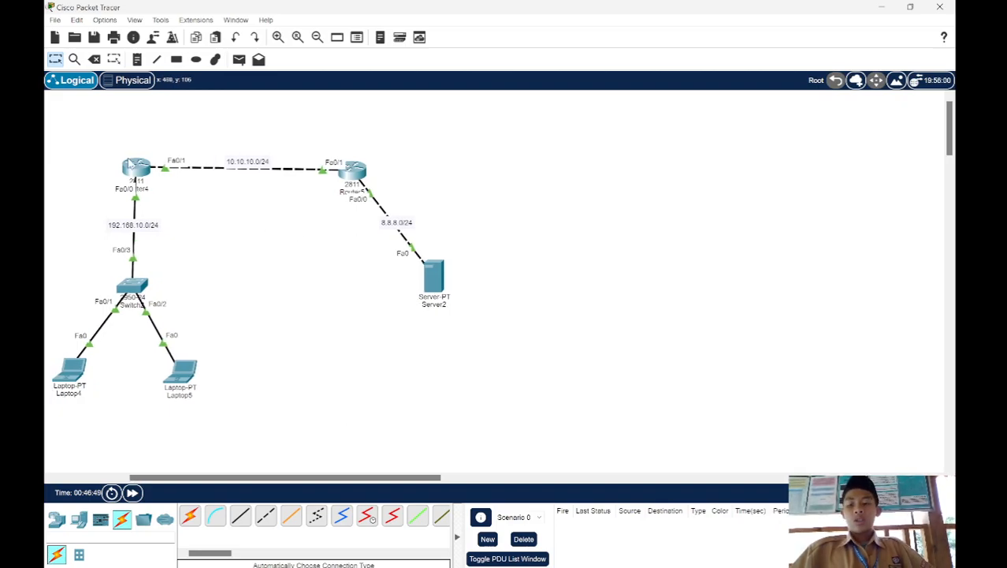
click(134, 167)
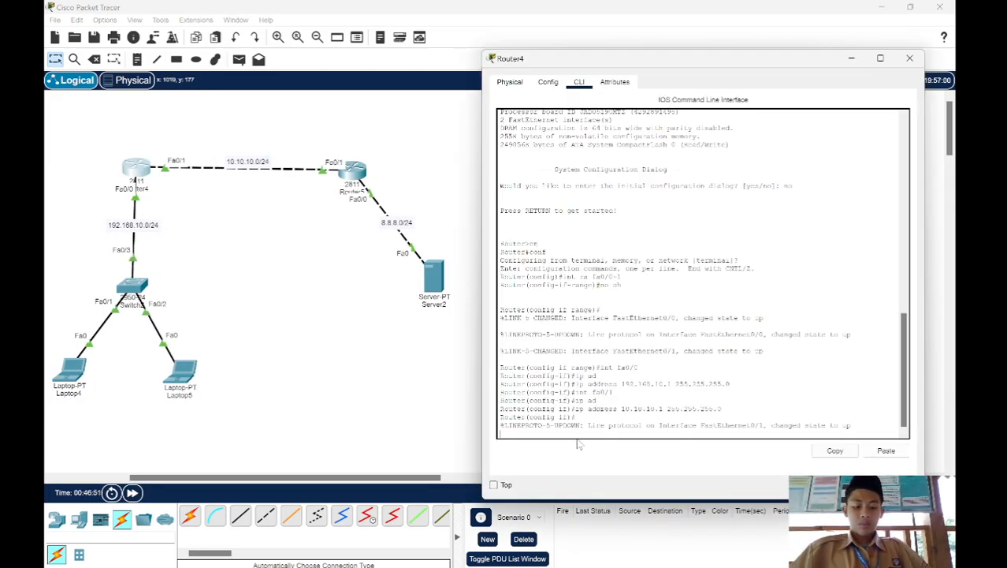
key(Return)
click(322, 288)
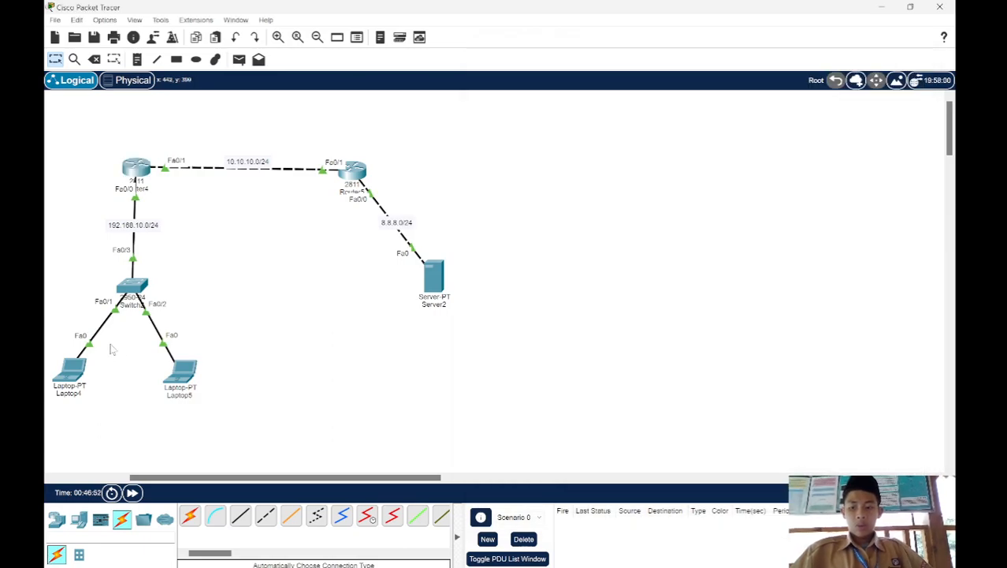
Step: Give Laptop4 the static IPv4 address 192.168.10.2 with subnet mask 255.255.255.0
click(73, 369)
click(422, 126)
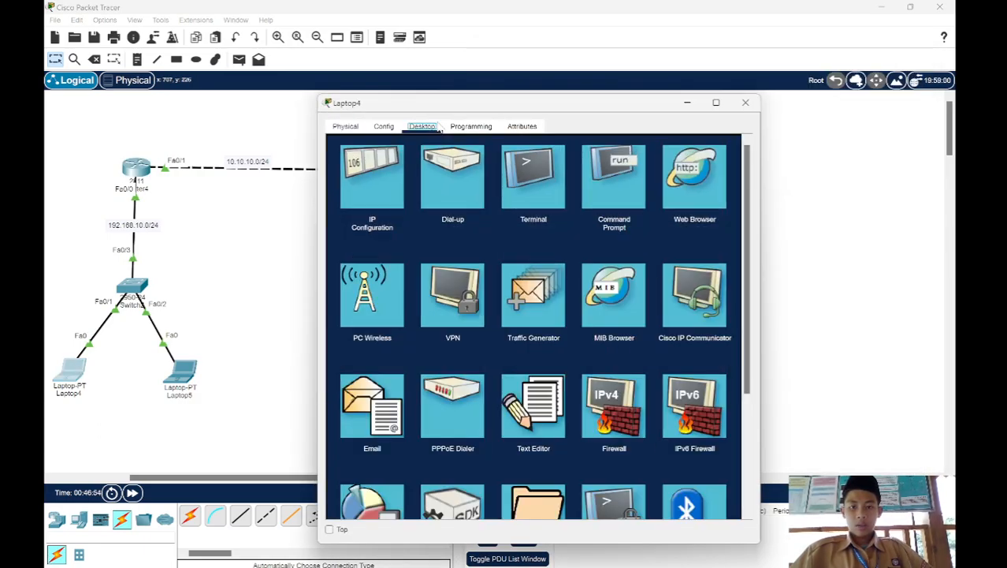
click(374, 169)
text(192.168.10.2)
click(502, 228)
Step: Set Laptop4's IPv4 default gateway to 192.168.10.1
click(516, 245)
key(BackSpace)
key(BackSpace)
key(BackSpace)
key(BackSpace)
key(BackSpace)
key(BackSpace)
key(BackSpace)
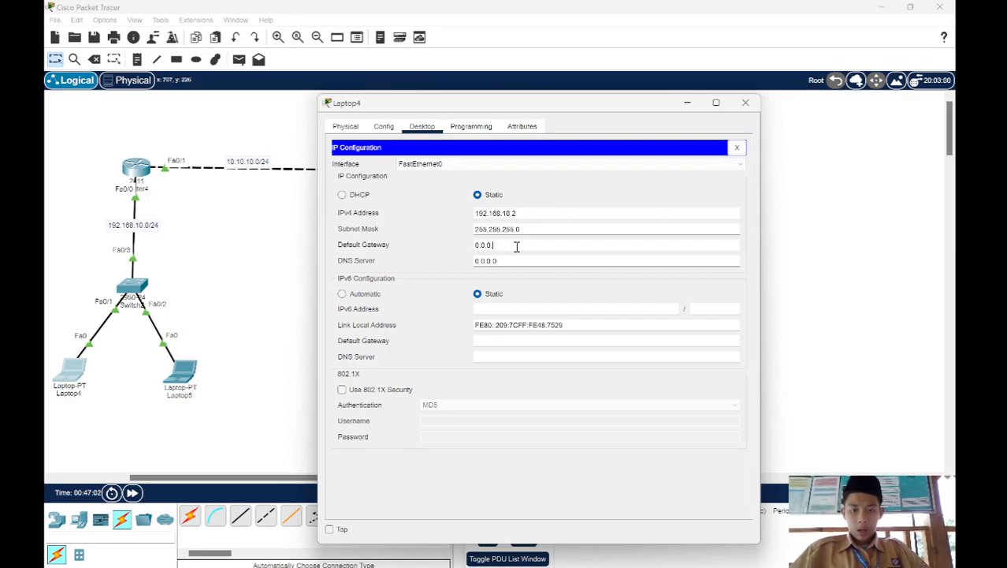
text(192)
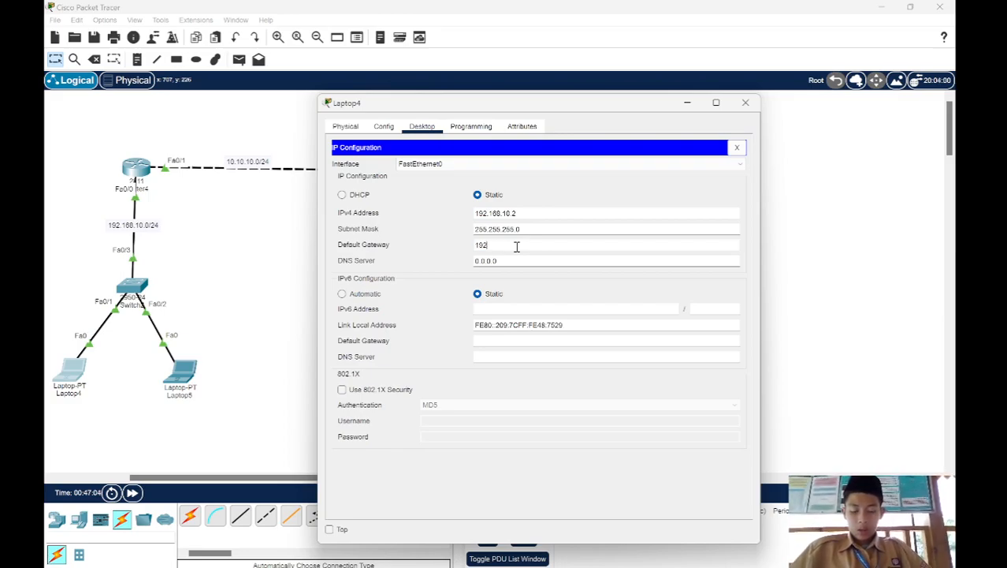
text(.168.10.1)
Step: Set Laptop4's IPv4 DNS server to 8.8.8.2 and return to the topology
click(518, 261)
key(BackSpace)
key(BackSpace)
key(BackSpace)
key(BackSpace)
key(BackSpace)
key(BackSpace)
key(BackSpace)
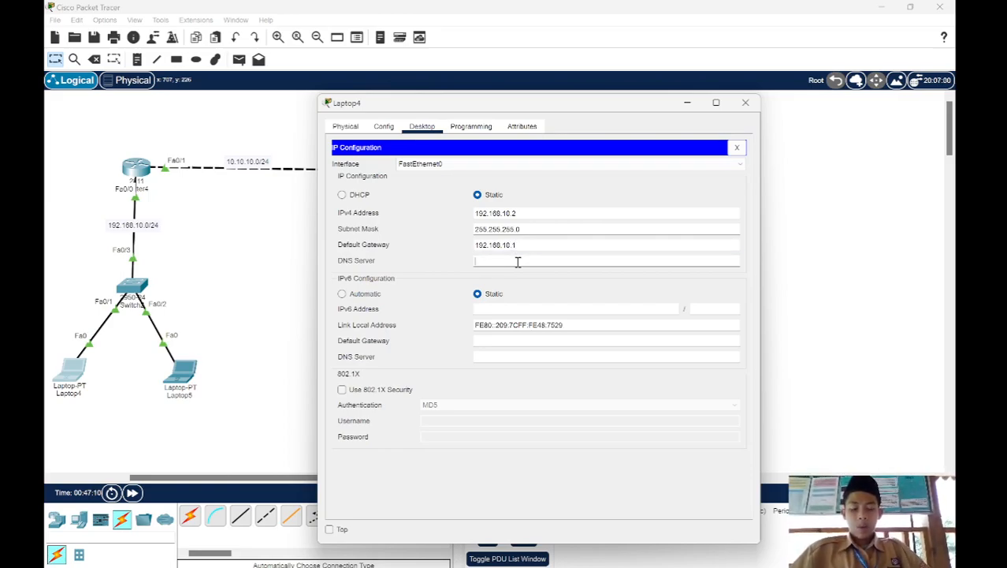
text(8.8.8.8)
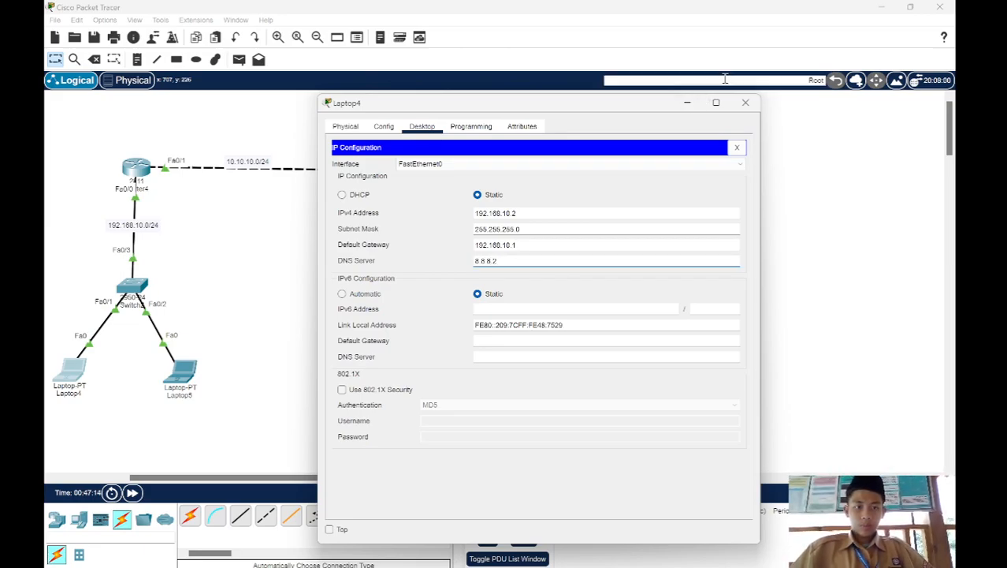
click(692, 103)
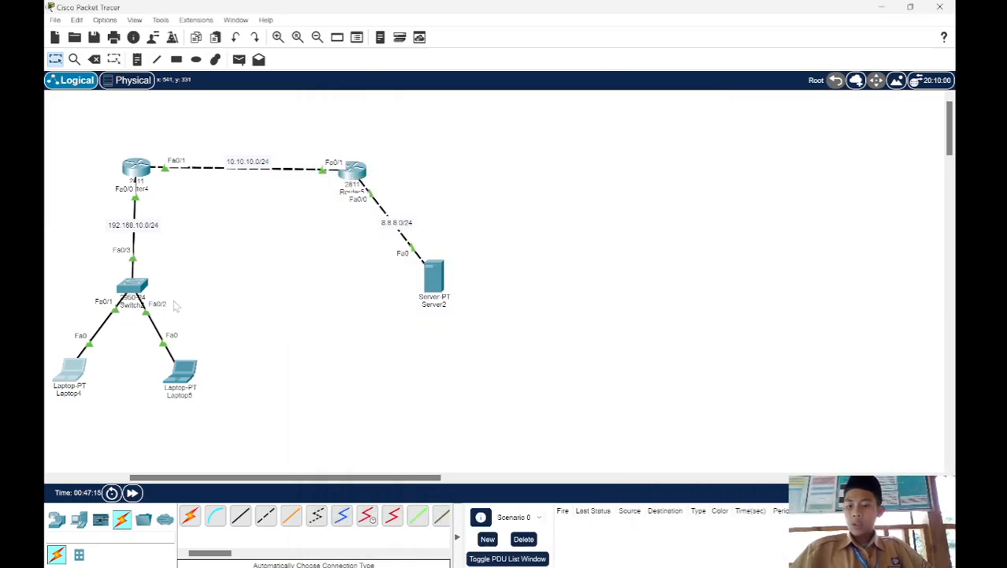
Step: Give Laptop5 the static IPv4 address 192.168.10.3 with subnet mask 255.255.255.0
double_click(182, 362)
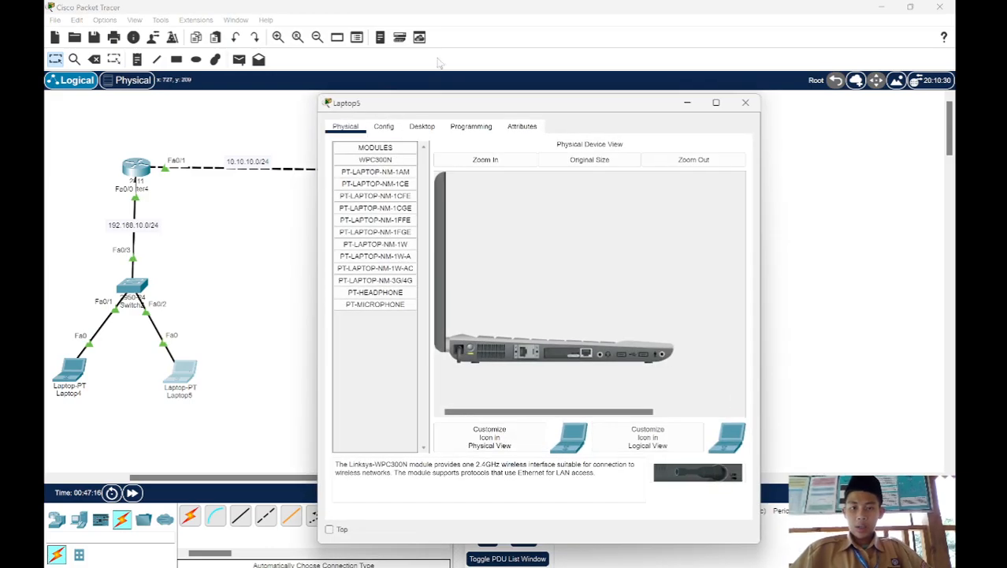
click(427, 128)
click(372, 171)
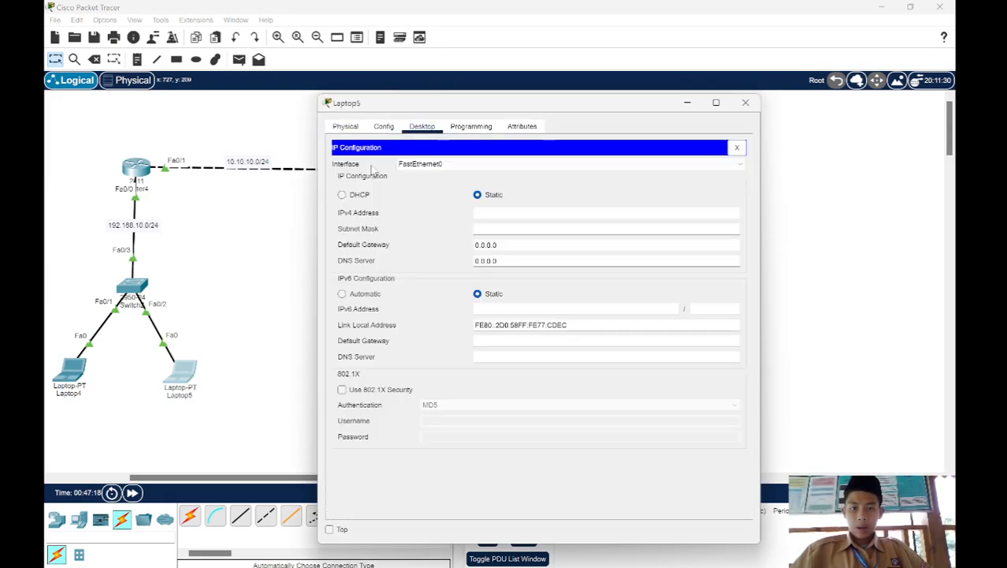
click(485, 209)
text(192.168)
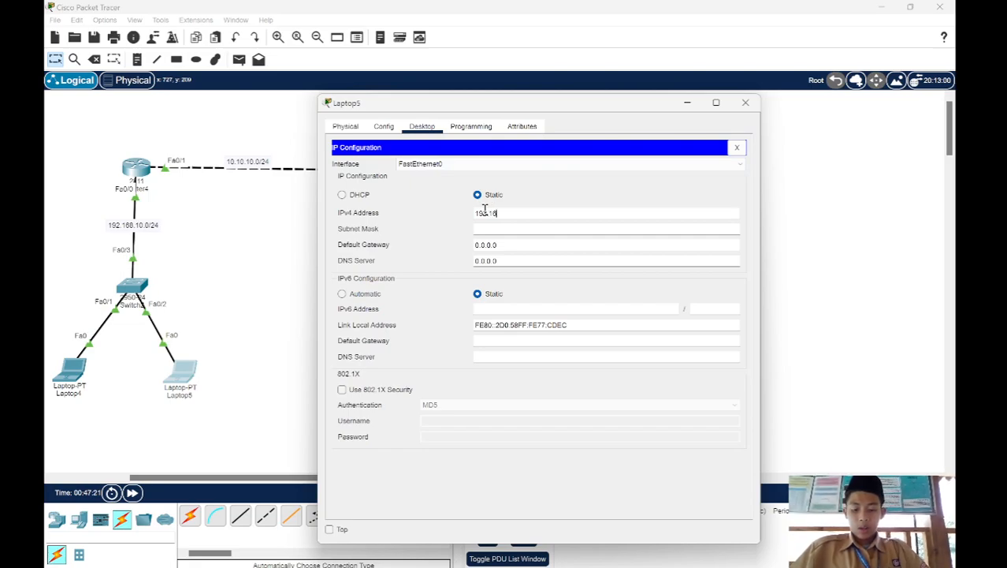
text(.10.2)
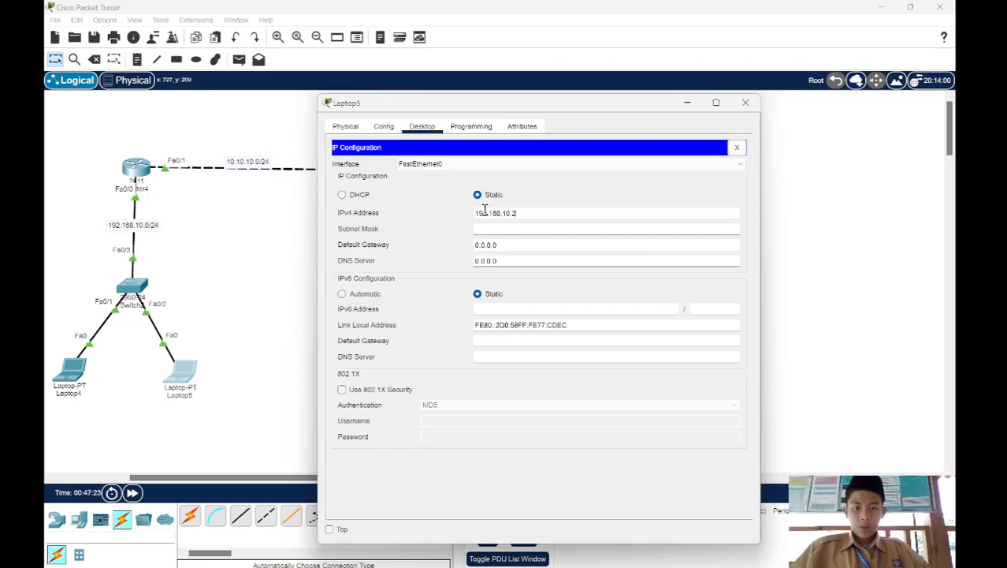
text(3)
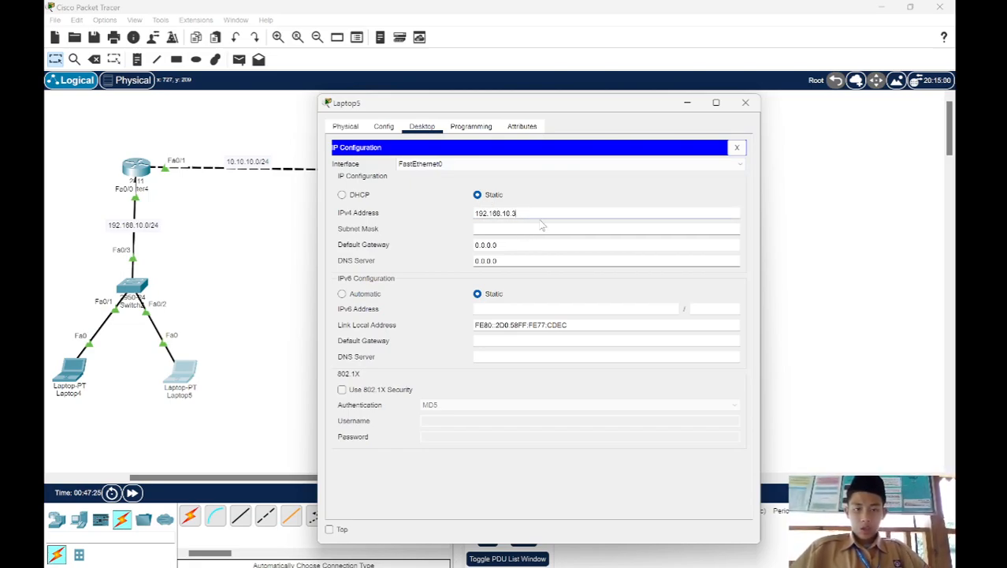
click(536, 228)
Step: Set Laptop5's IPv4 default gateway to 192.168.10.1
click(529, 244)
key(BackSpace)
key(BackSpace)
key(BackSpace)
key(BackSpace)
key(BackSpace)
key(BackSpace)
key(BackSpace)
text(19)
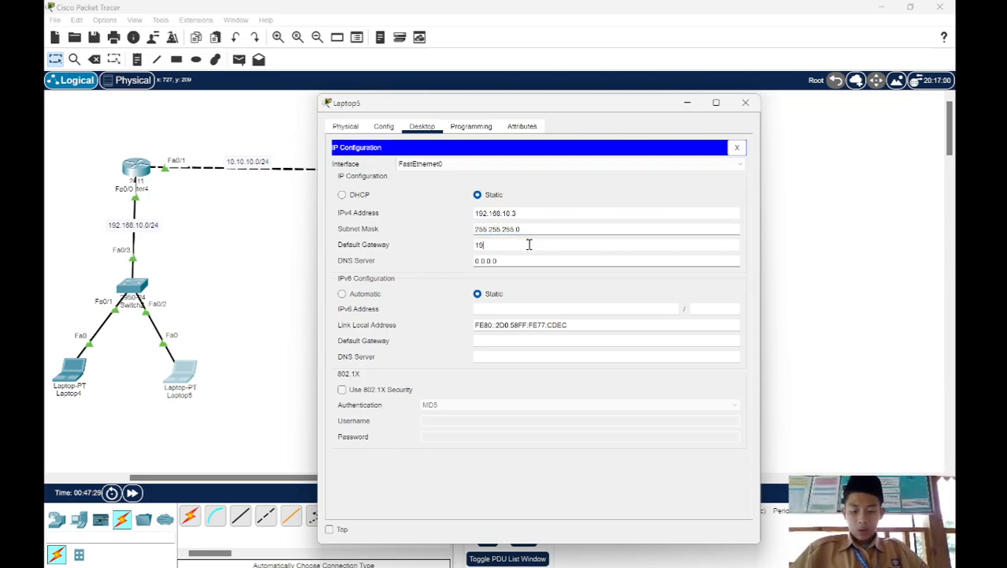
text(2.168.10.1)
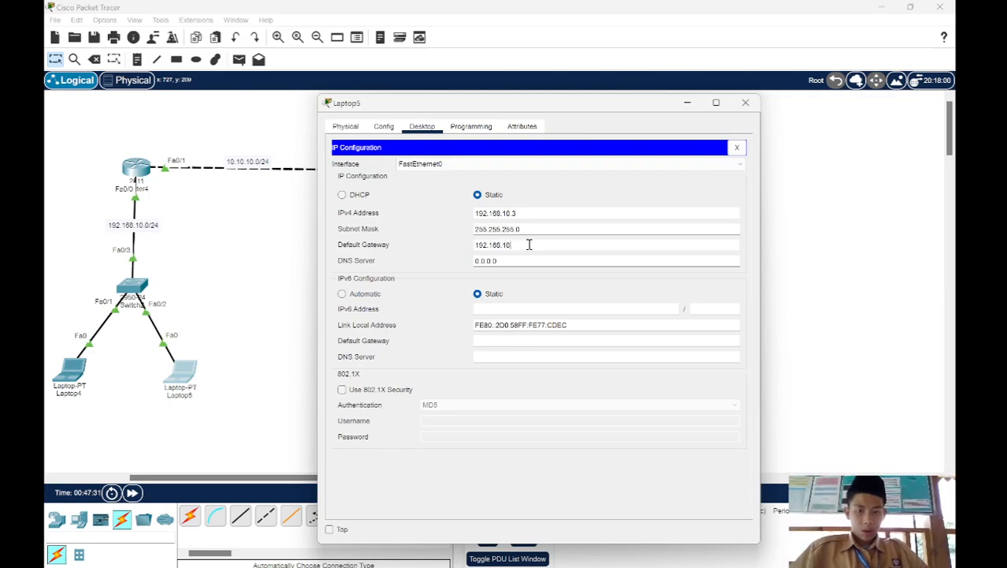
Step: Set Laptop5's IPv4 DNS server to 8.8.8.2 and return to the topology
click(520, 262)
key(BackSpace)
key(BackSpace)
key(BackSpace)
key(BackSpace)
key(BackSpace)
key(BackSpace)
key(BackSpace)
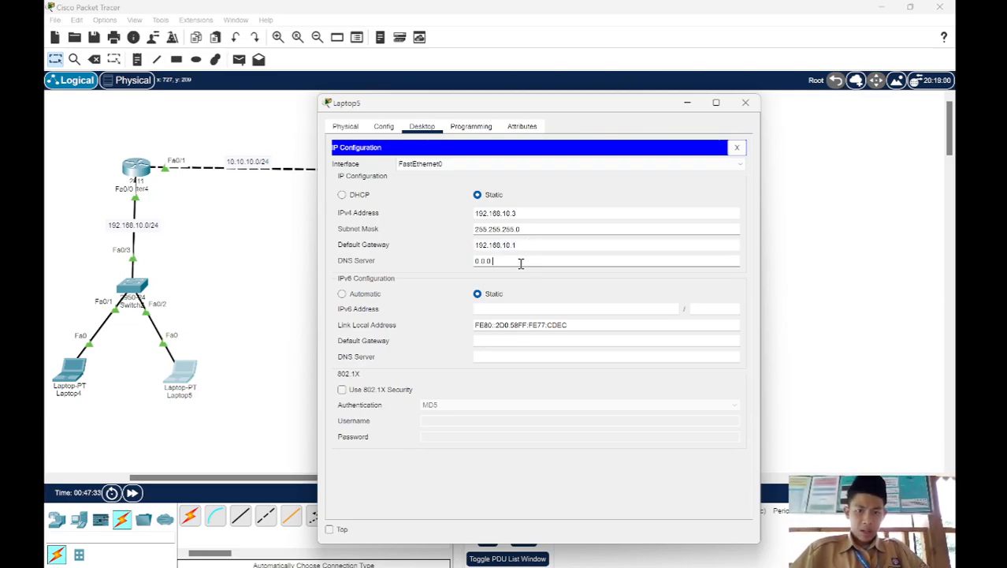
text(8.8.8)
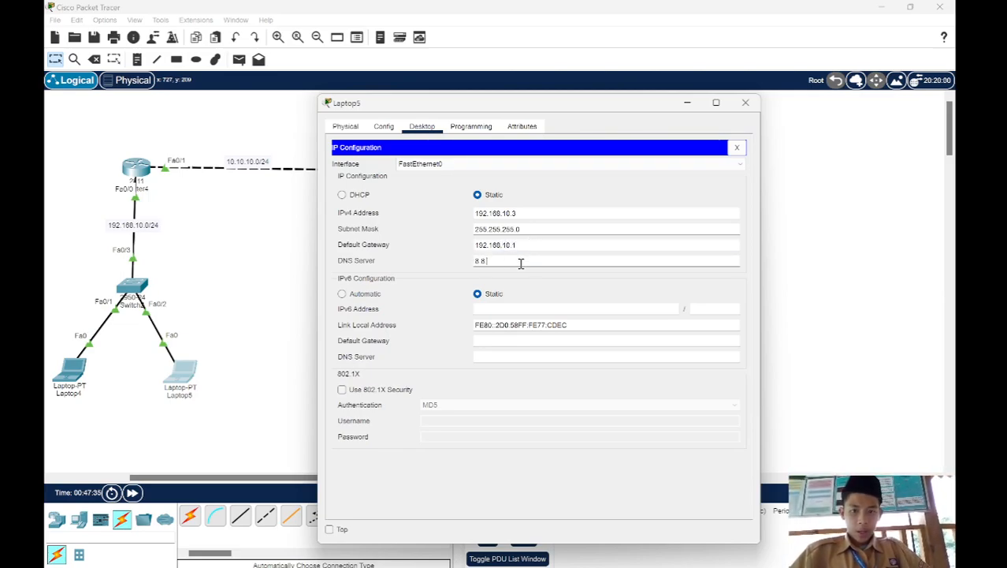
text(.8)
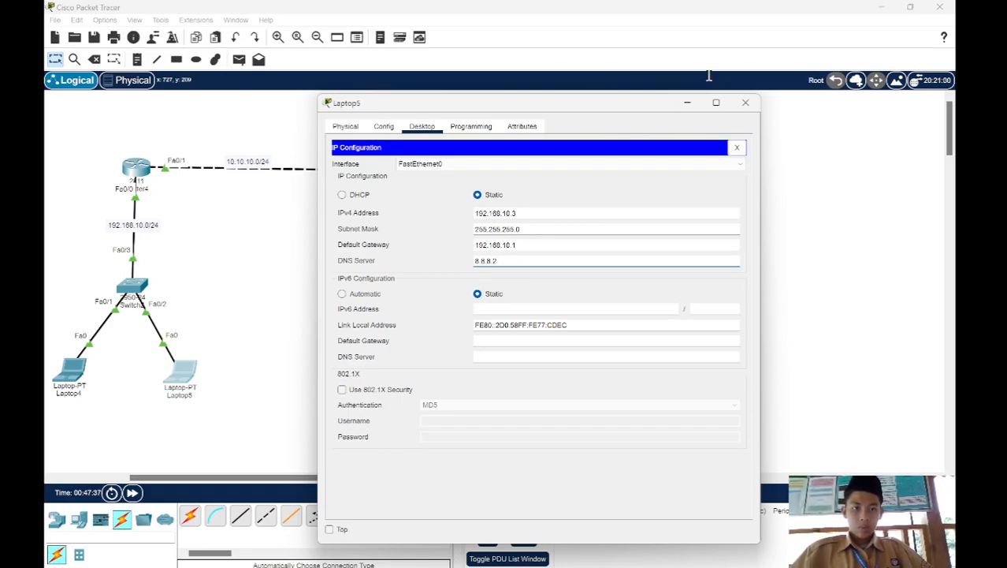
click(688, 103)
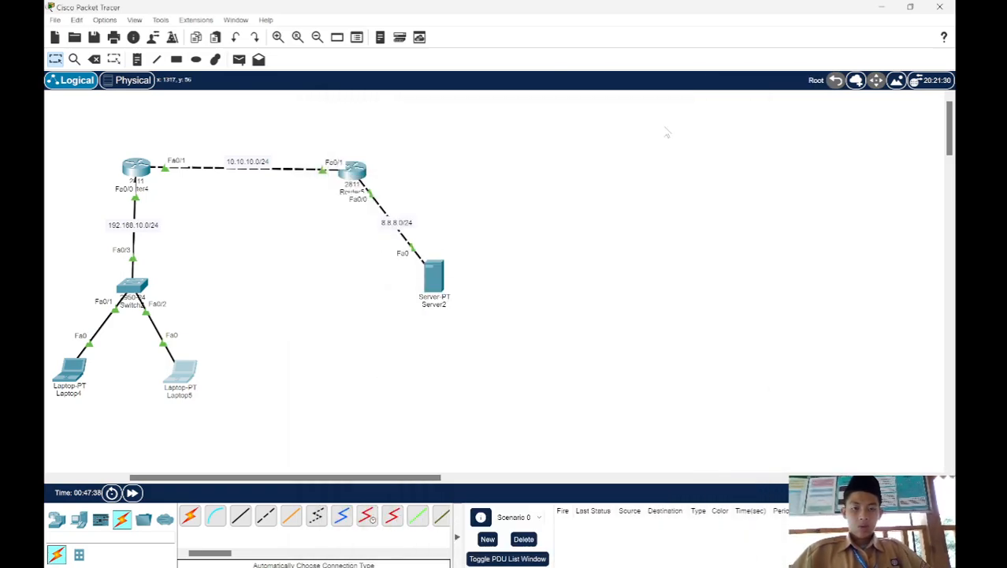
Step: Give Server2 the static IPv4 address 8.8.8.2 with subnet mask 255.255.255.0
click(433, 273)
click(472, 129)
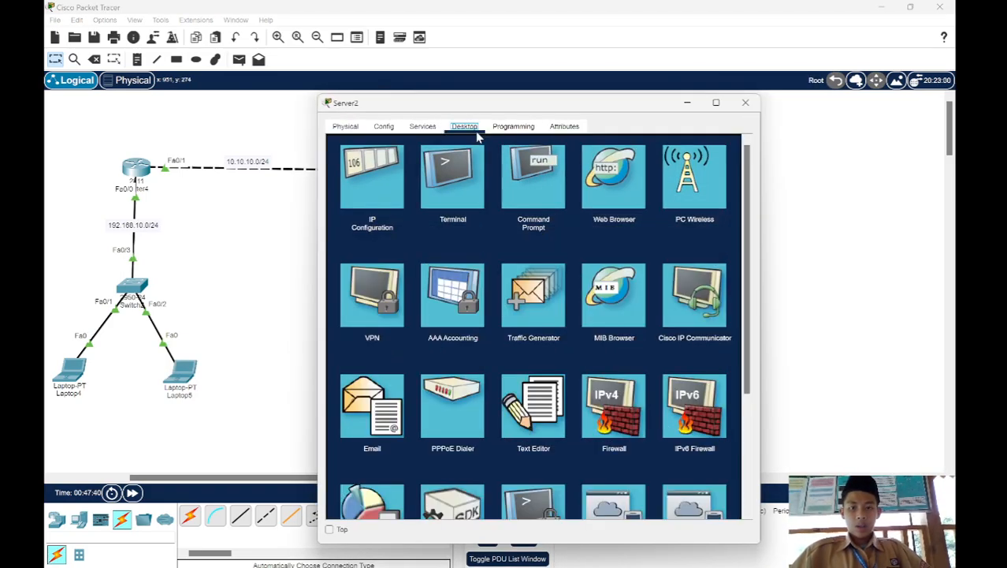
click(346, 180)
click(529, 197)
text(8.8.8.2)
click(528, 213)
key(BackSpace)
key(BackSpace)
key(BackSpace)
key(BackSpace)
key(BackSpace)
text(2)
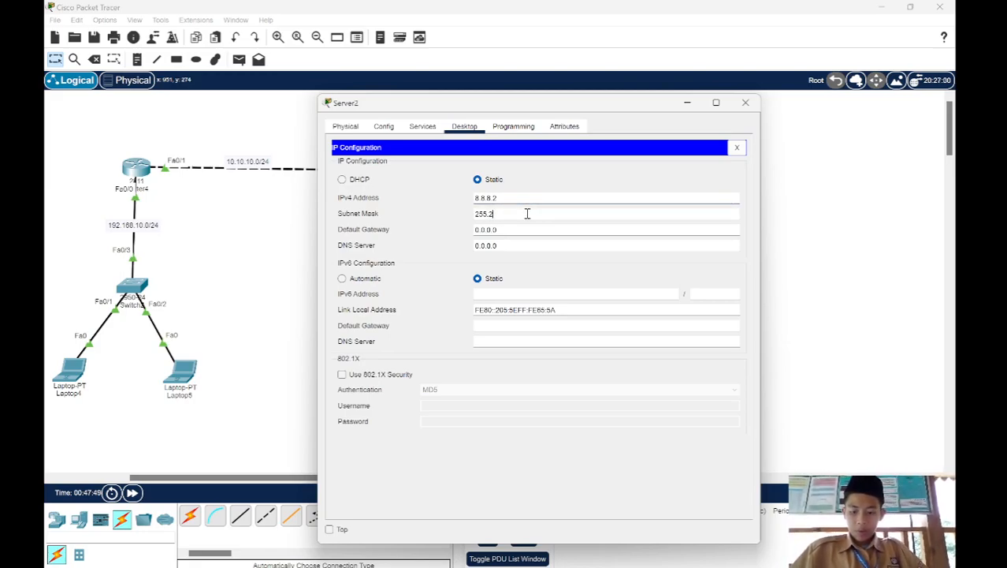
text(55.255.0)
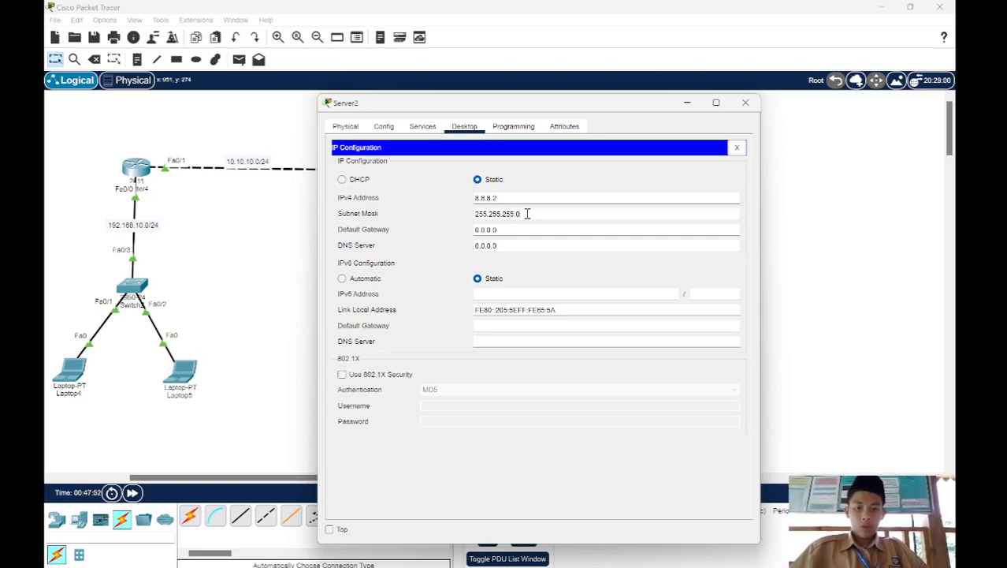
Step: Set Server2's IPv4 default gateway to 8.8.8.1
click(524, 228)
key(BackSpace)
key(BackSpace)
key(BackSpace)
key(BackSpace)
key(BackSpace)
key(BackSpace)
key(BackSpace)
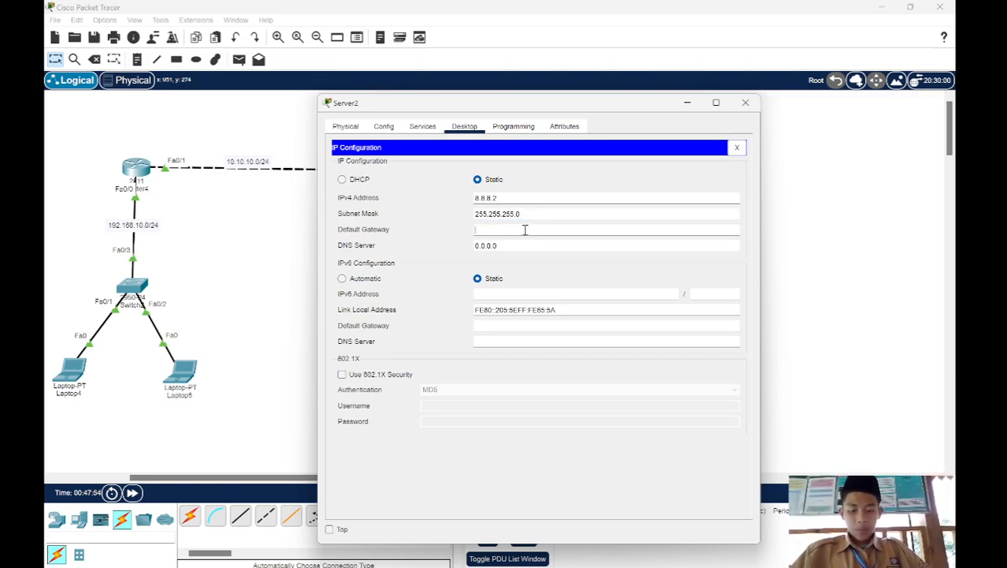
text(8.8.8.1)
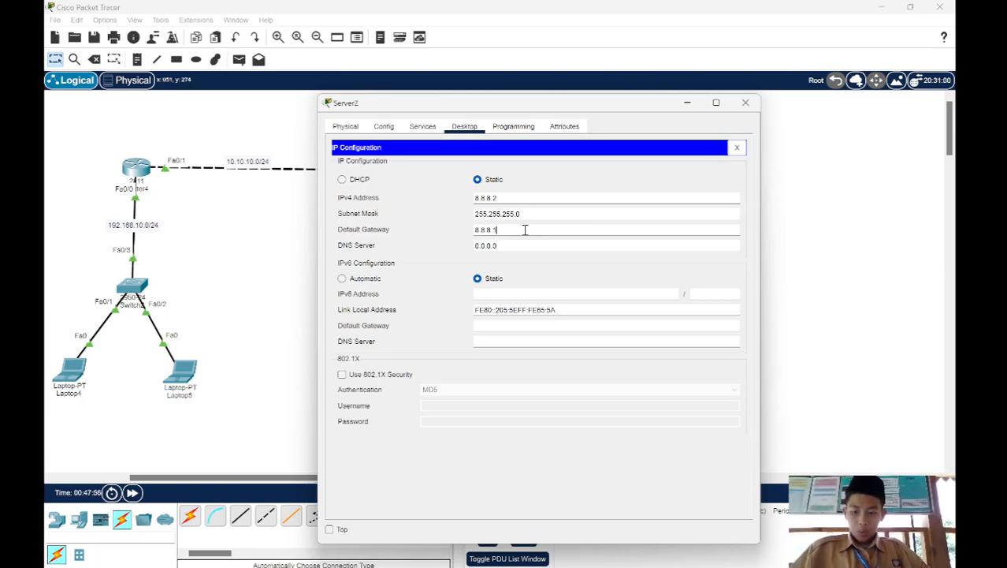
Step: Set Server2's IPv4 DNS server to 8.8.8.2 and return to the topology
click(517, 246)
key(BackSpace)
key(BackSpace)
key(BackSpace)
key(BackSpace)
key(BackSpace)
key(BackSpace)
key(BackSpace)
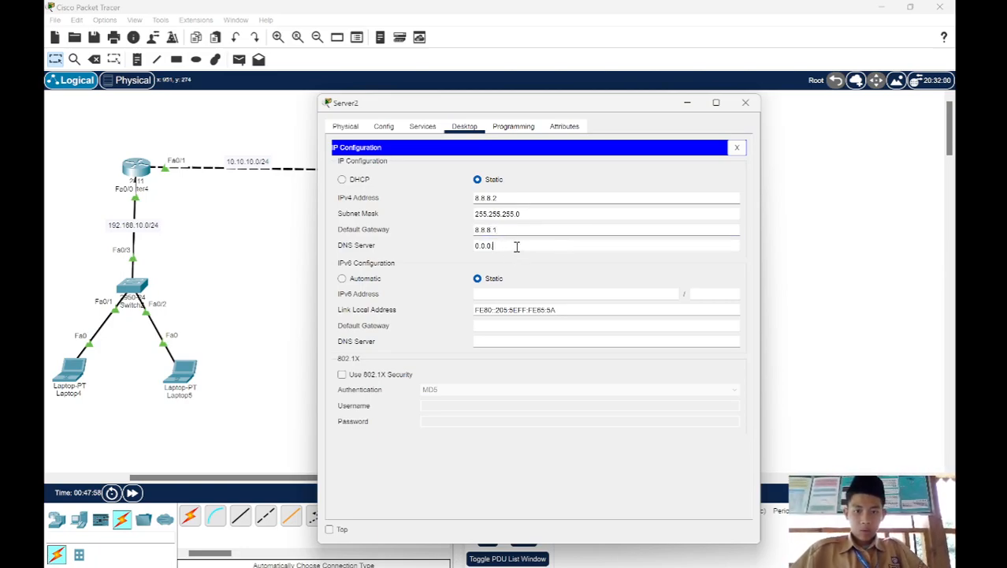
text(8.8.8.2)
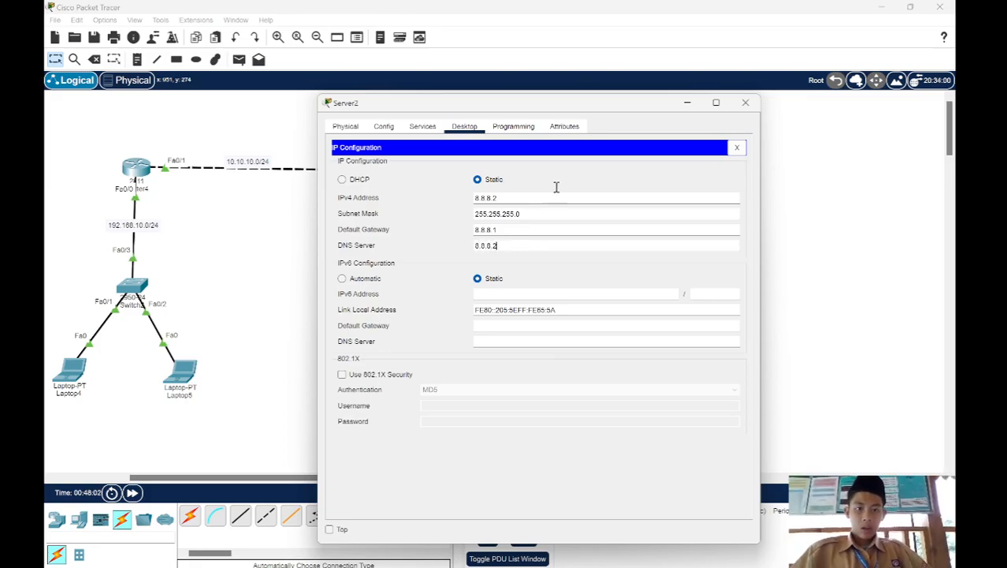
click(684, 102)
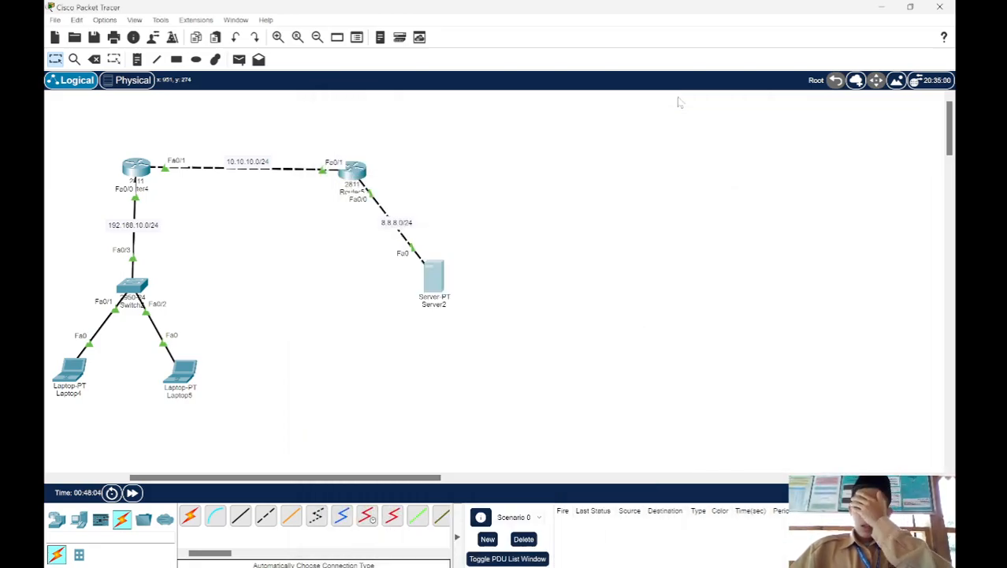
Step: Exit interface configuration on the left router and begin the command ip nat inside source static in global configuration mode
drag(88, 134, 200, 236)
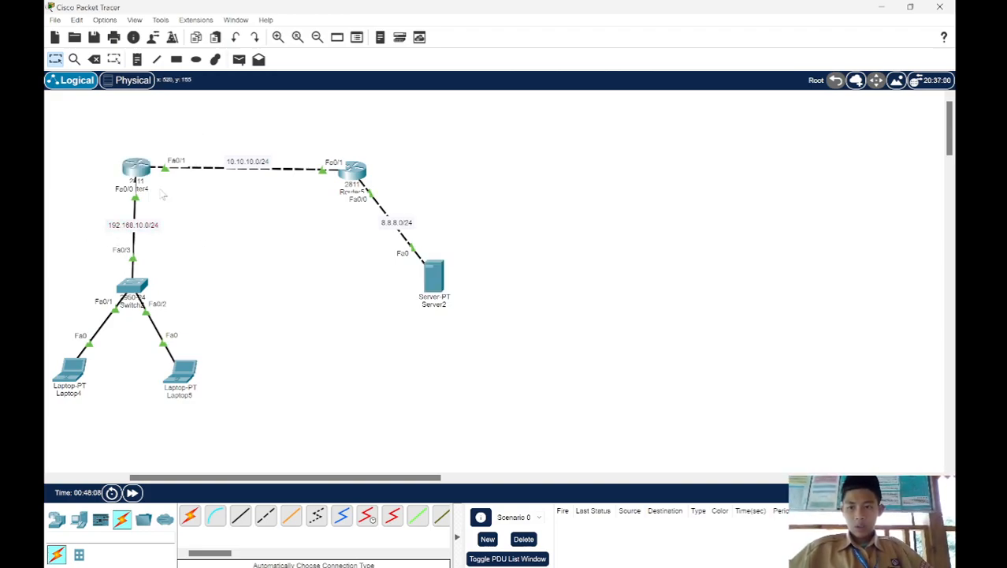
click(138, 178)
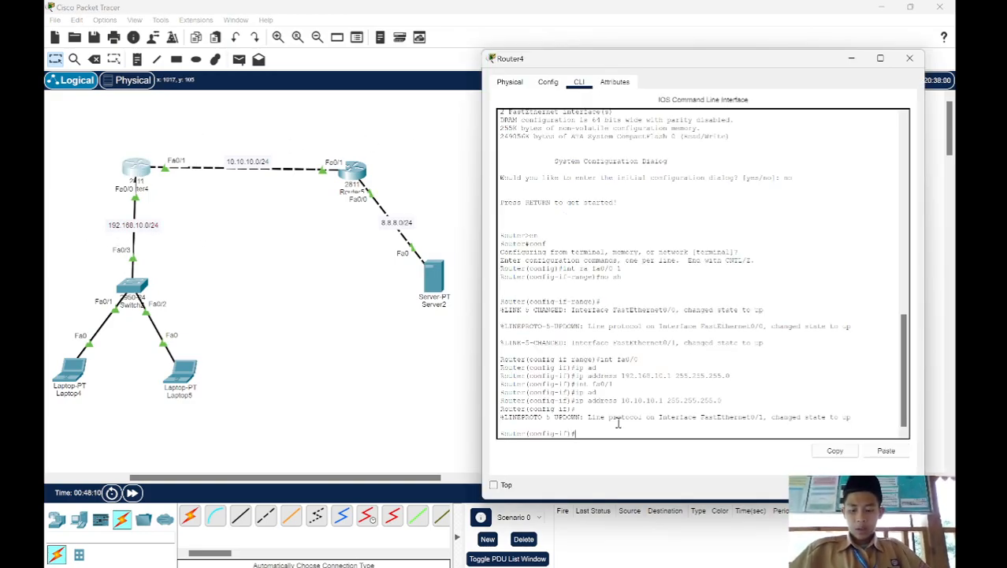
key(Return)
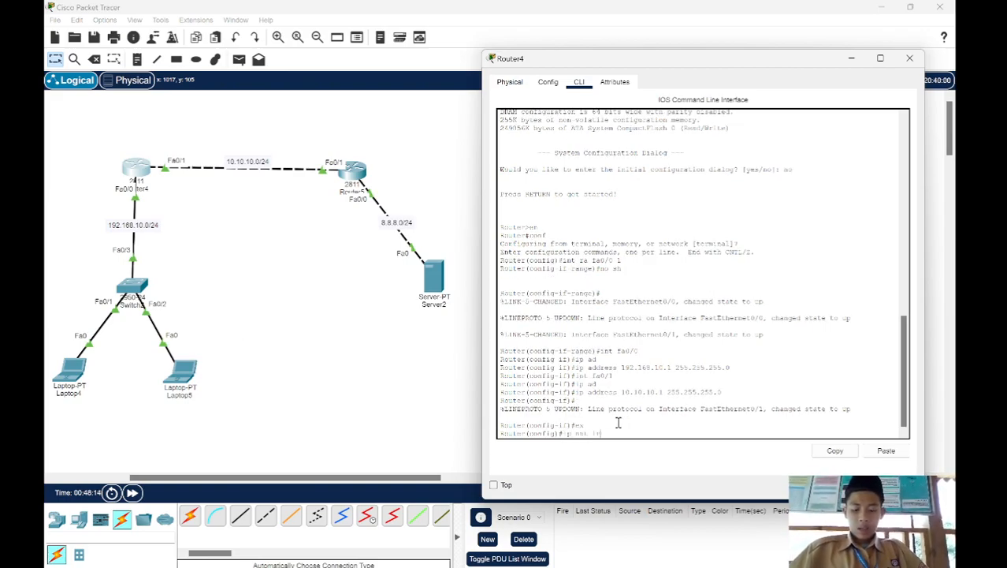
text(ip nat in)
key(Tab)
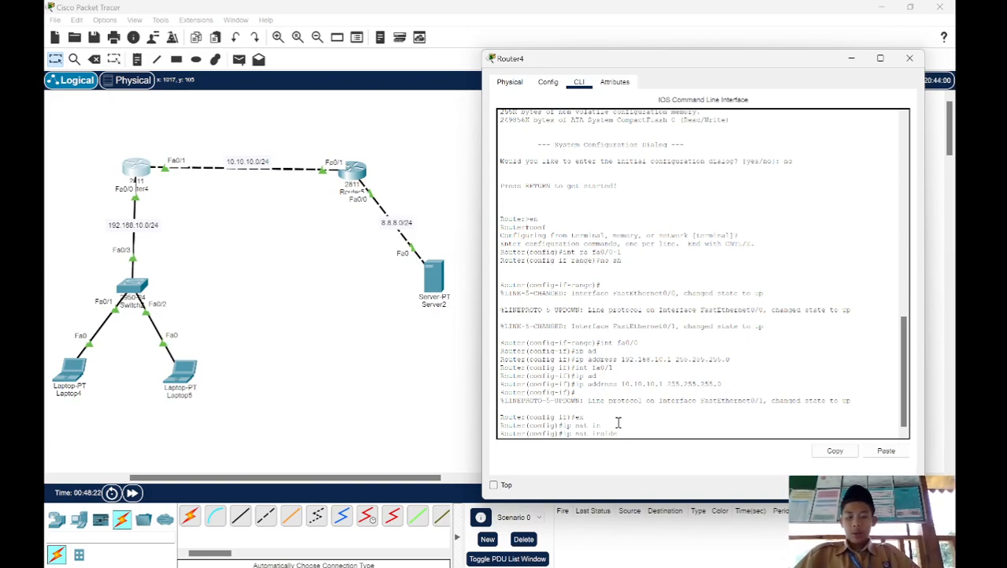
text(so)
key(Tab)
text(st)
key(Tab)
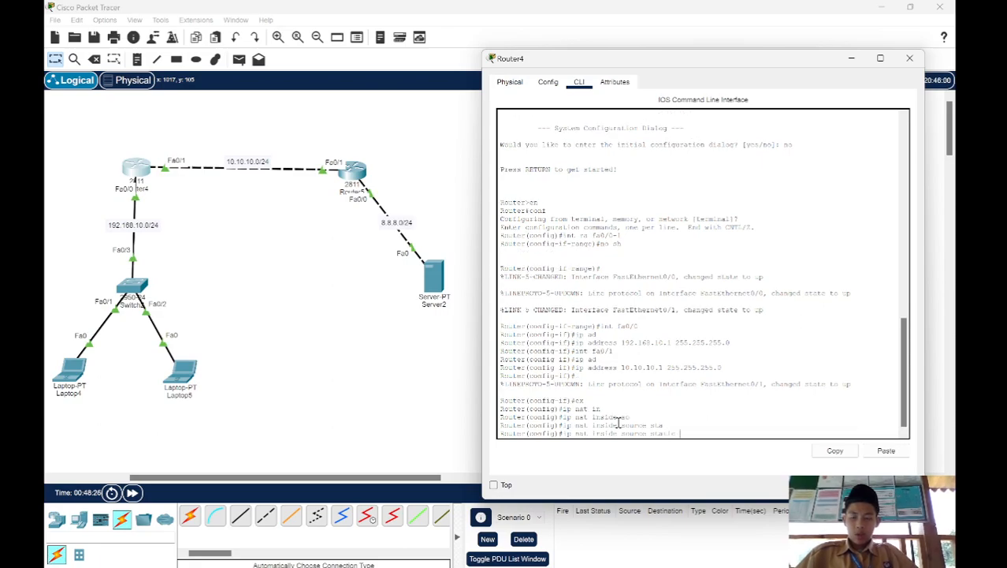
Step: Check Laptop4's IP configuration and complete the static NAT command on Router4, mapping inside address 192.168.10.2 to 30.30.30.30
scroll(188, 337, left, 2)
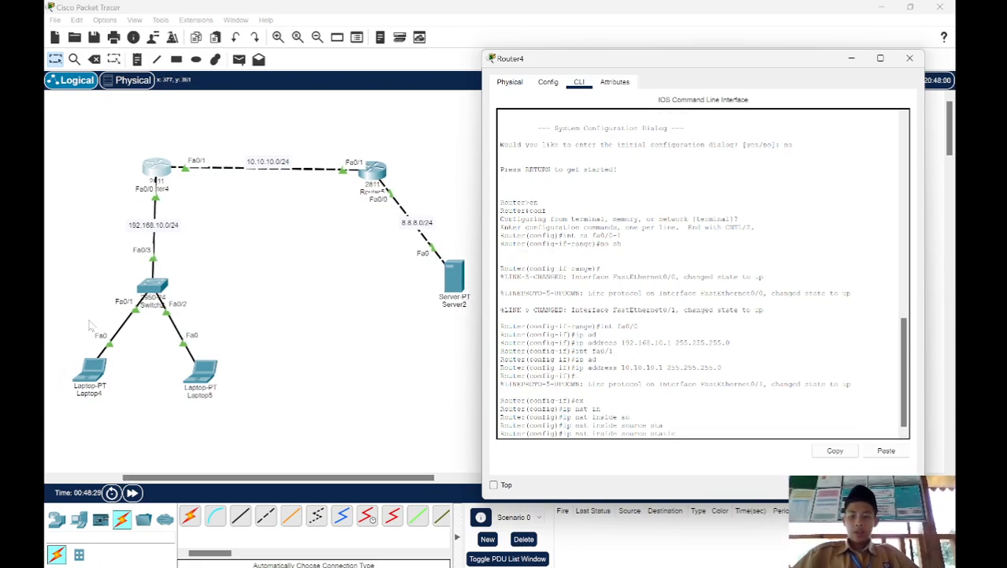
click(94, 374)
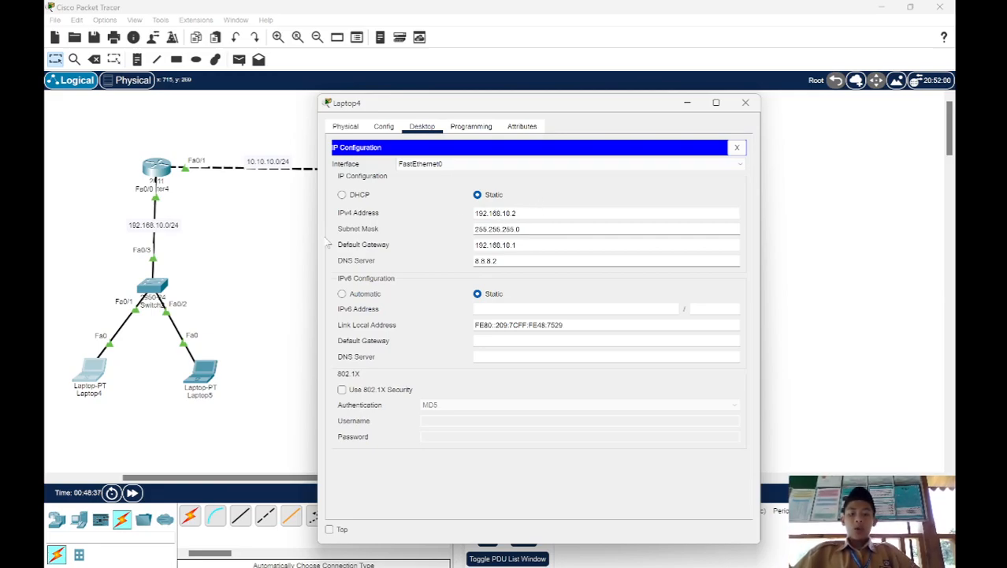
click(260, 250)
click(157, 169)
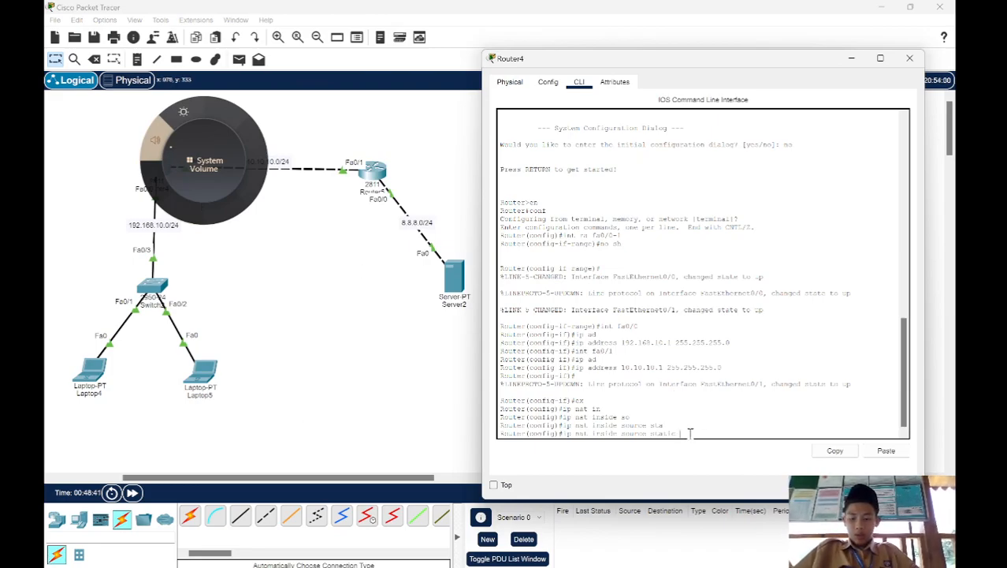
text(2.168.10.2 )
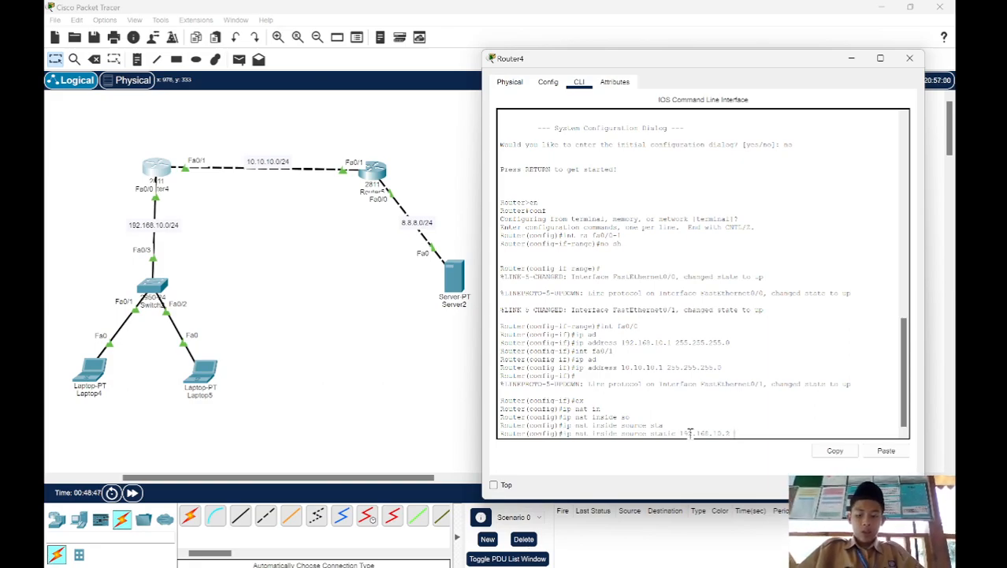
text(30.30.30.30)
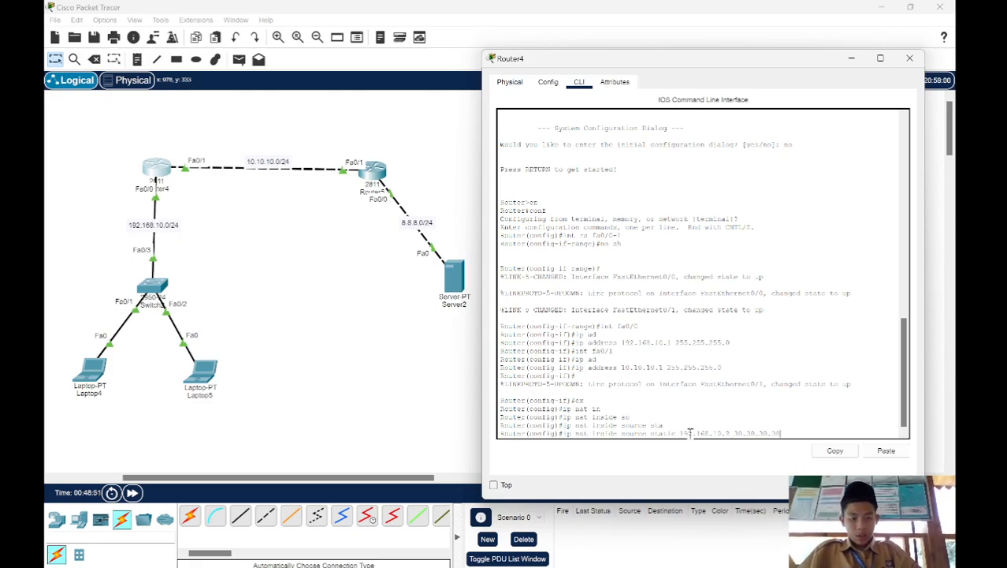
key(Return)
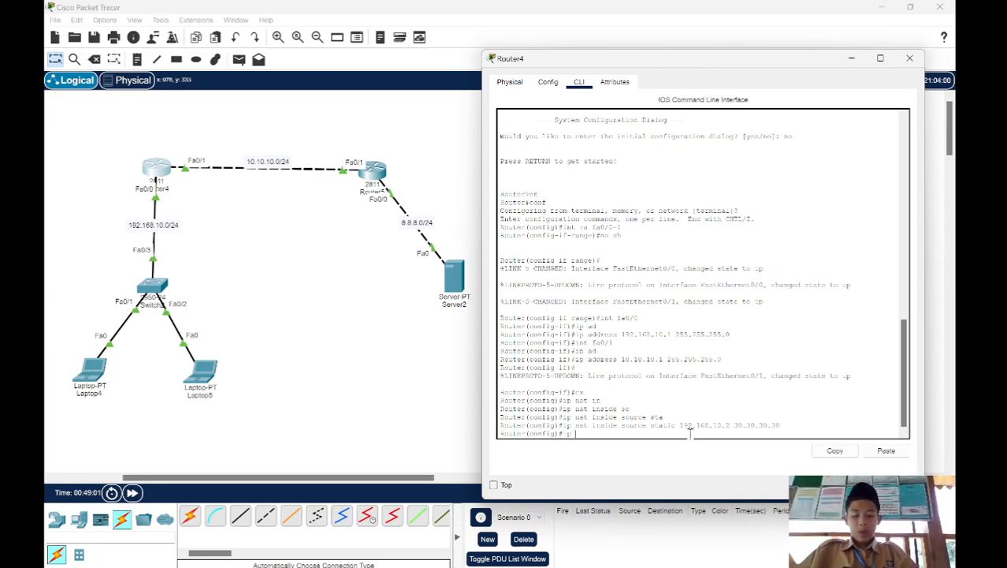
Step: Begin a default route on Router4 with ip route 0.0.0.0 0.0.0.0, leaving out the next hop, and return to the topology
text(.0.0.0)
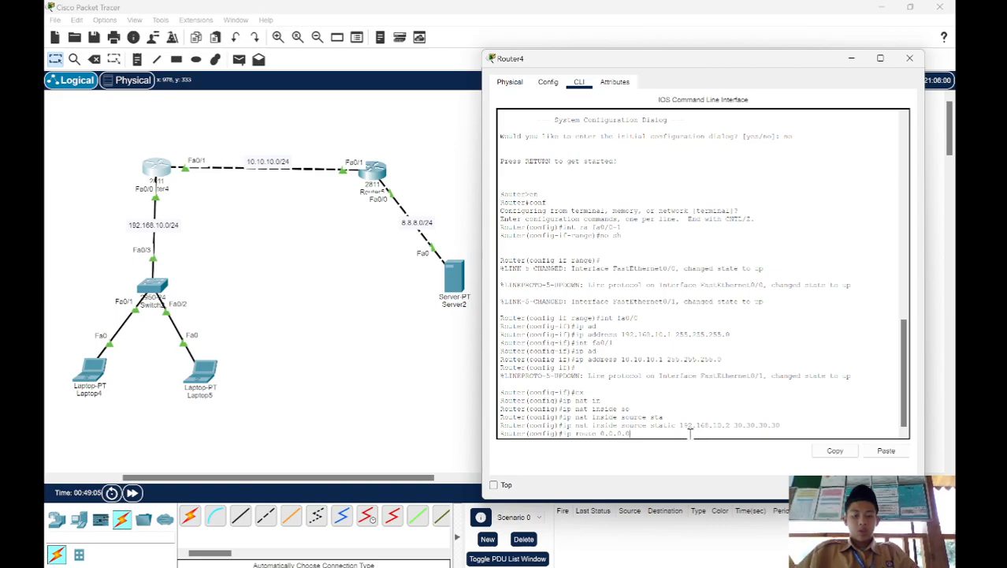
text( 0.0.0.0)
click(389, 293)
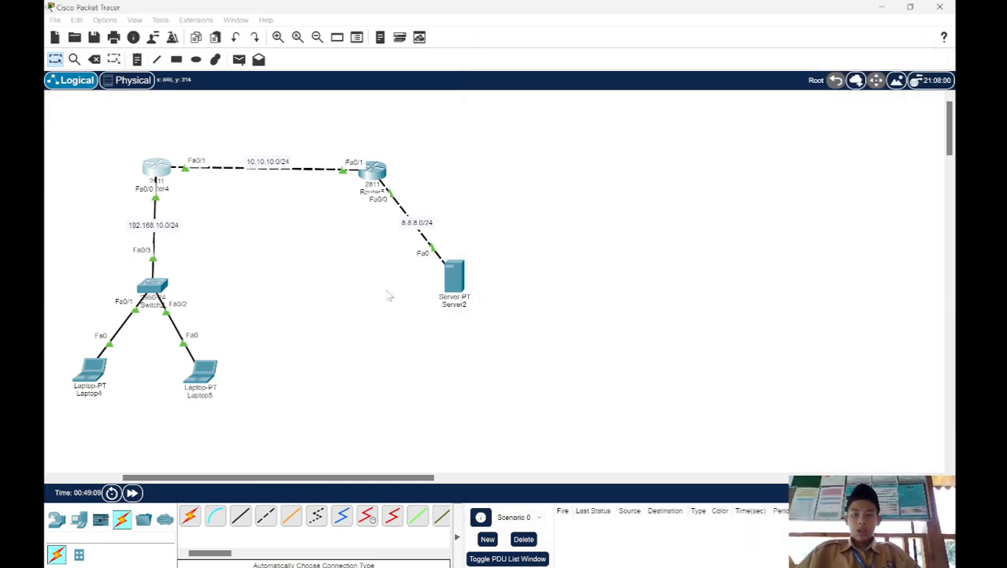
Step: List Router5's interface addresses with do sh ip int br and check the FastEthernet0/1 address
mouse_move(383, 184)
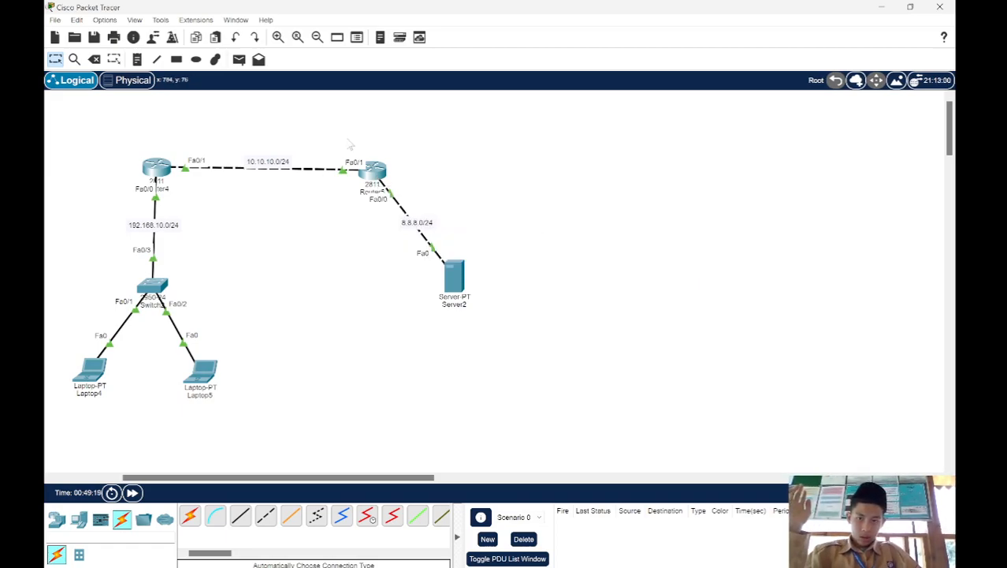
click(374, 171)
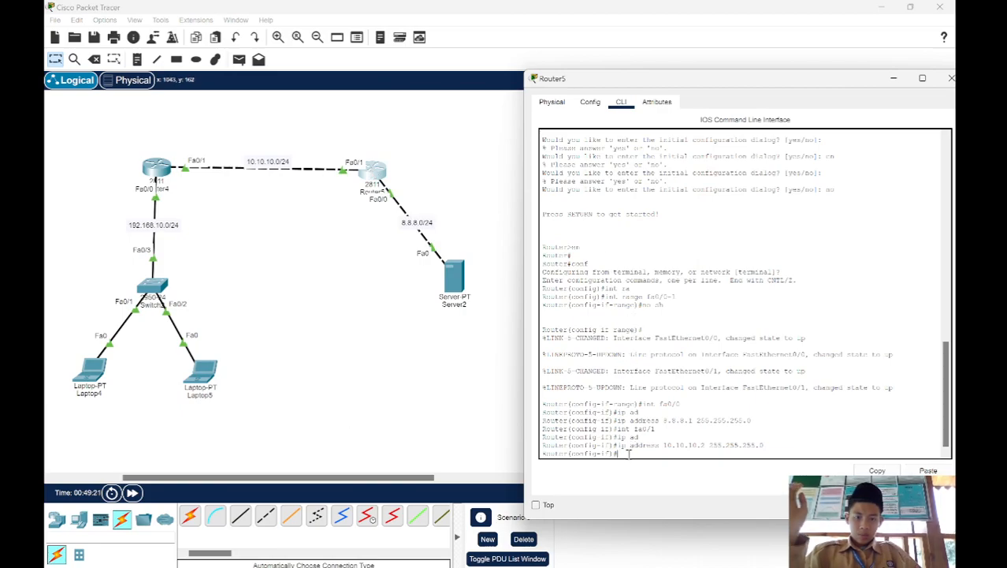
text(do sh ip int br)
key(Return)
drag(638, 437, 687, 437)
click(418, 339)
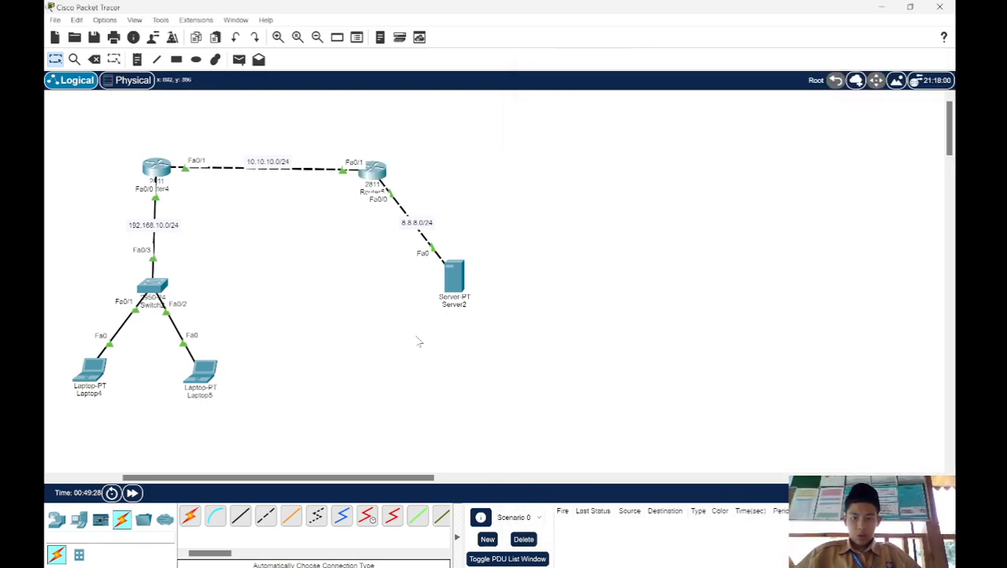
Step: Complete Router4's default route with next hop 10.10.10.2 and enter configuration mode for interface fa0/0
click(162, 173)
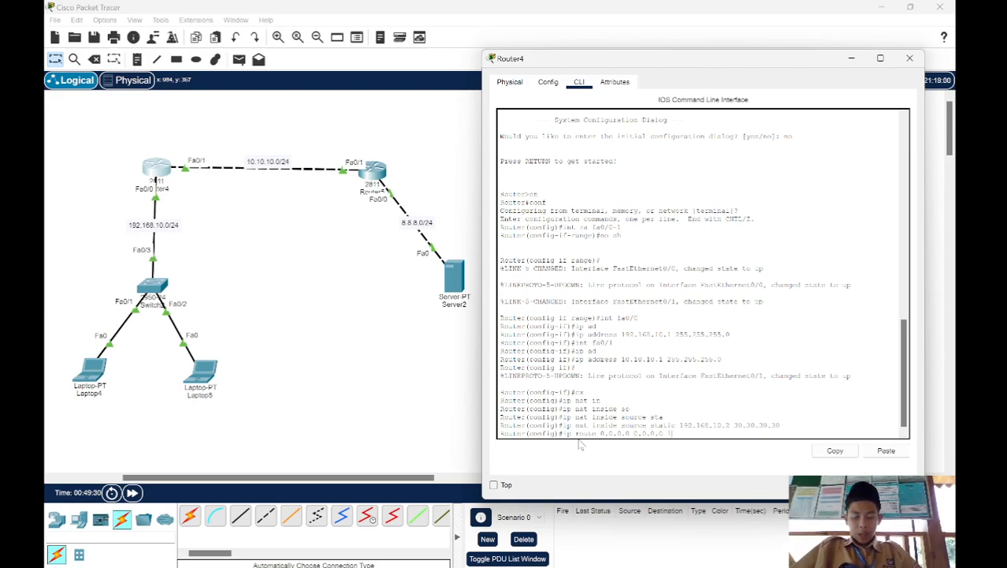
text(0.10.2)
key(Return)
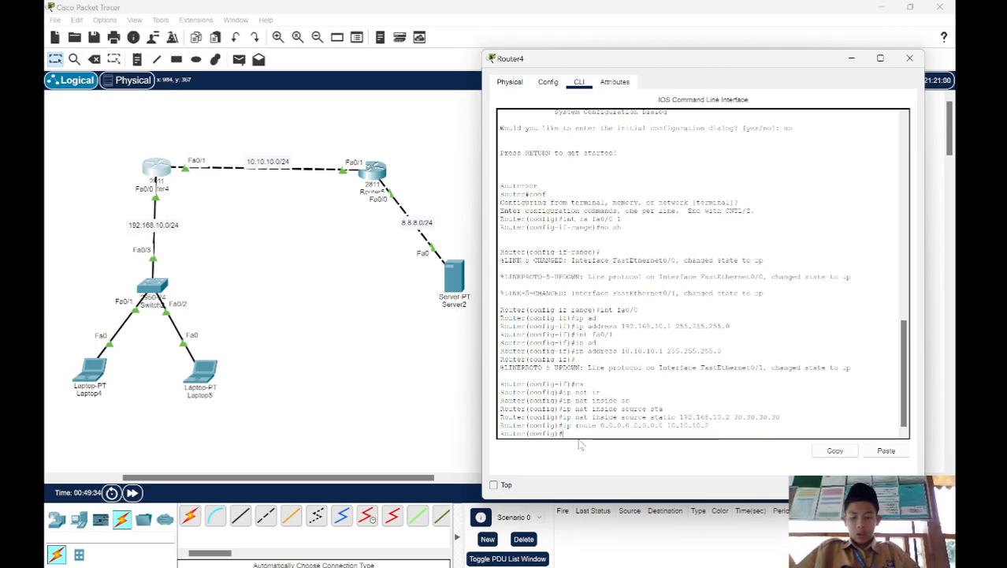
text(int fa0/0)
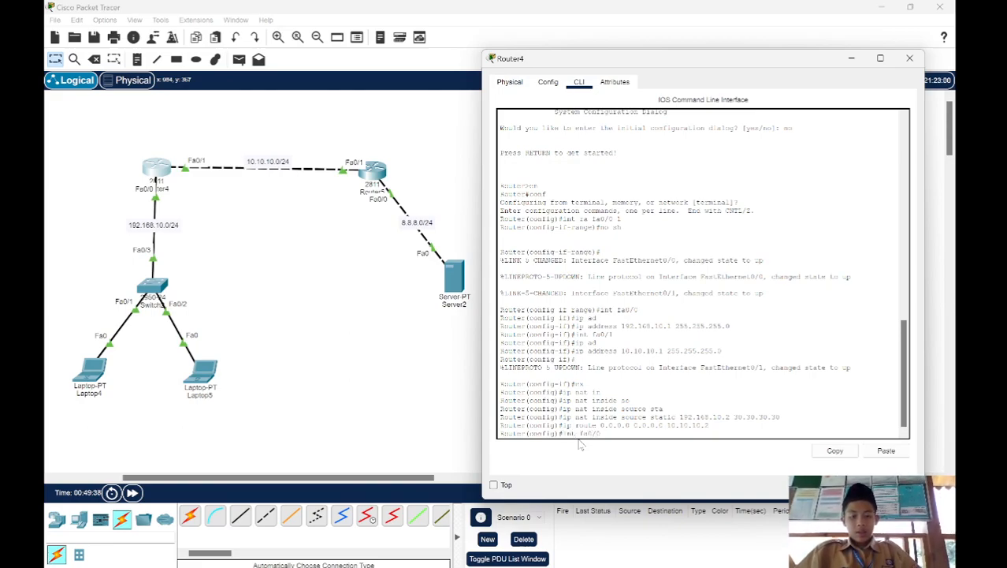
key(Return)
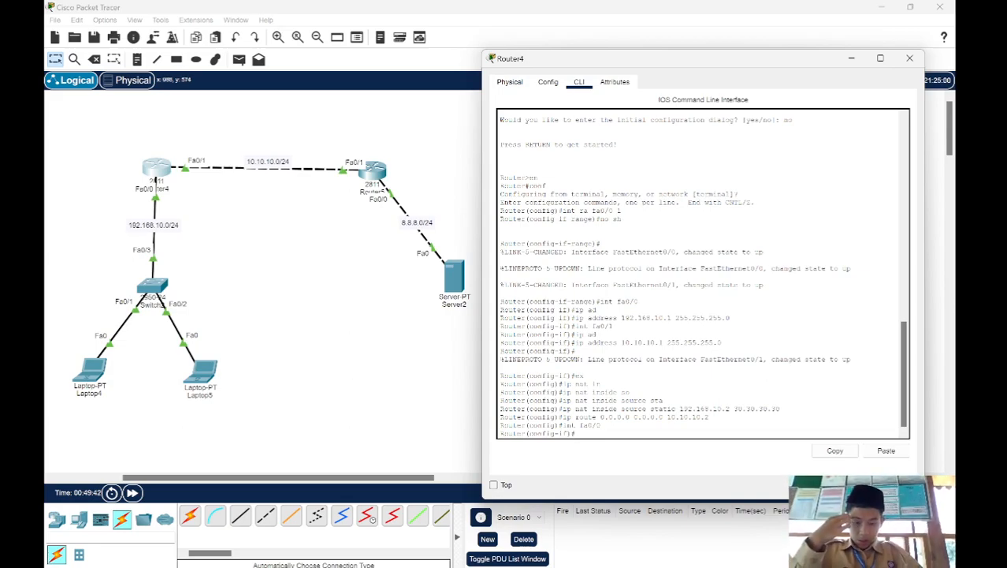
Step: Switch to the NAT notes in Google Docs, review the Inside Interface definition, and return to Packet Tracer
click(618, 558)
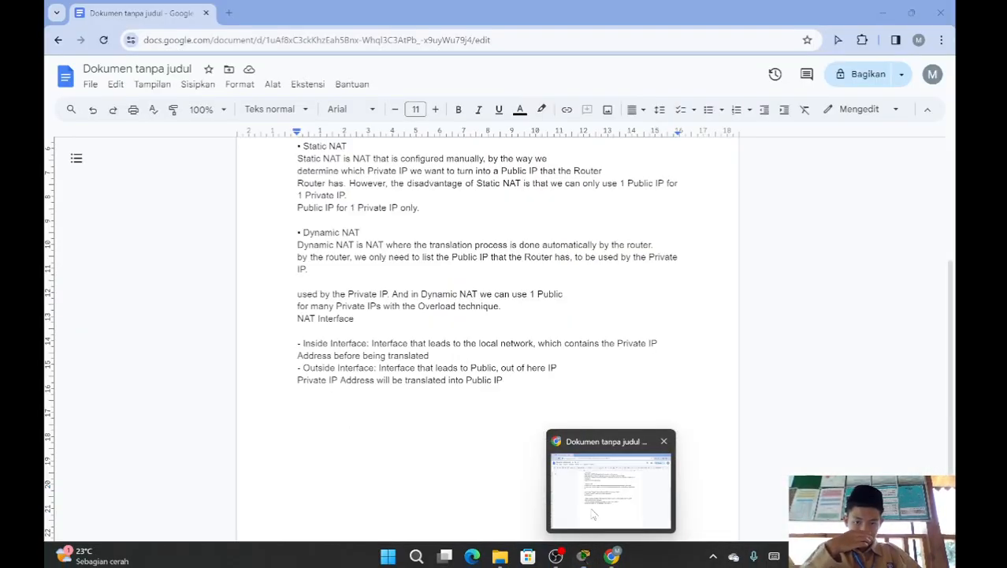
drag(304, 347, 432, 359)
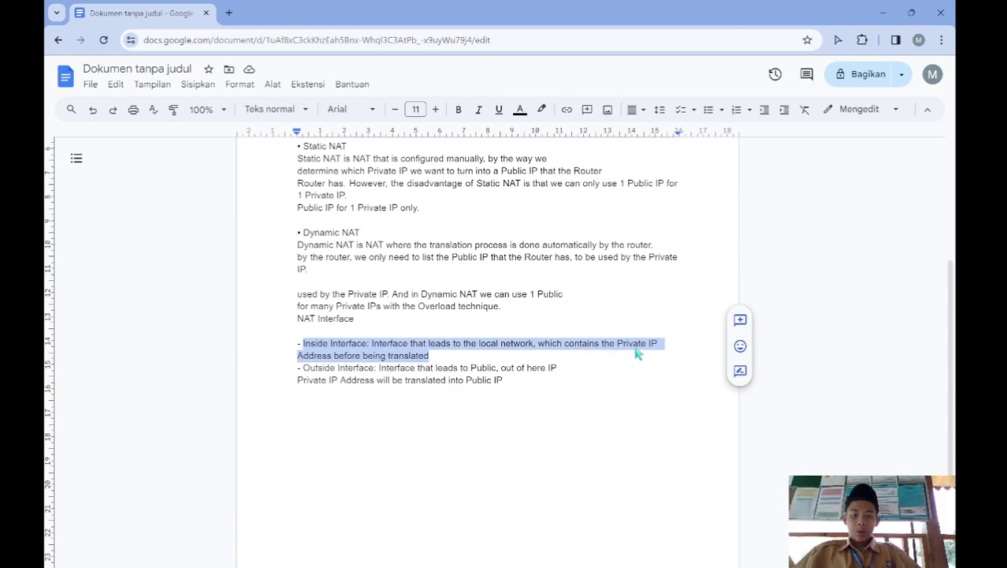
click(432, 360)
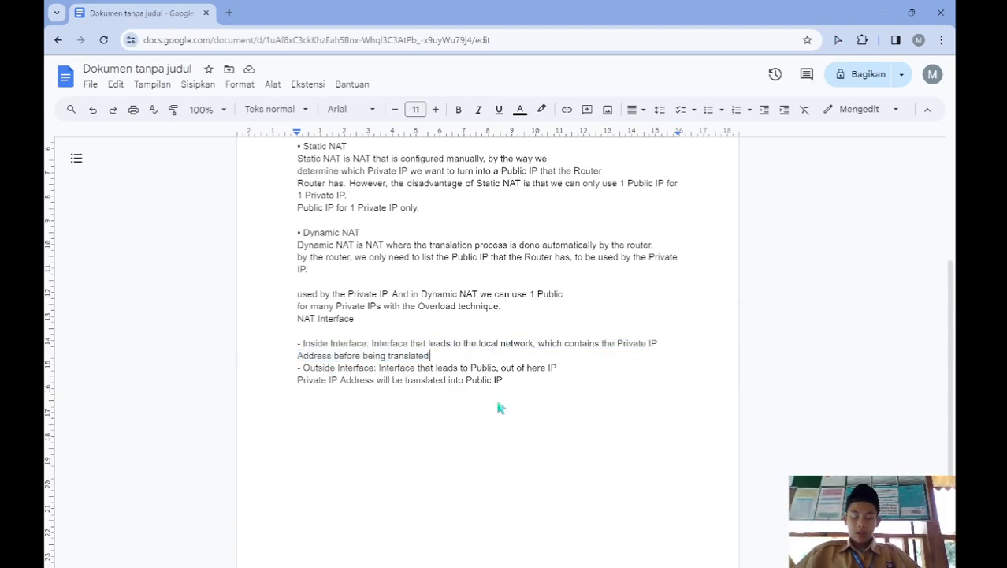
mouse_move(593, 560)
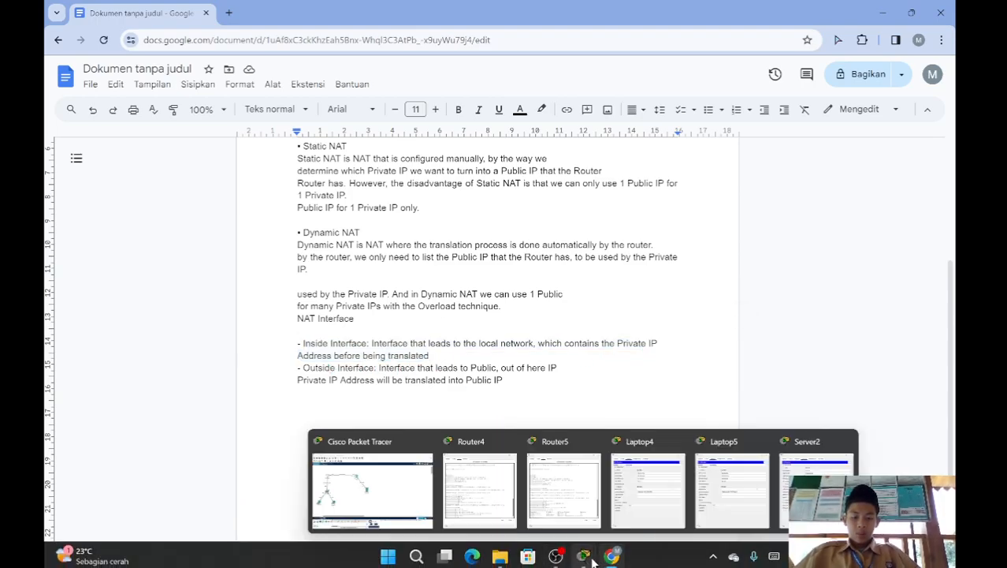
click(393, 497)
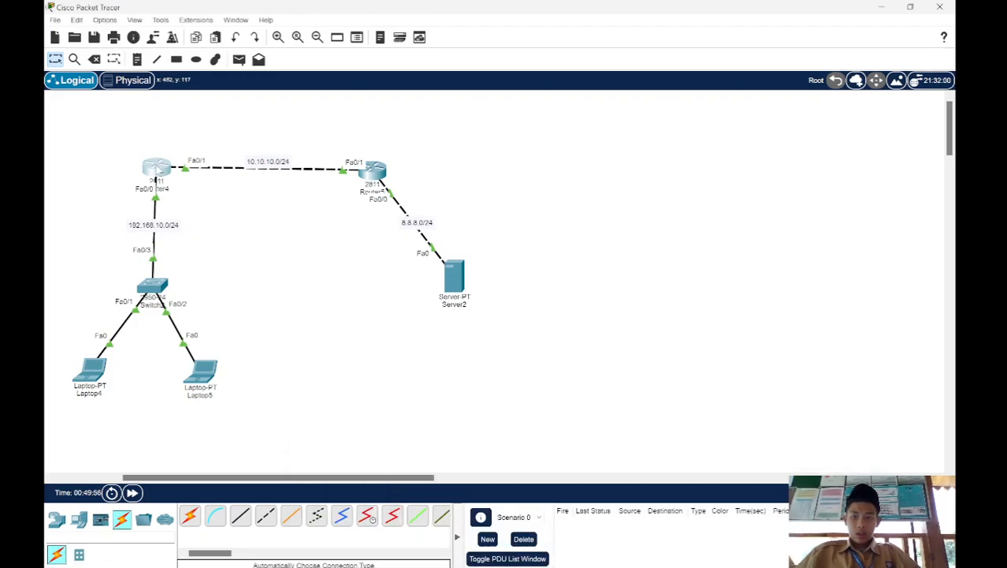
Step: Mark Router4's interface fa0/0 as the NAT inside interface with ip nat inside
click(156, 169)
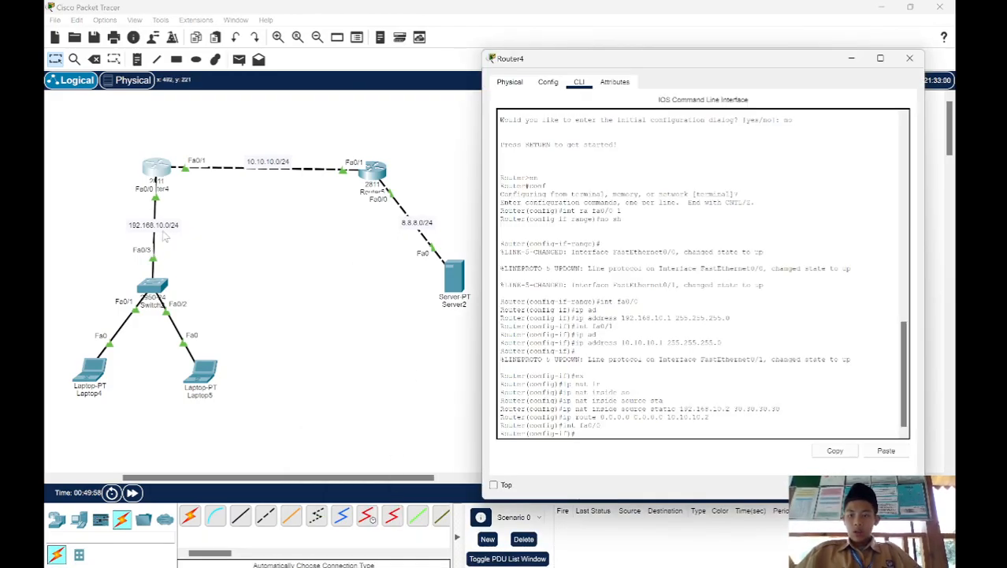
text(ip nat in)
key(Tab)
key(Return)
key(Return)
Step: Mark Router4's interface fa0/1 as the NAT outside interface with ip nat outside and return to the topology
text(int fa0/1)
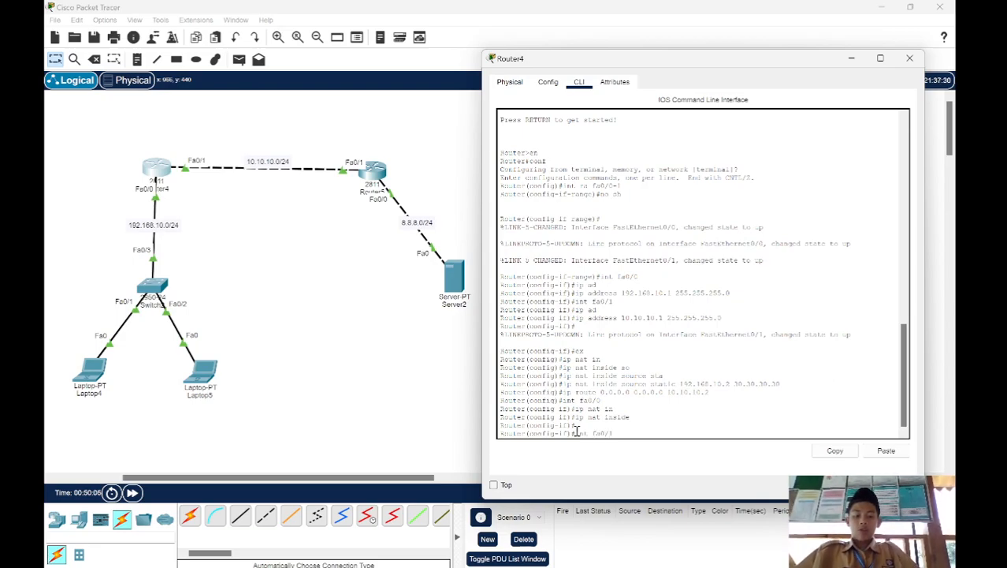
key(Return)
text(ip nat)
key(Tab)
text(ou)
key(Tab)
key(Return)
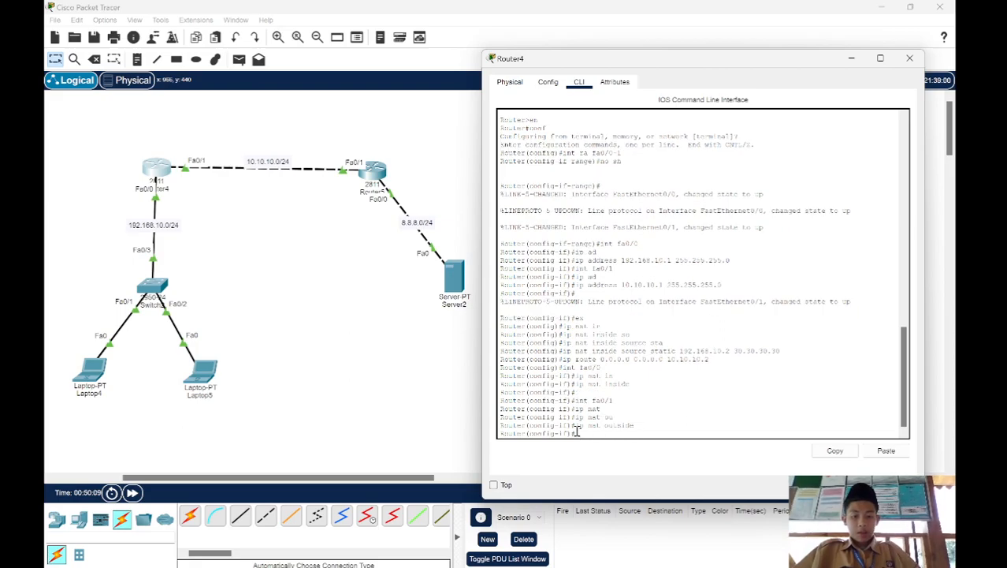
click(400, 333)
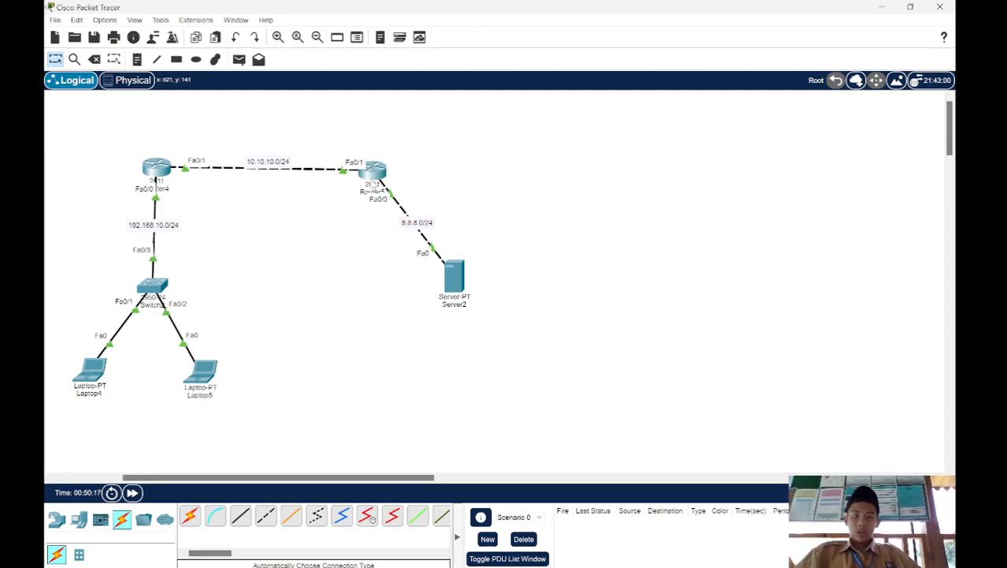
Step: Exit interface configuration on Router5 and begin a default route with ip route 0.0.0.0 0.0.0.0, leaving out the next hop
click(373, 177)
click(644, 450)
key(Return)
text(er(config-if)#e)
key(Return)
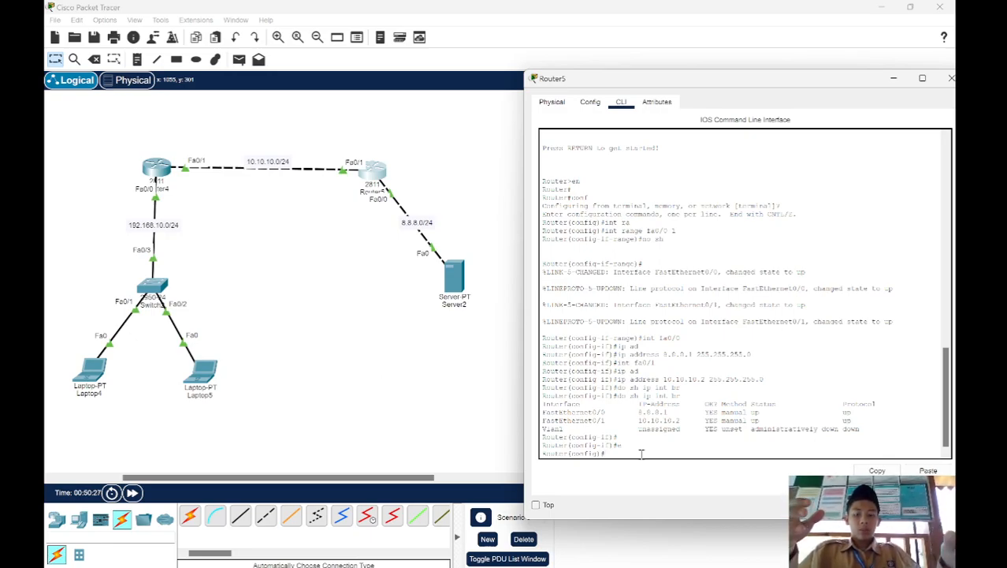
text(ip ro)
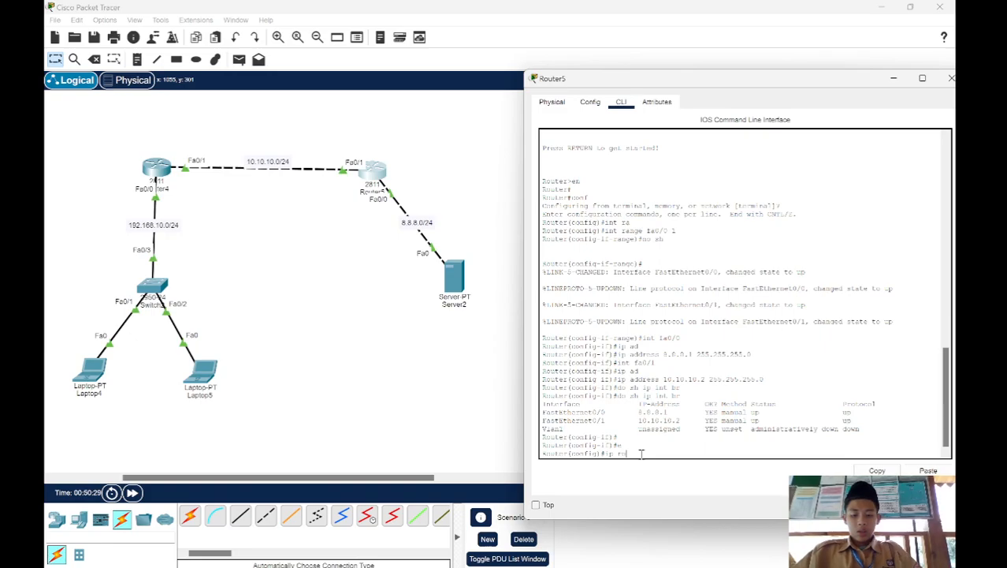
text(ute 8.)
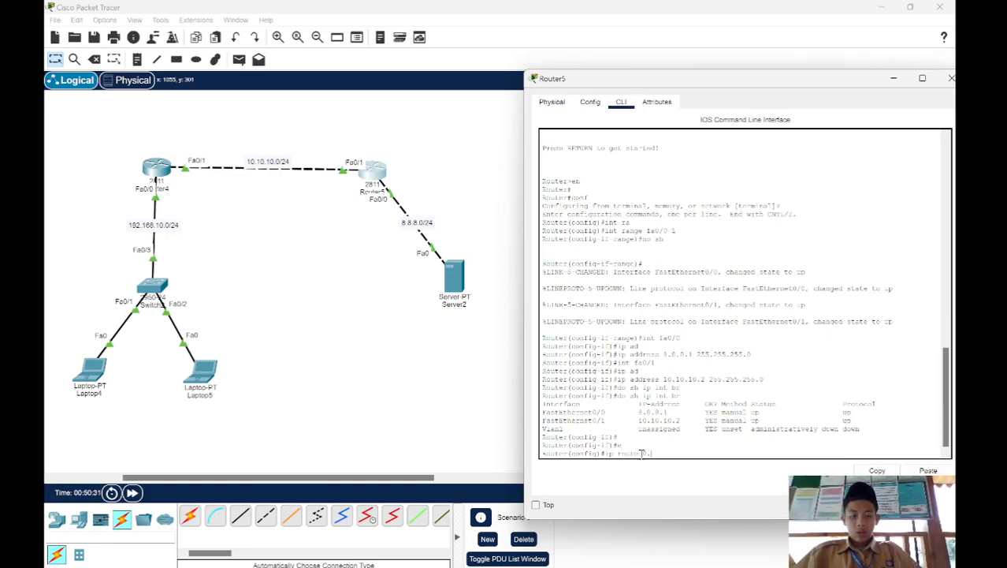
text(0.0.0)
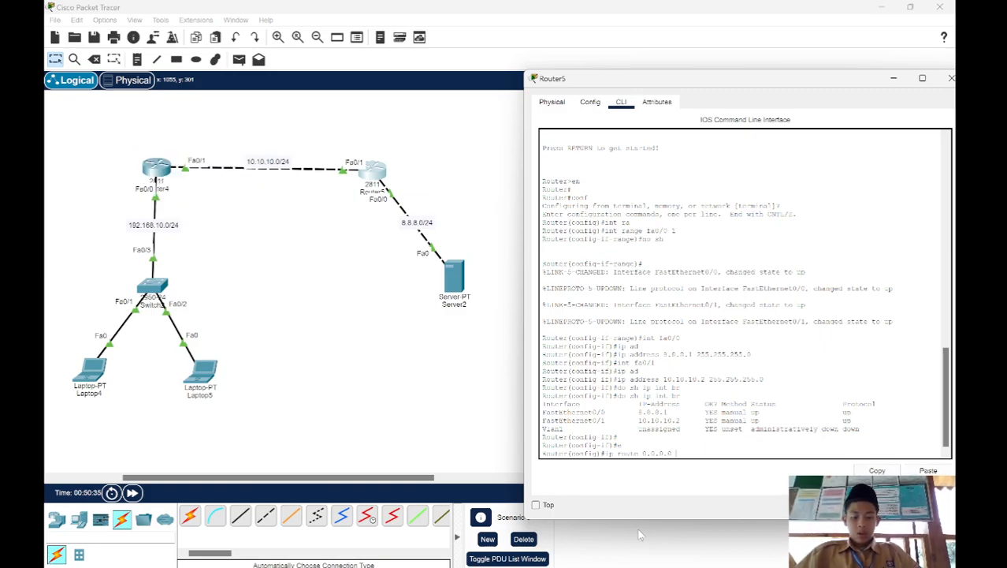
text( 0.0.0.0)
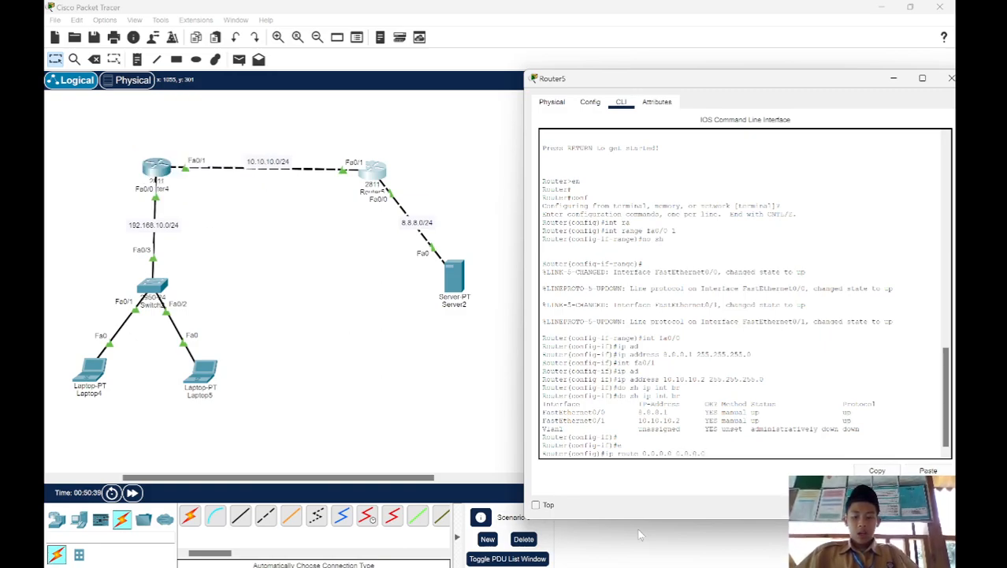
click(342, 292)
Step: List Router4's interface addresses with do sh ip int brief, check the FastEthernet0/1 address, and close the router window
click(157, 167)
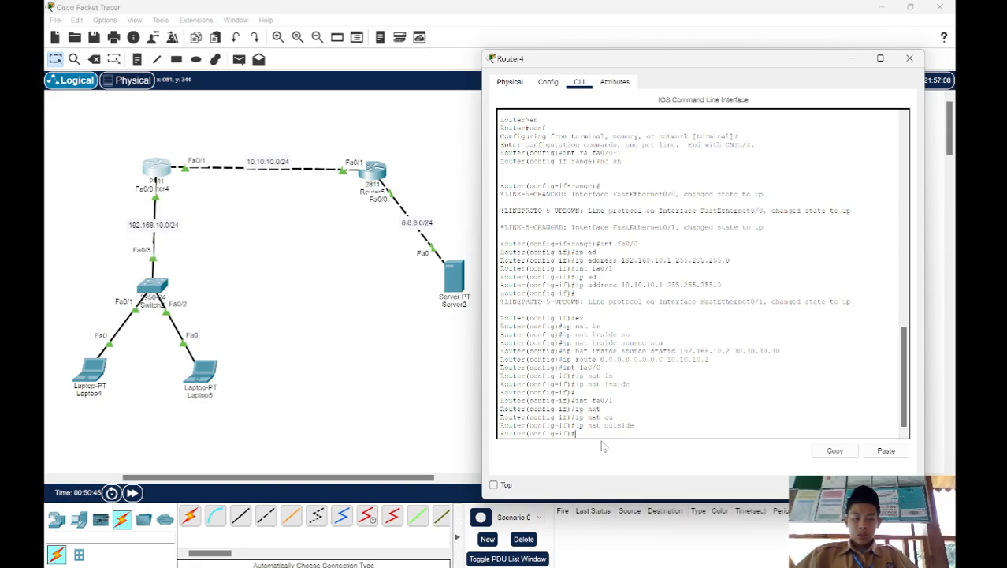
text(do)
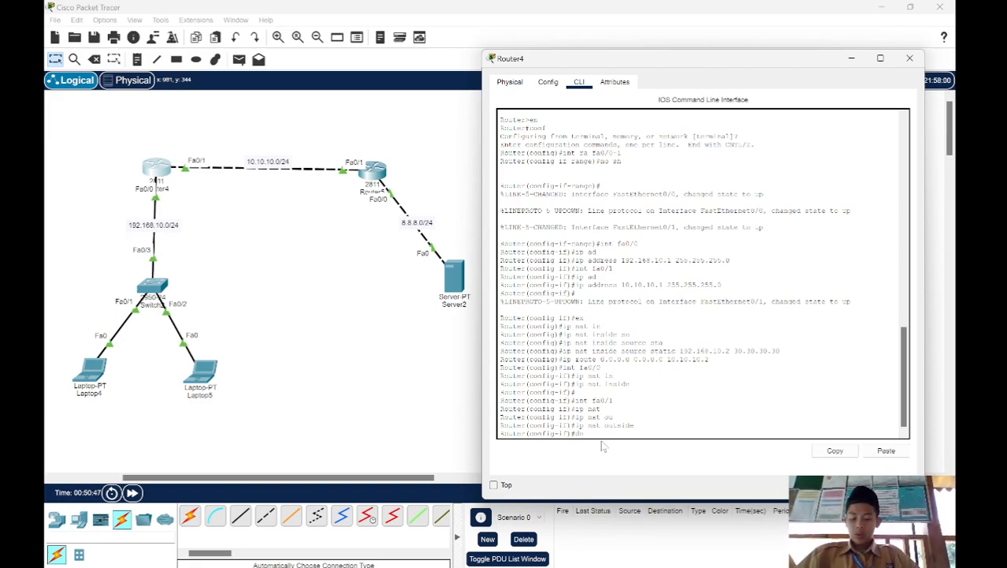
text( sh)
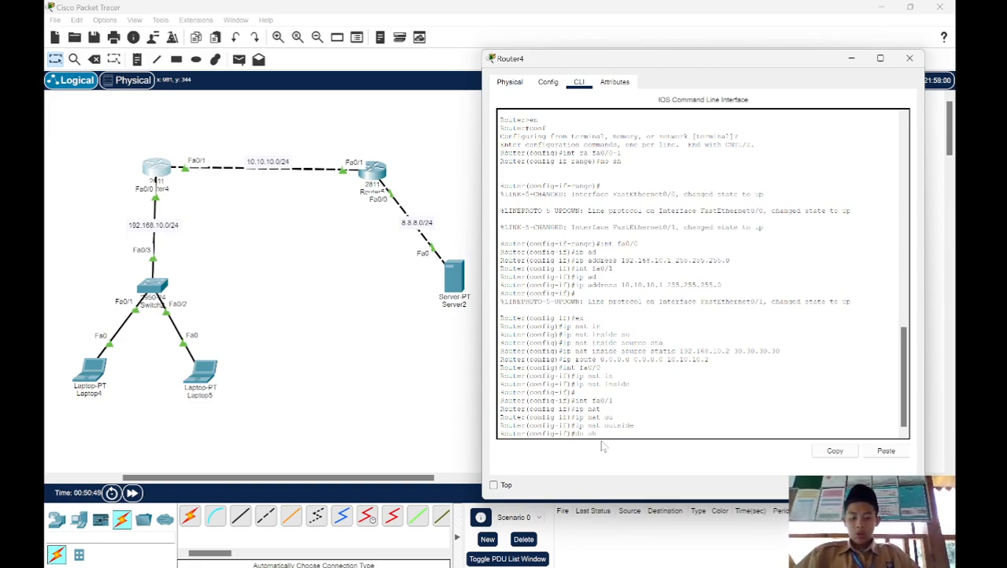
text( ip int brief)
key(Return)
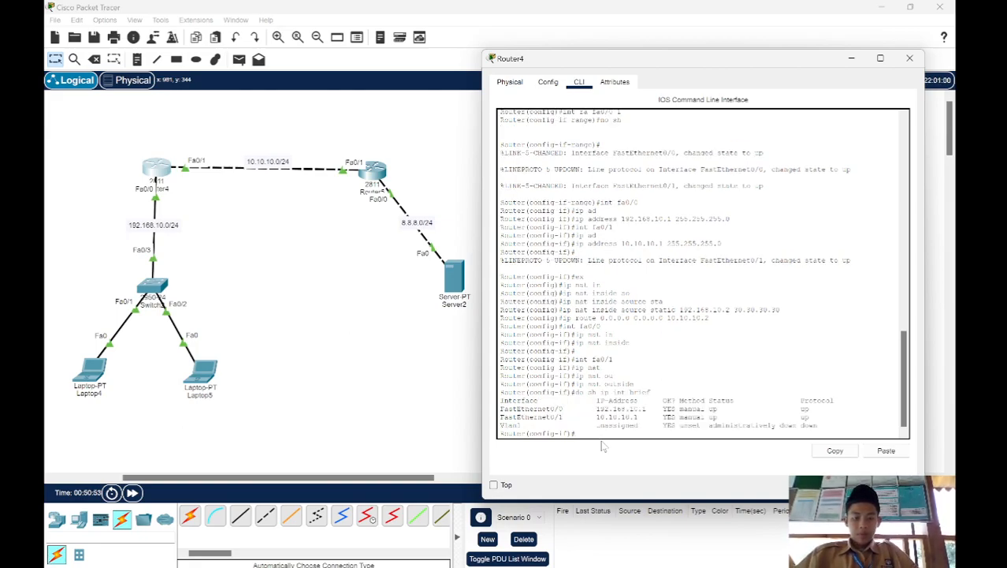
drag(596, 417, 642, 420)
click(910, 58)
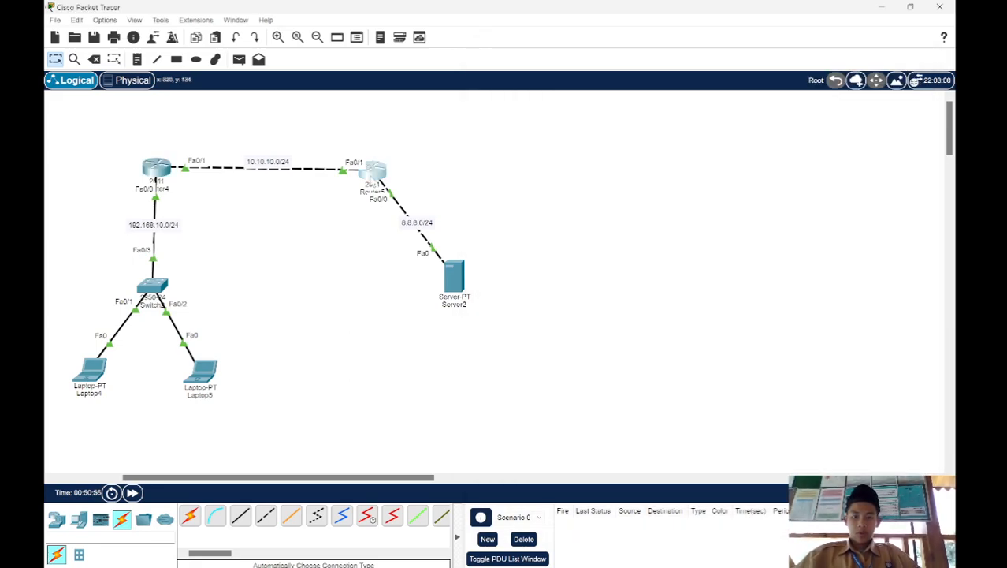
Step: Complete Router5's default route with next hop 10.10.10.1 and return to the topology
click(374, 170)
text(10.10.10)
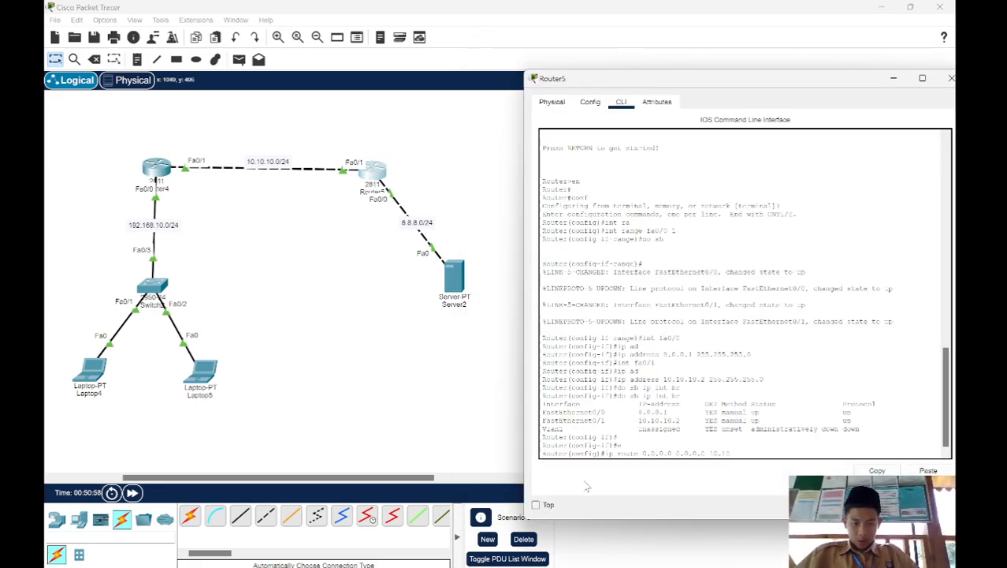
text(.1)
key(Return)
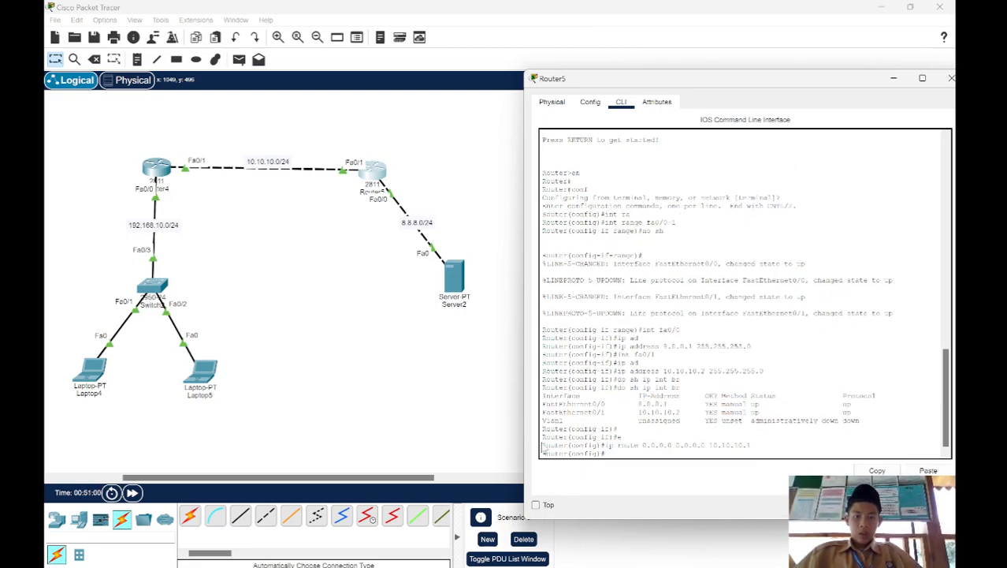
click(410, 323)
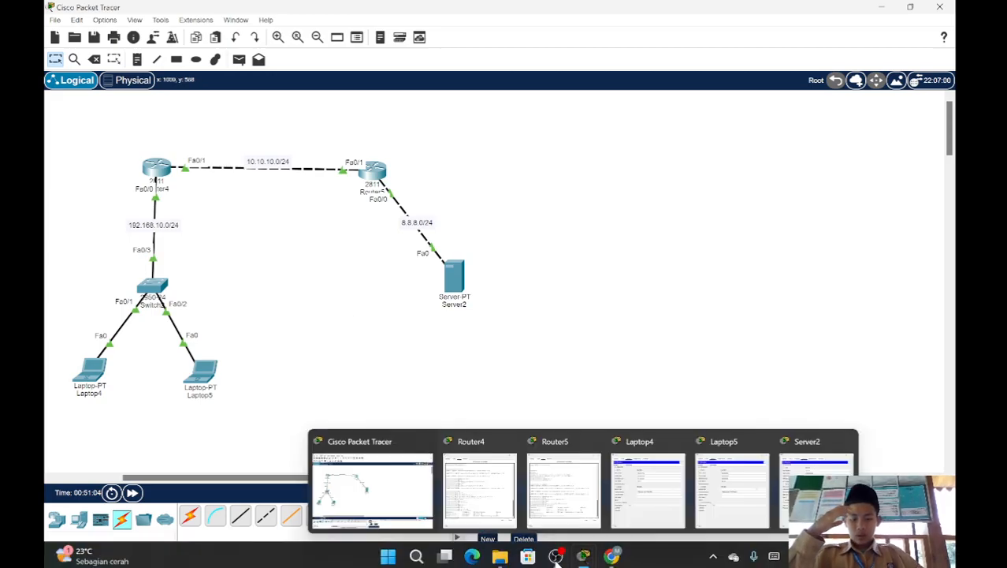
click(555, 556)
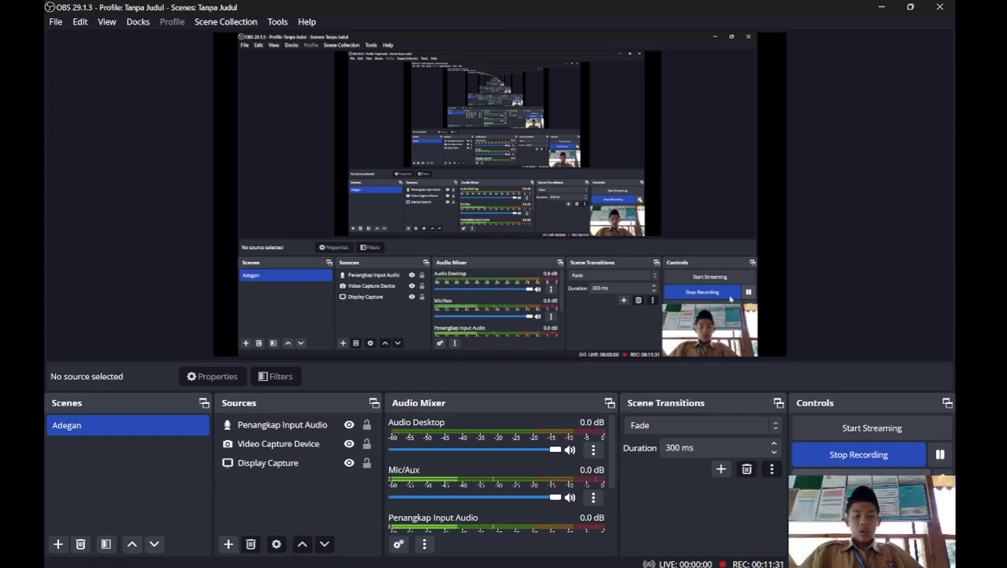
mouse_move(707, 565)
mouse_move(612, 556)
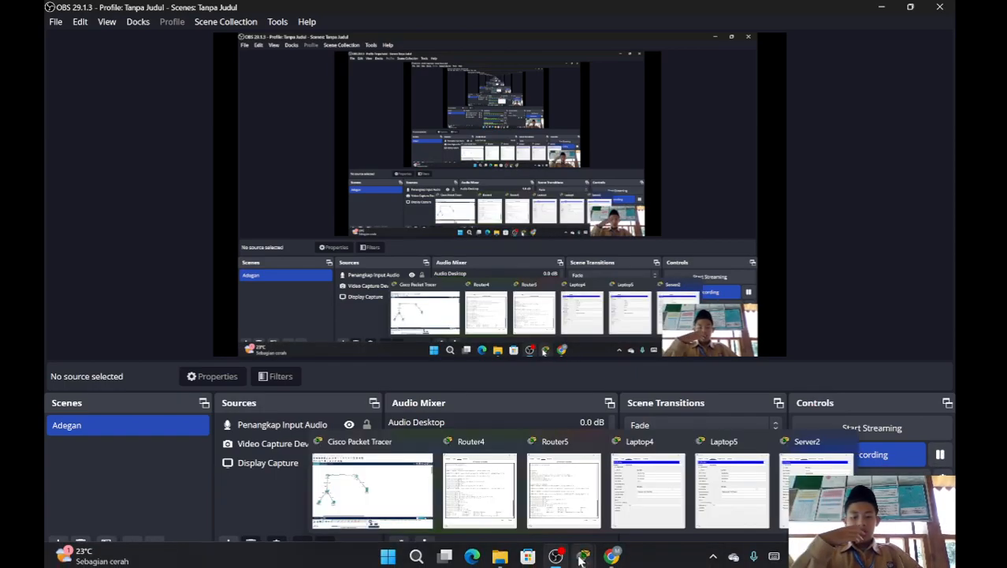
click(370, 488)
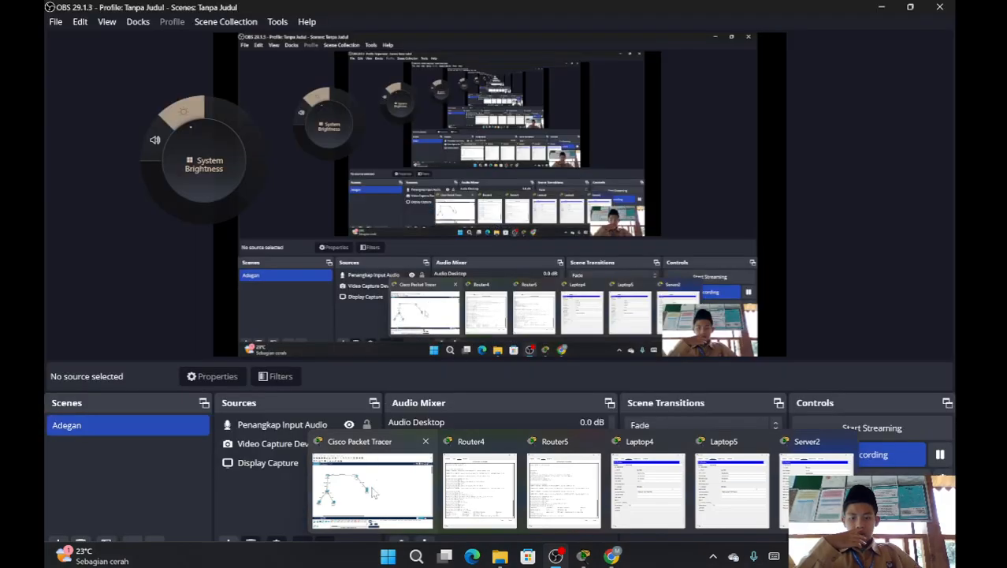
click(370, 484)
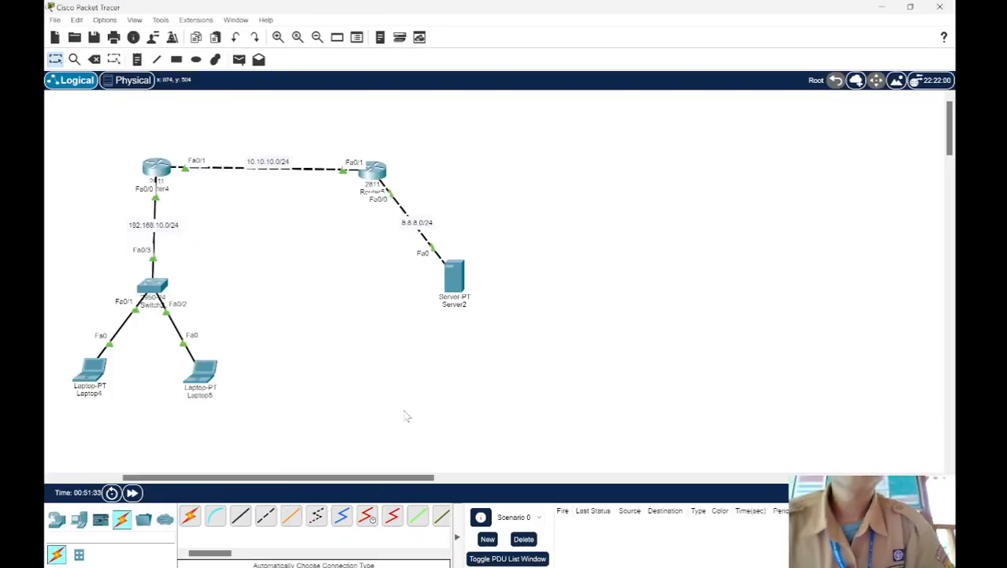
Step: Fast-forward the simulation time and ping 30.30.30.30 from Server2's command prompt
click(133, 493)
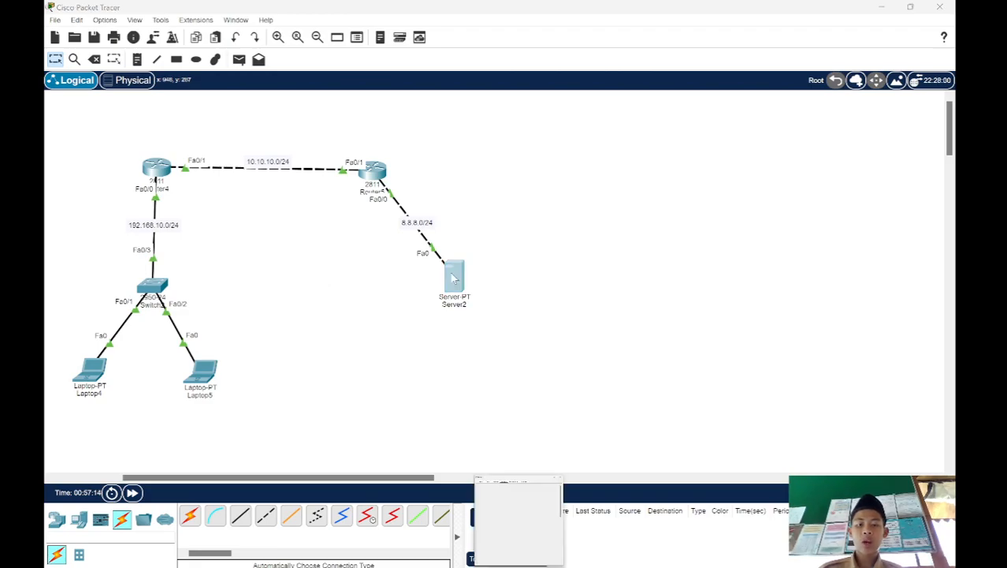
click(453, 278)
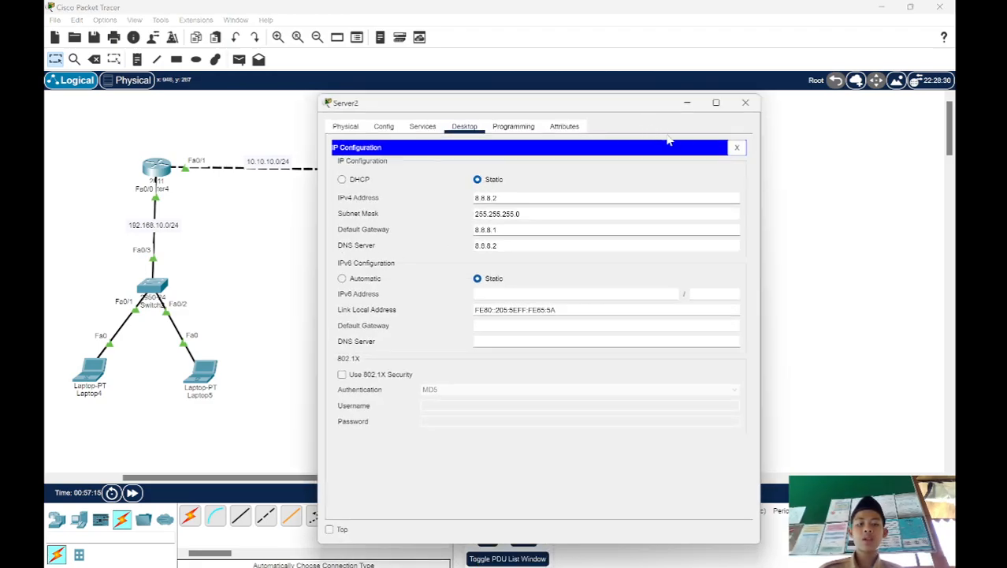
click(736, 147)
click(527, 189)
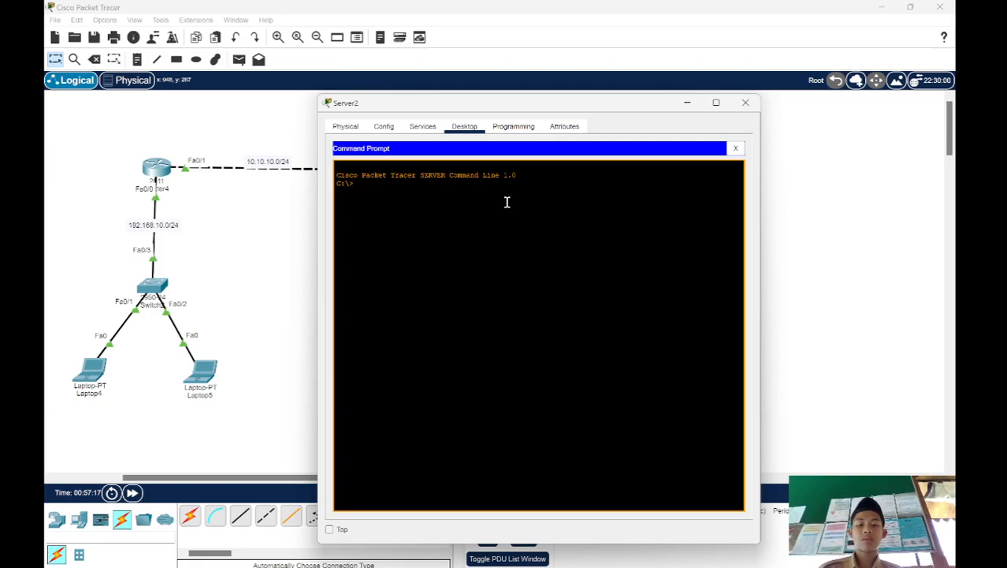
text(ping )
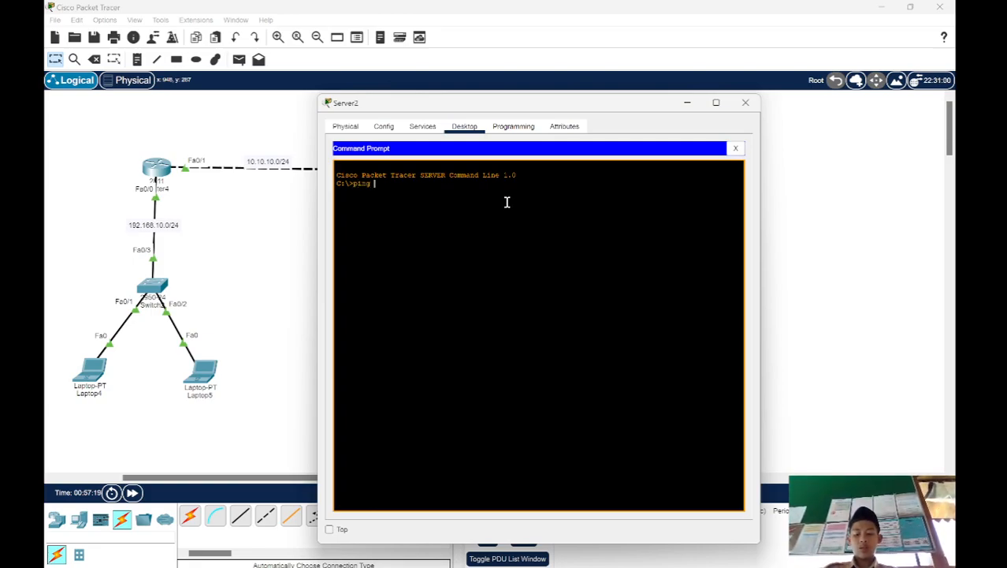
text(30.30.)
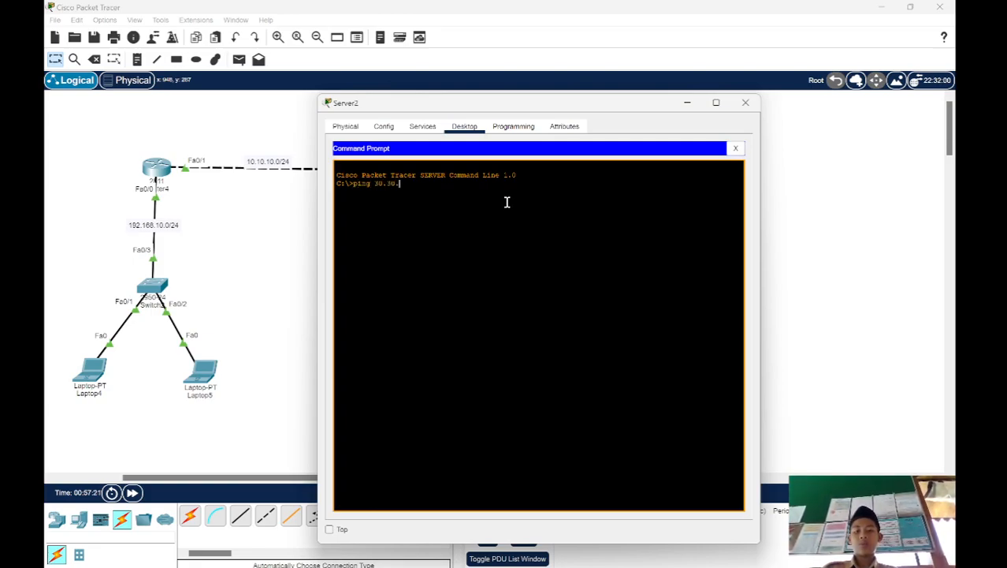
text(30.30)
key(Return)
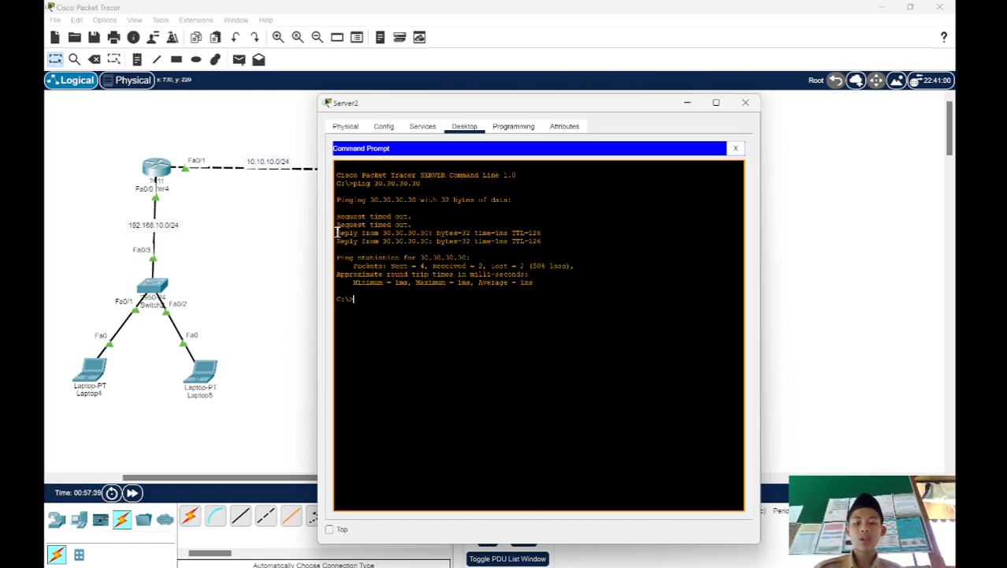
Step: Examine the ping replies on Server2, repeat the ping to 30.30.30.30 and return to the topology
drag(483, 225, 544, 241)
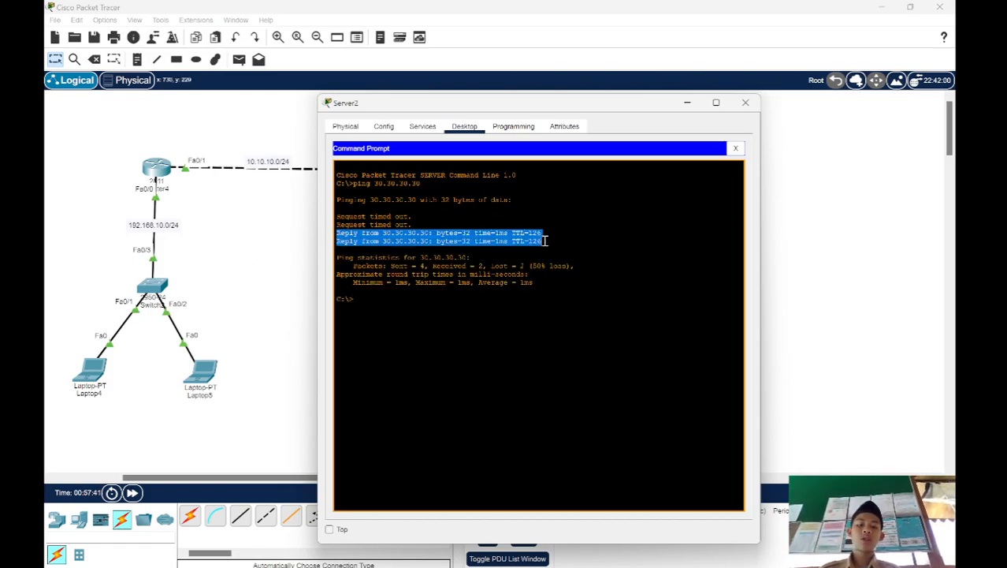
click(544, 239)
key(Up)
key(Return)
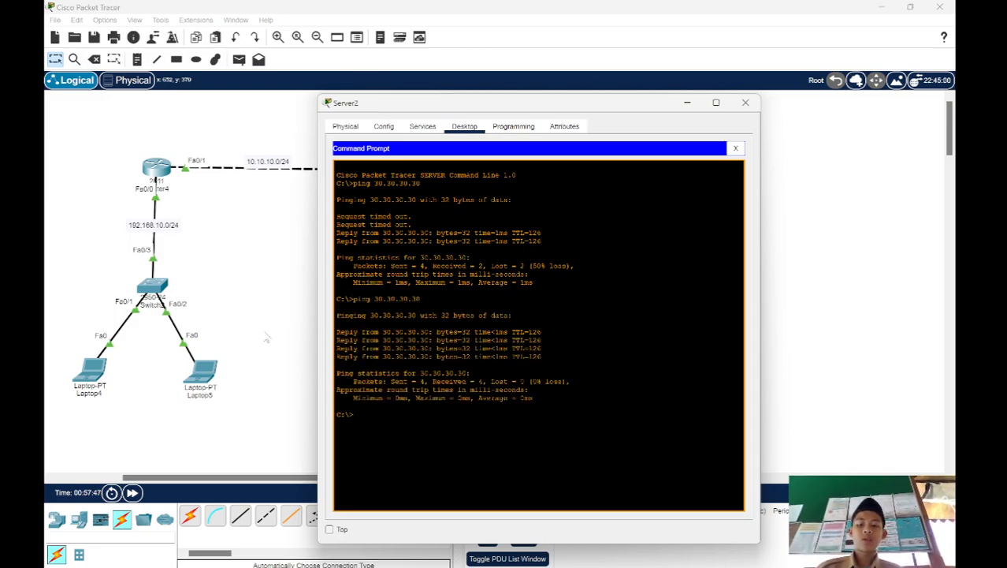
click(266, 338)
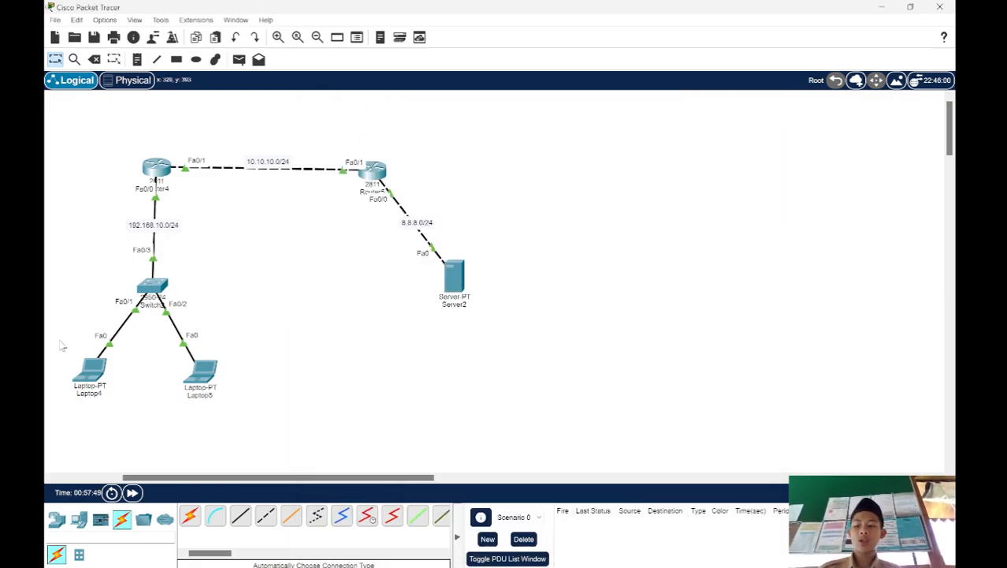
Step: Ping 30.30.30.30 from Laptop4's command prompt
drag(60, 340, 119, 391)
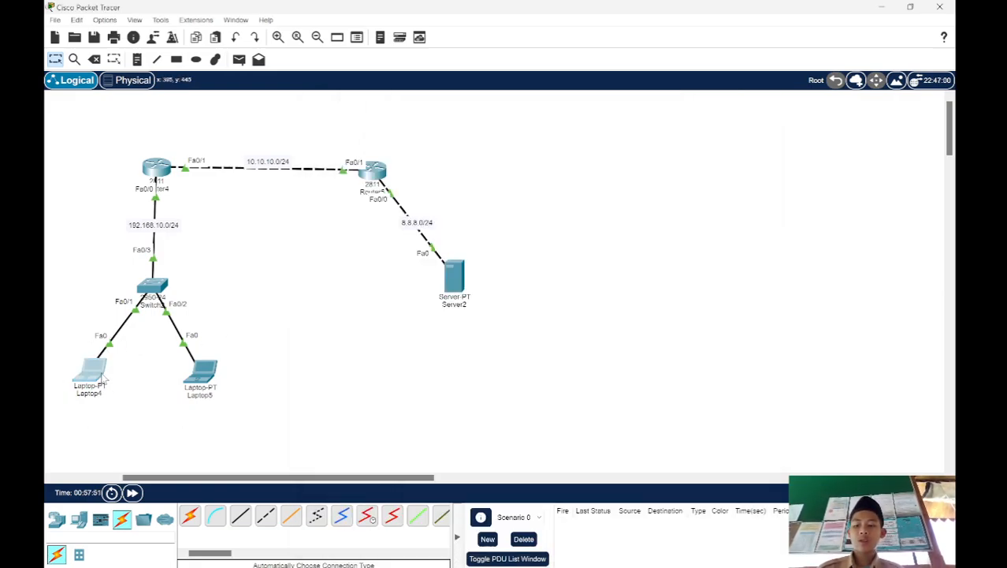
click(103, 380)
click(738, 147)
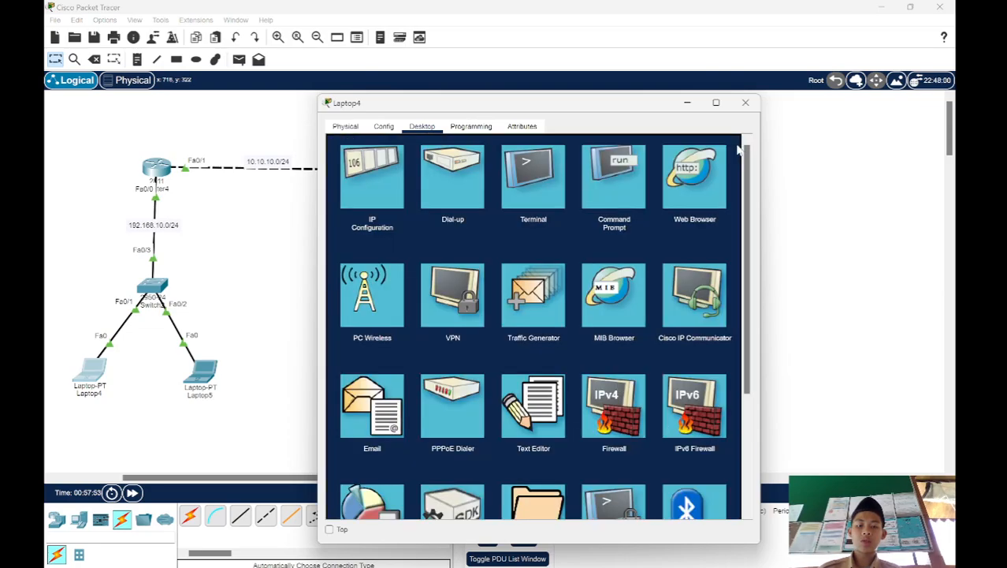
click(618, 186)
text(ping 30.)
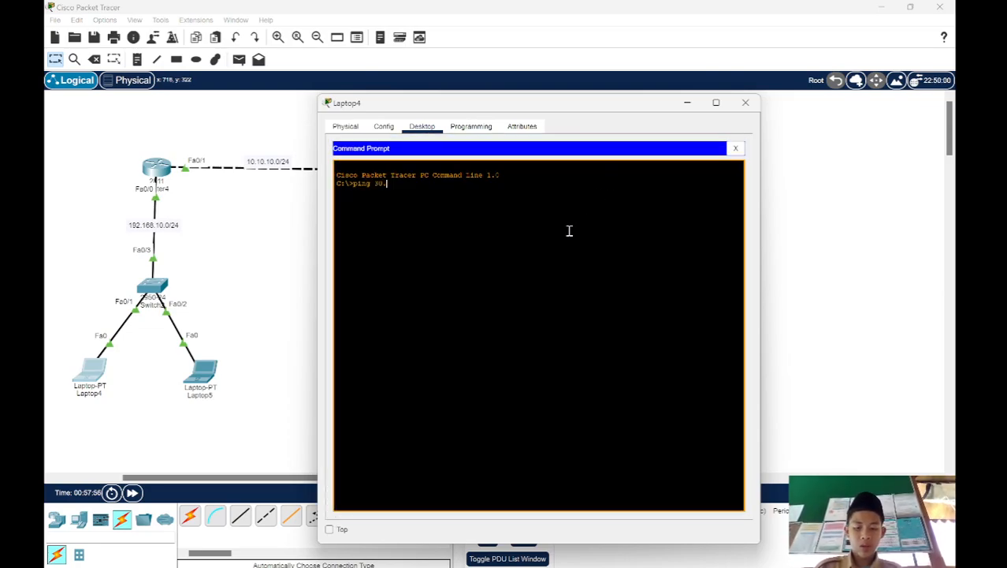
text(30.30.30)
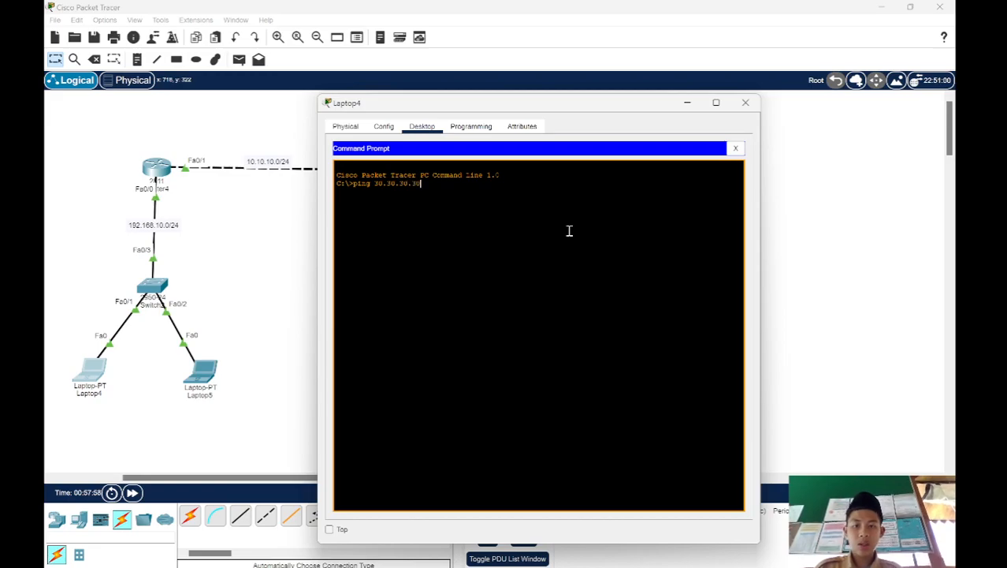
key(Return)
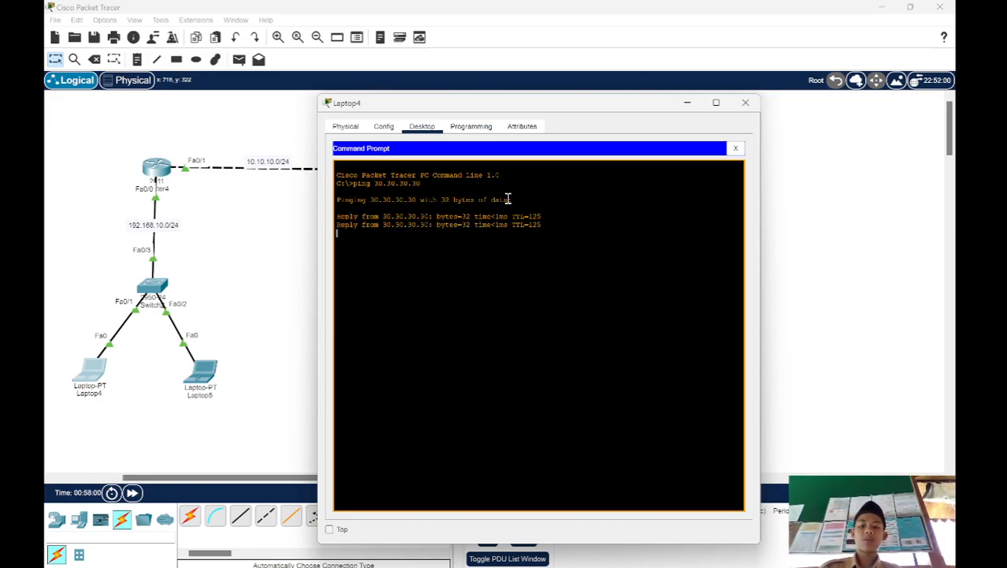
Step: Check Laptop4's IP configuration, review its ping results again and minimize the laptop window
click(736, 148)
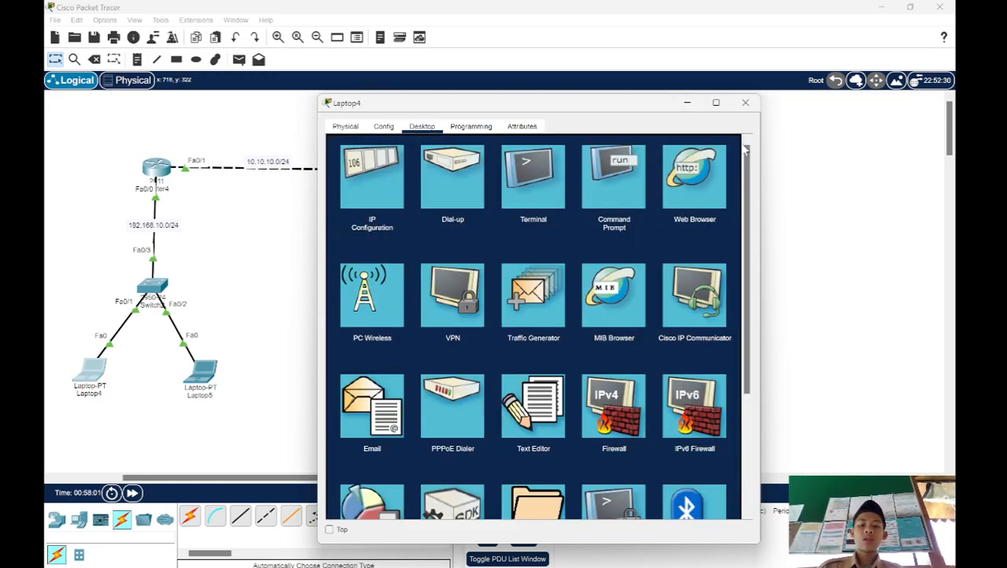
click(382, 171)
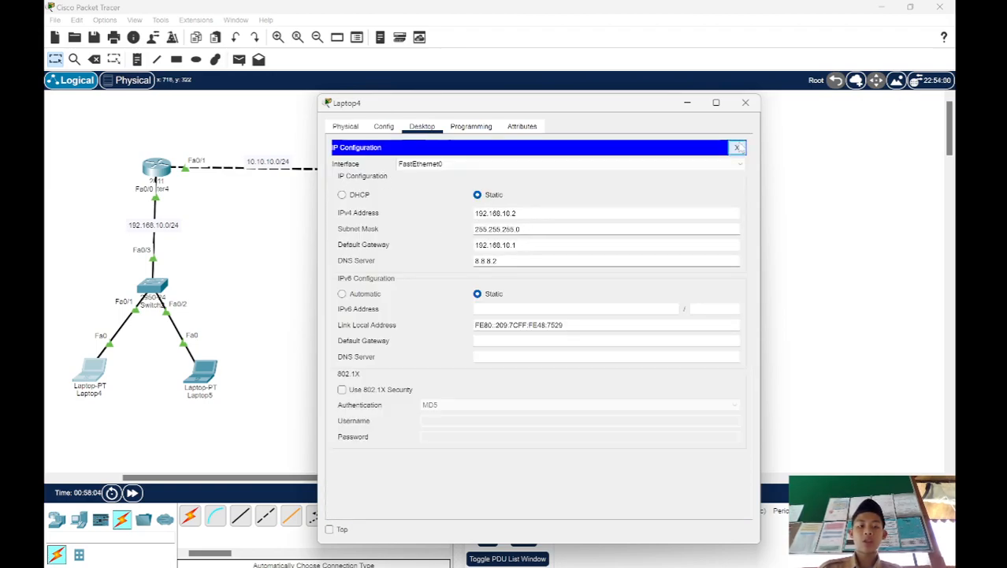
click(736, 147)
click(611, 174)
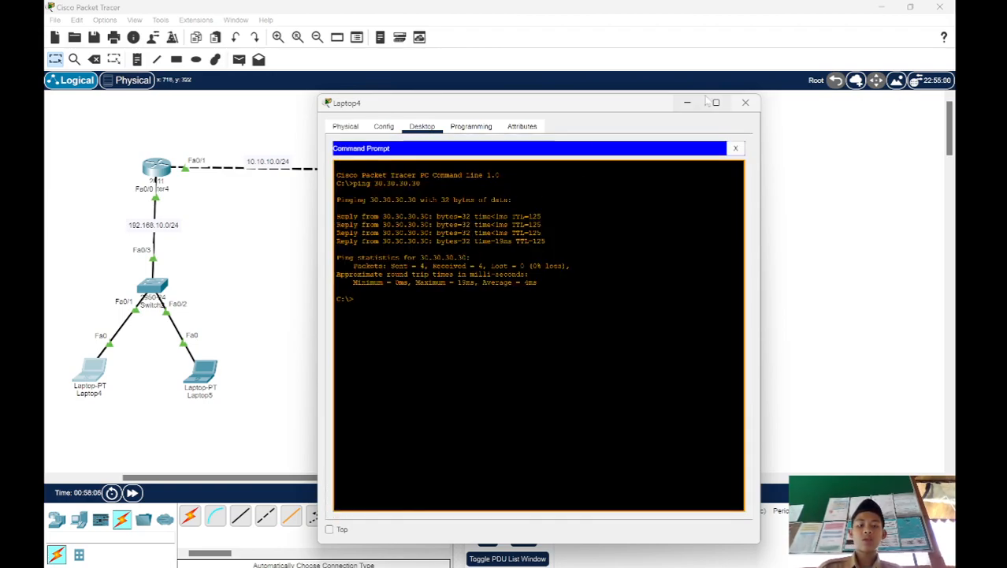
click(687, 102)
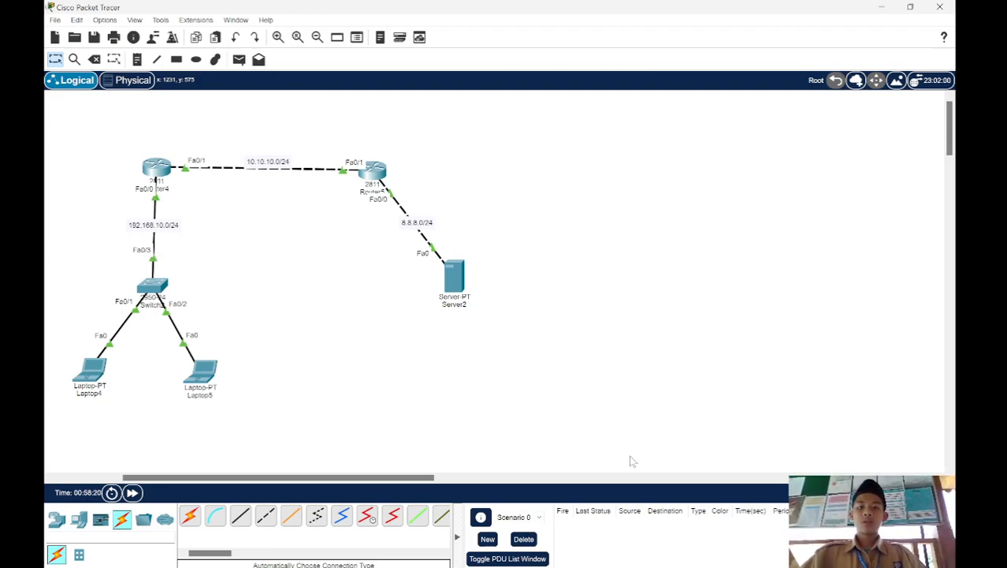
scroll(526, 410, left, 5)
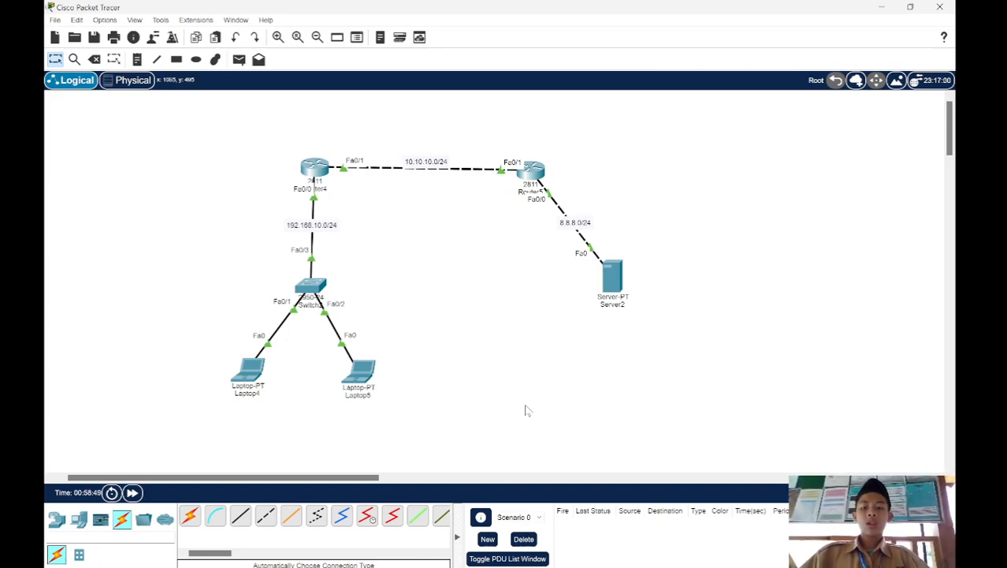
drag(244, 127, 631, 139)
drag(709, 503, 691, 405)
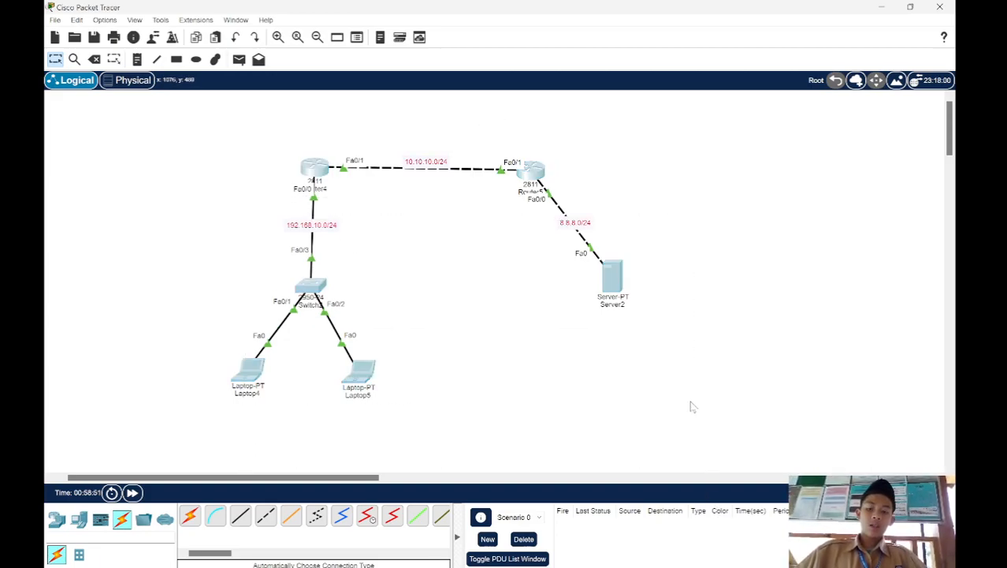
click(688, 401)
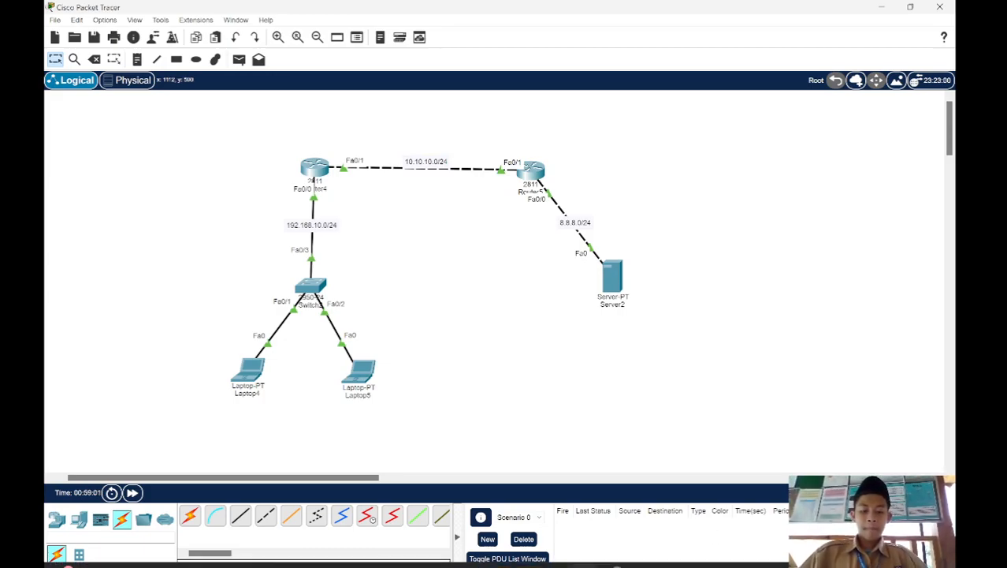
Step: Switch to the Google Docs notes in the browser and review the Static NAT and Dynamic NAT sections
click(612, 559)
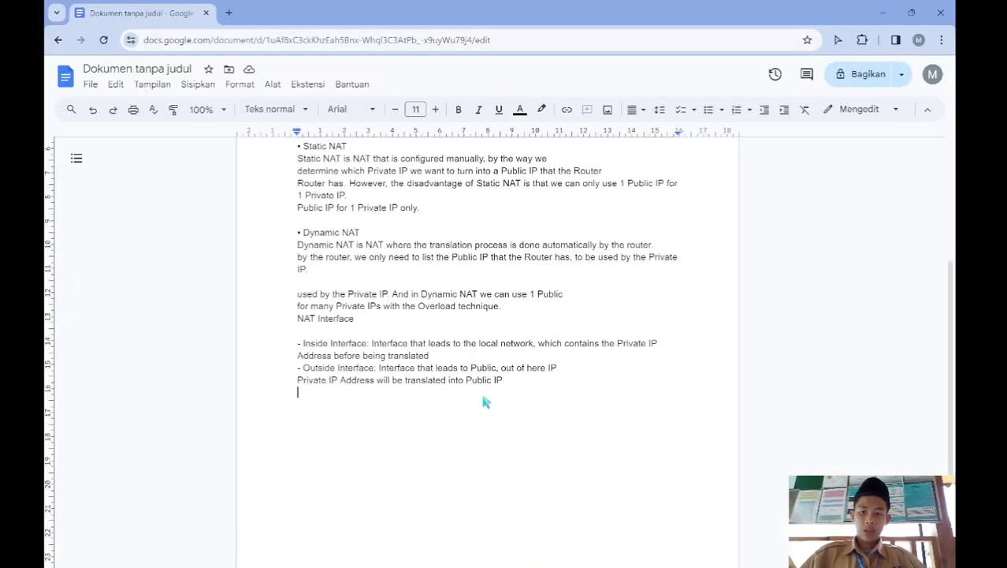
scroll(483, 404, up, 1)
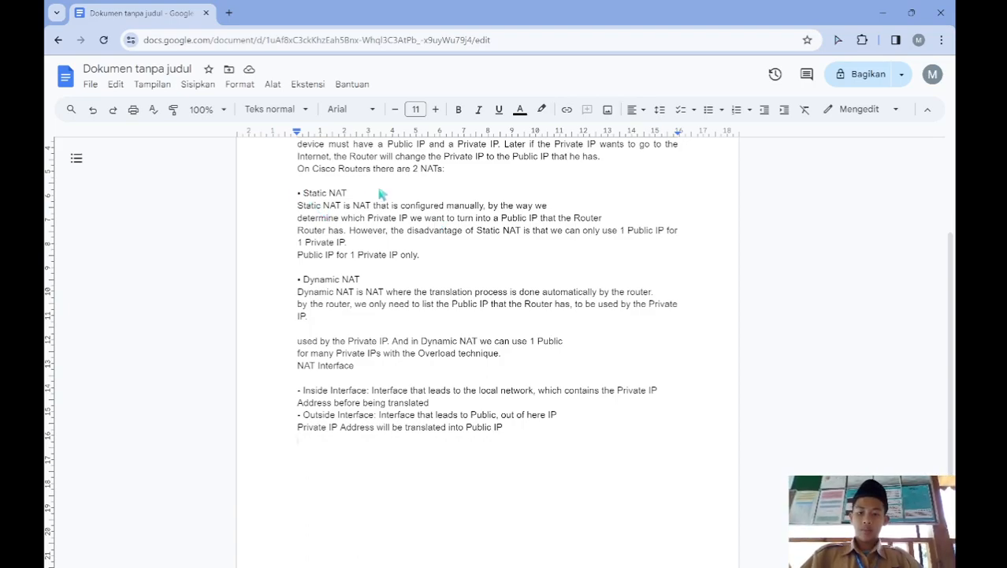
drag(298, 282, 341, 326)
click(341, 325)
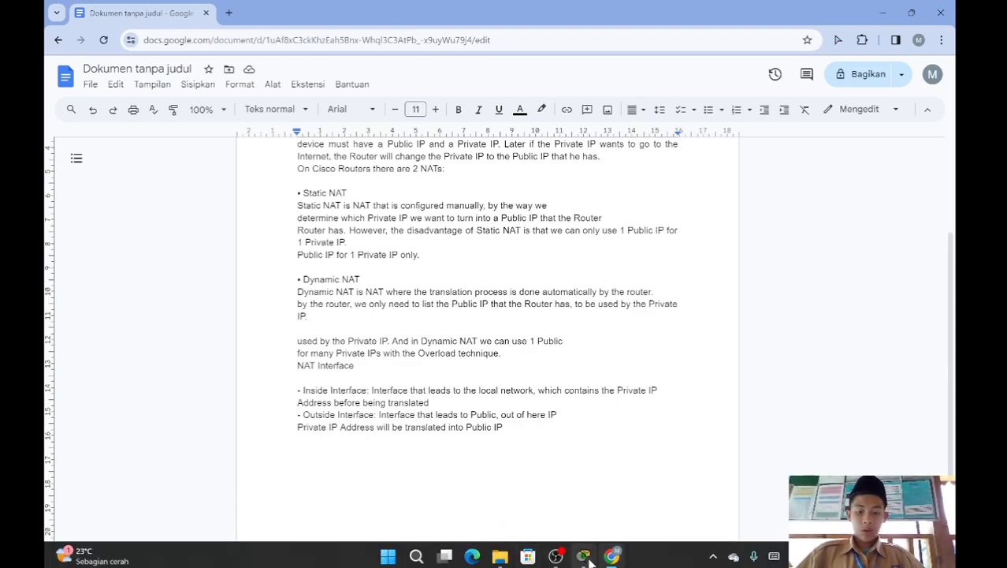
Step: Switch back to Cisco Packet Tracer and examine Router4 and its links in the topology
mouse_move(584, 557)
click(372, 489)
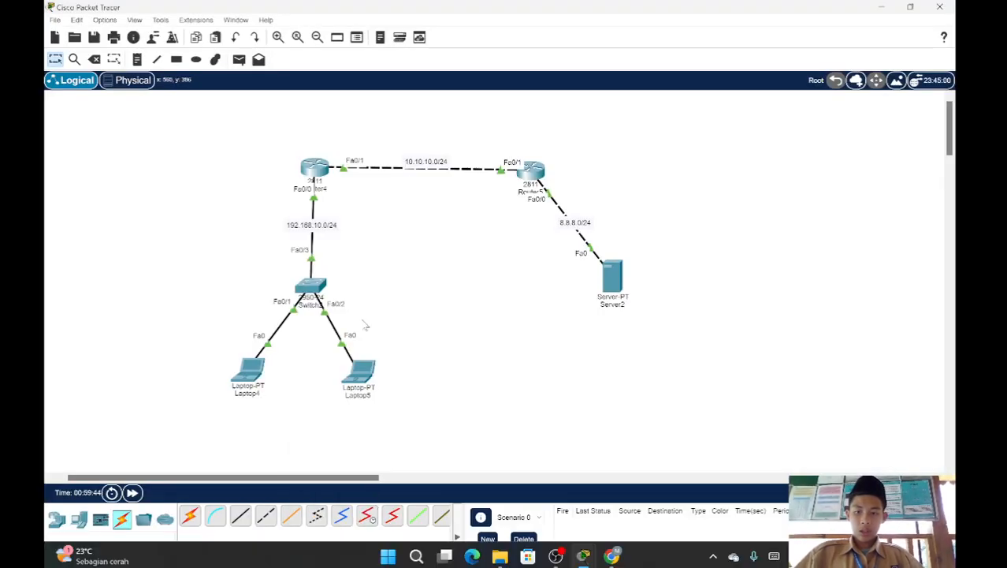
drag(255, 135, 384, 219)
click(387, 252)
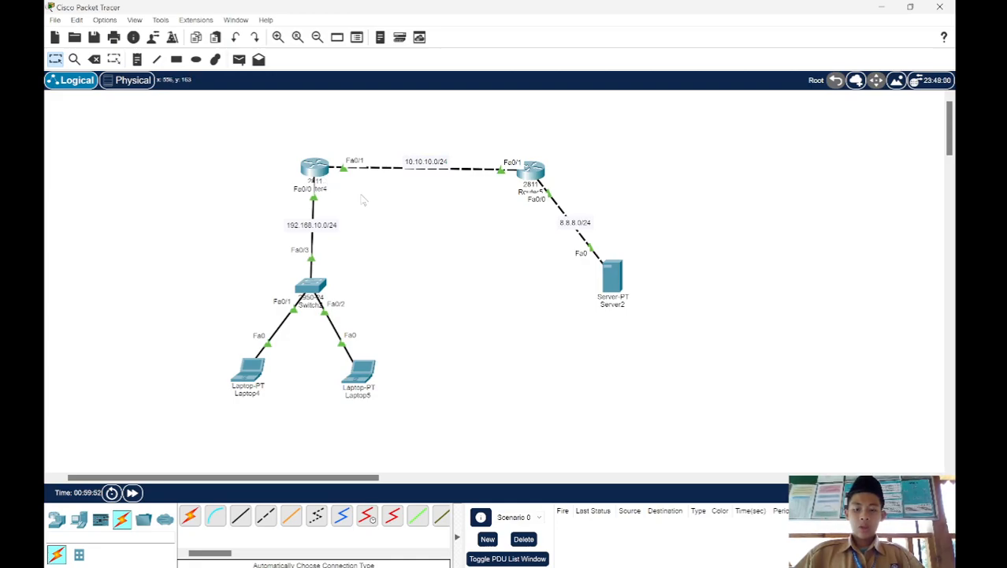
mouse_move(594, 534)
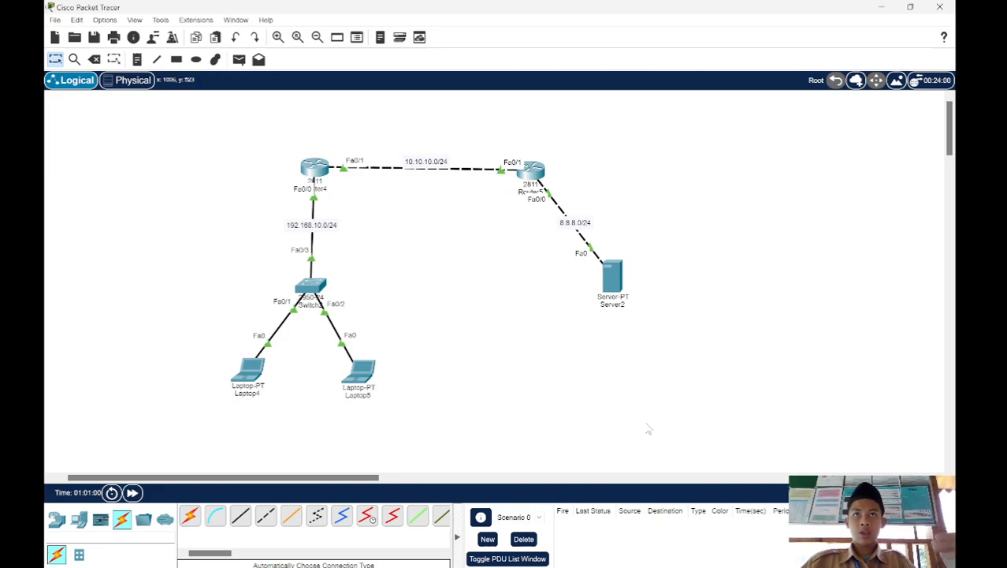
mouse_move(613, 558)
click(556, 557)
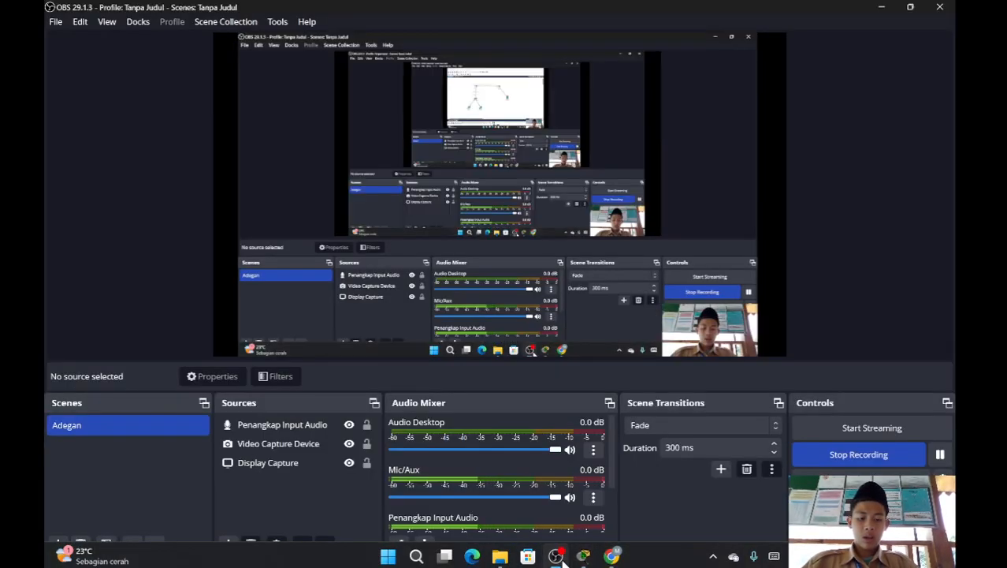